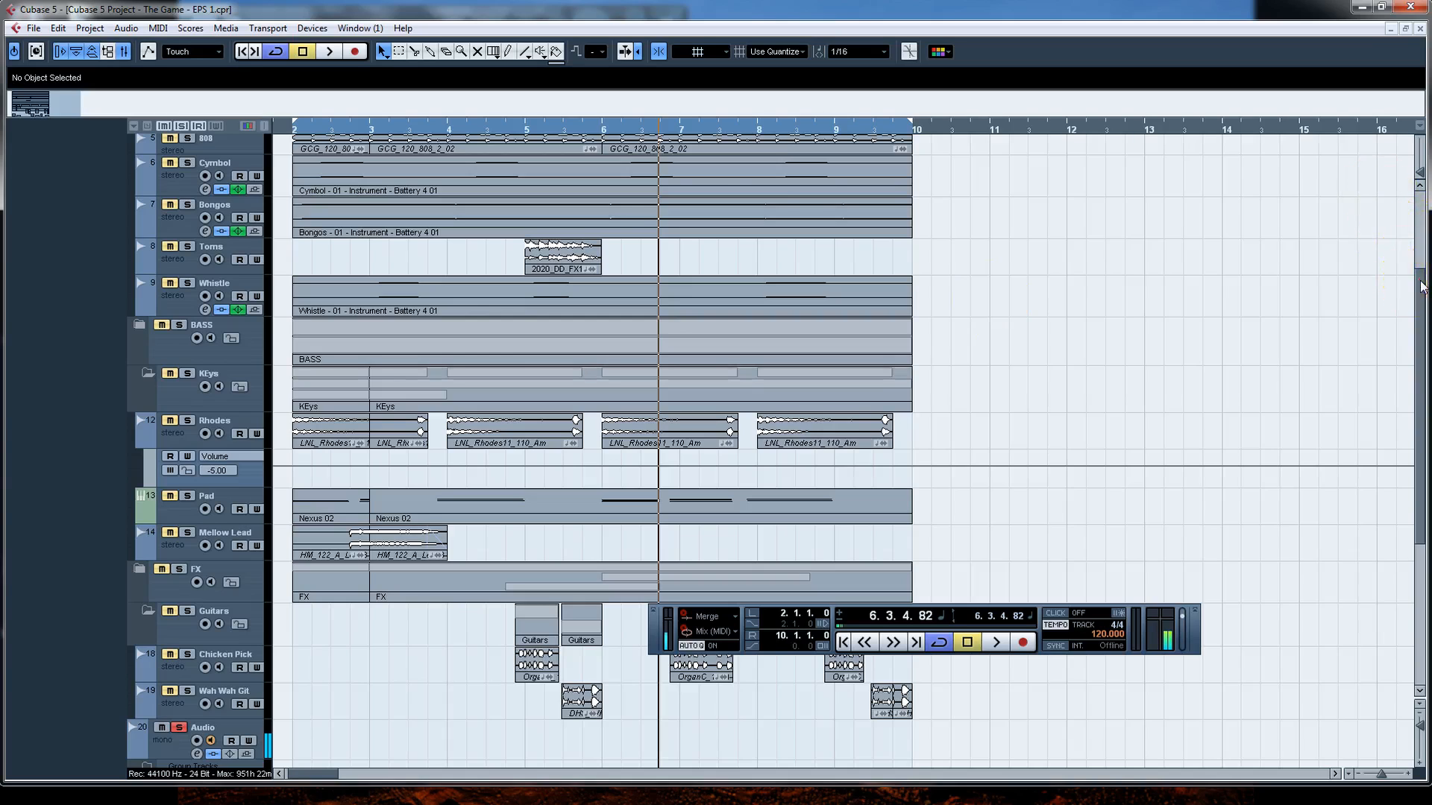
# Step: Solo the Rhodes track, open its StereoDelay insert and audition the delay during playback with bypass on and off
pyautogui.scroll(5, 1421, 285)
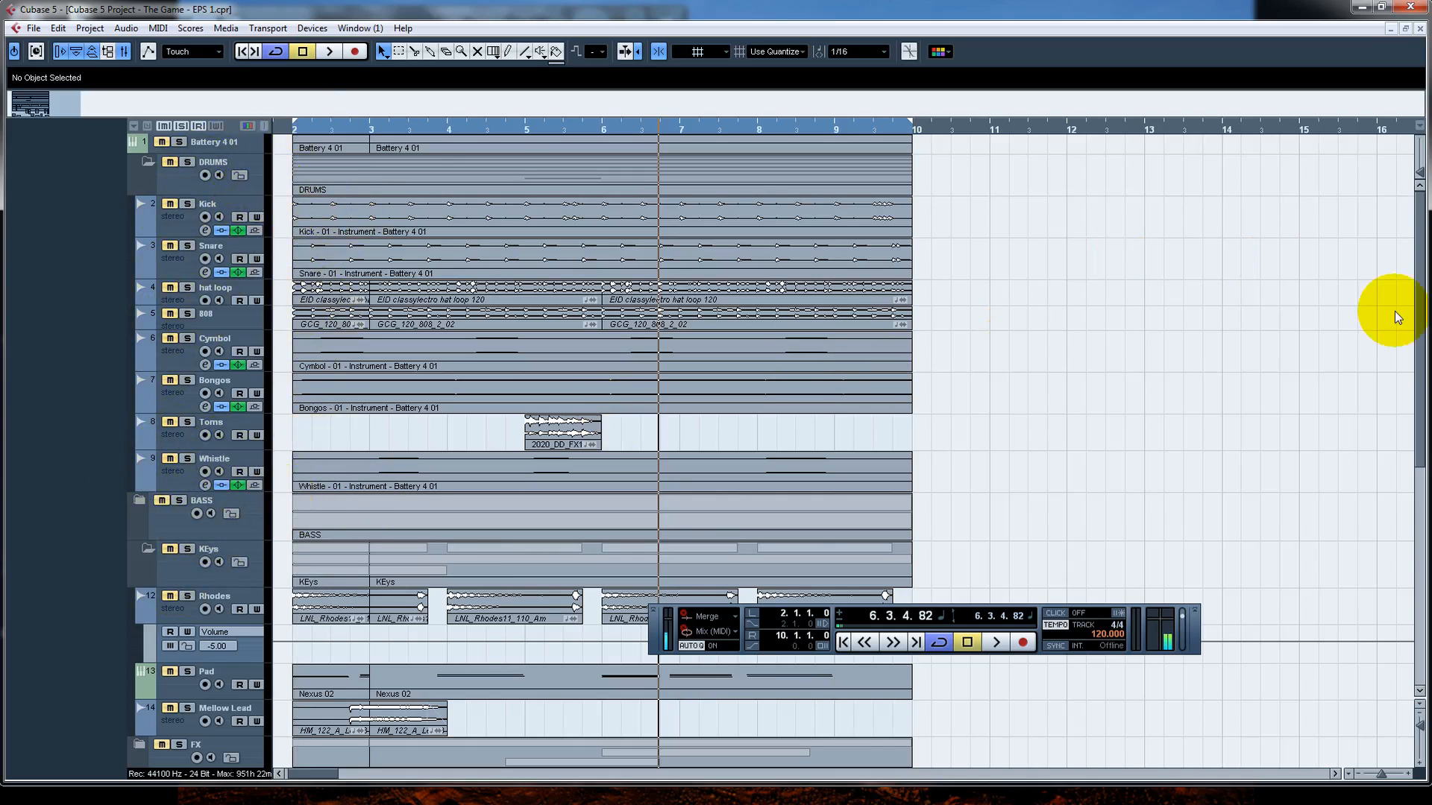
pyautogui.moveTo(1418, 302); pyautogui.dragTo(1422, 472)
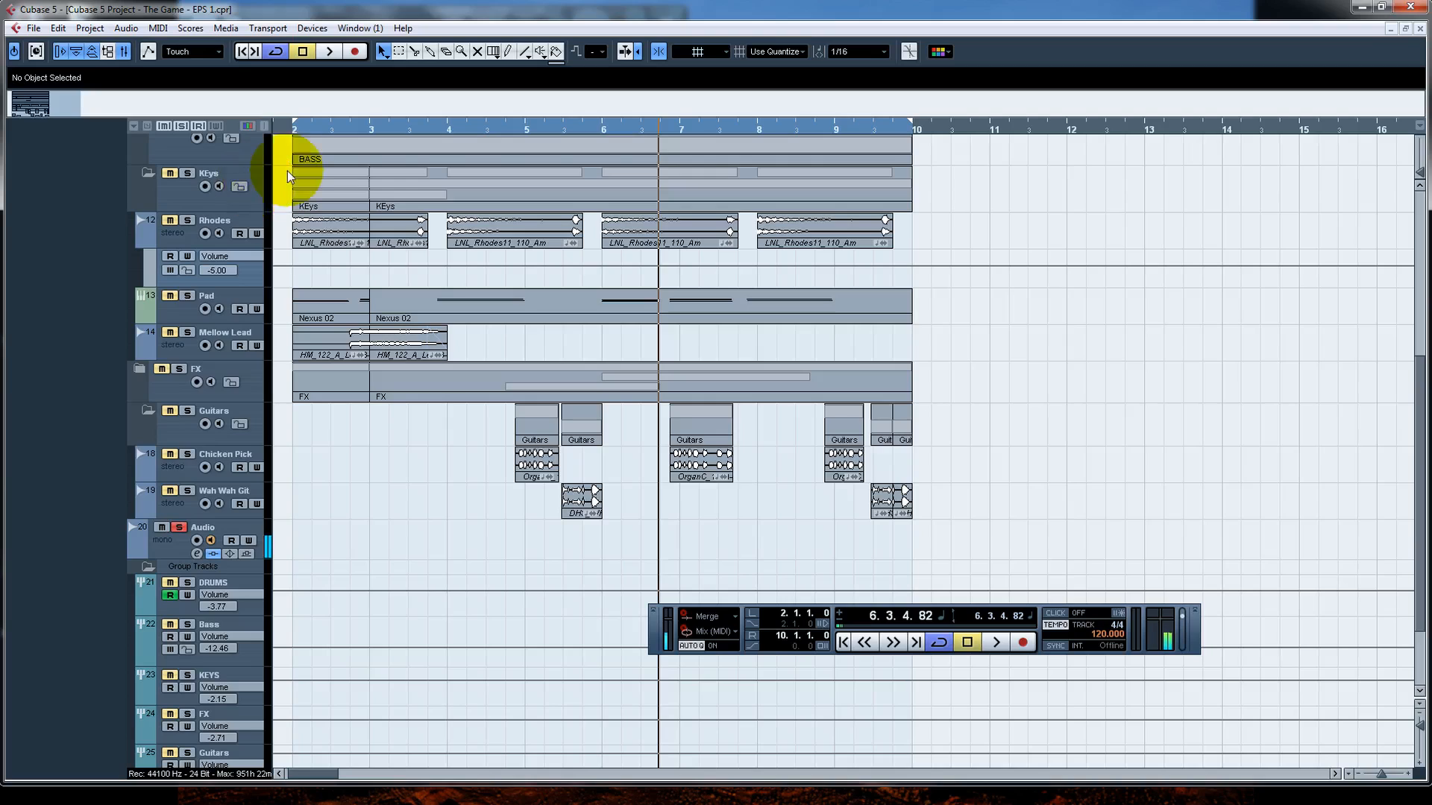
pyautogui.click(182, 221)
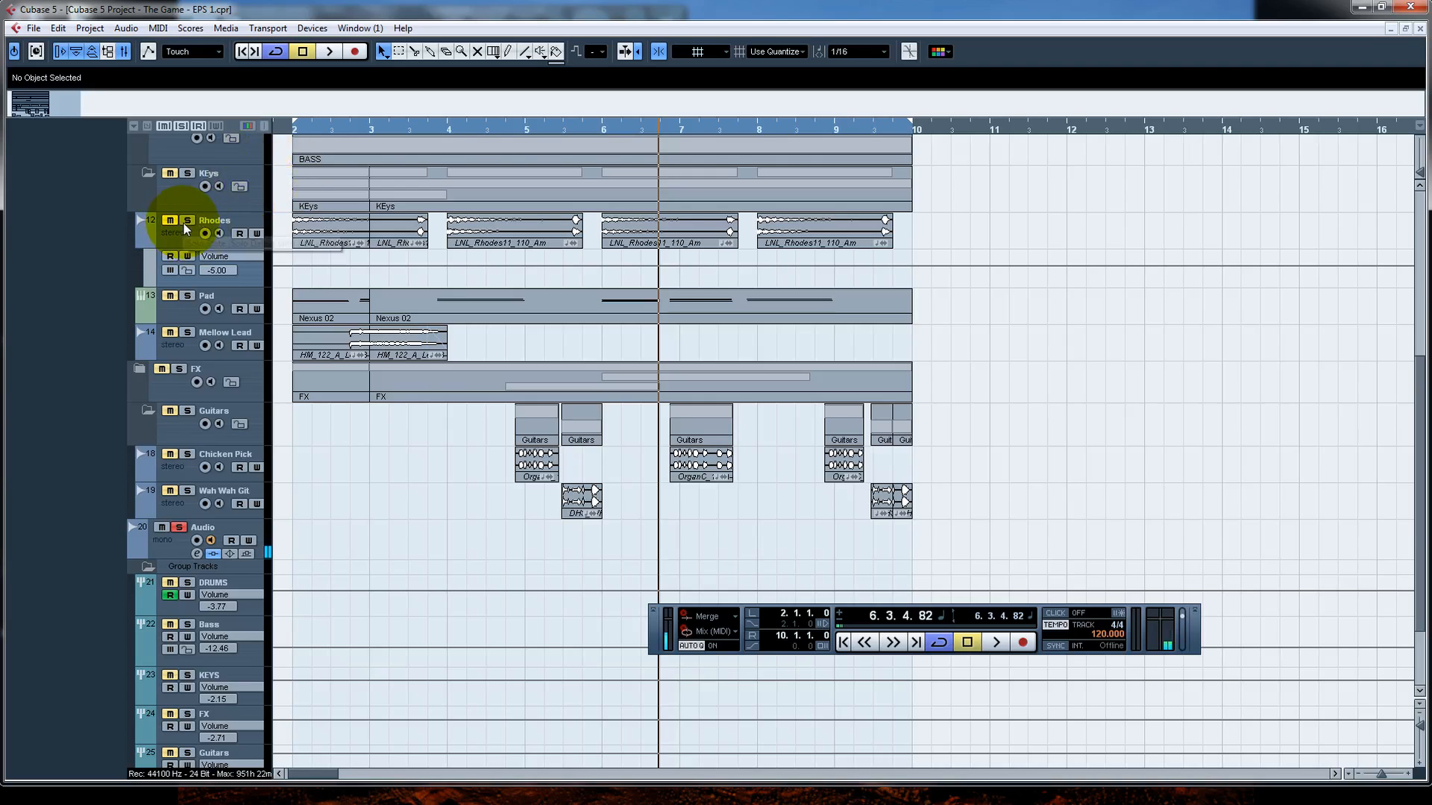
pyautogui.click(233, 221)
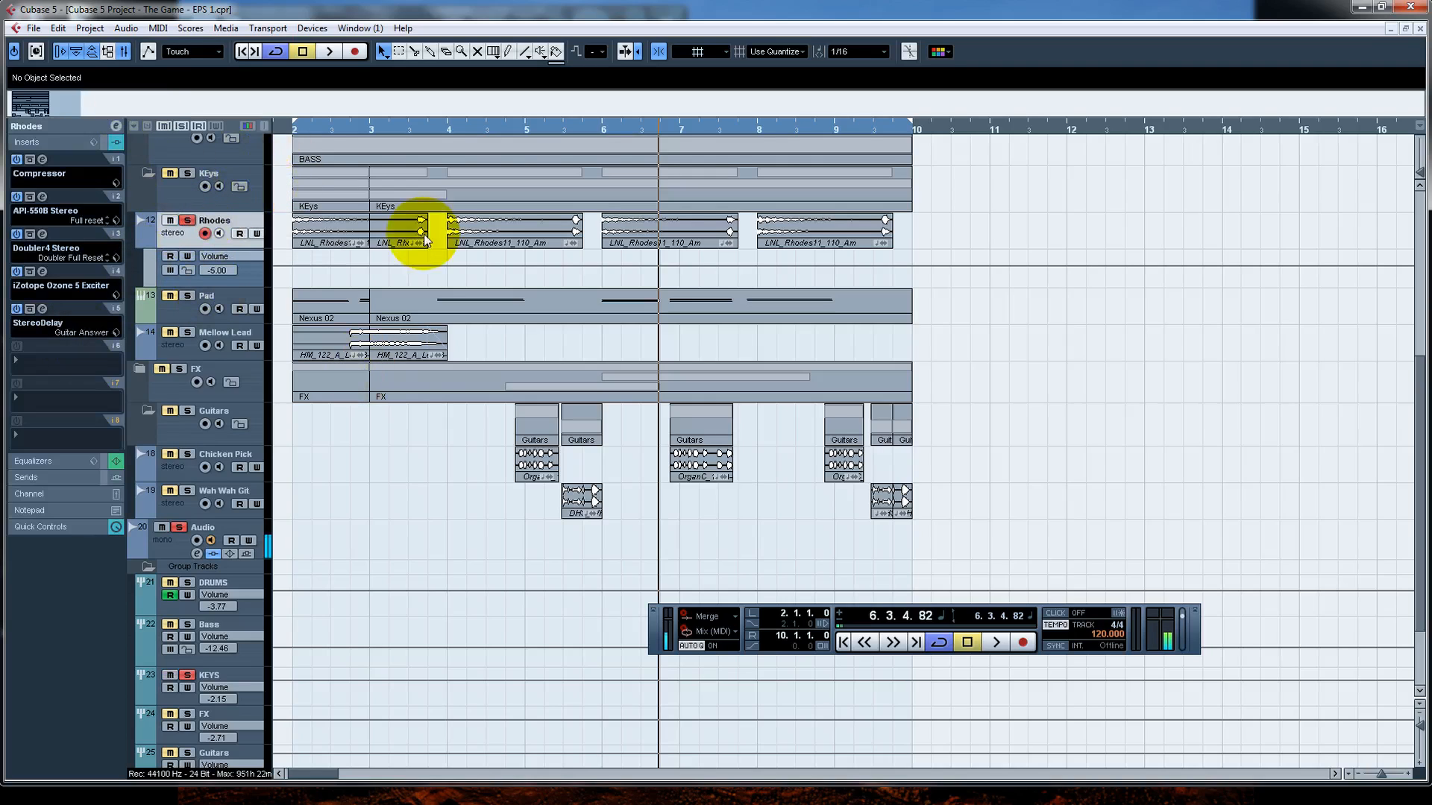
pyautogui.click(43, 310)
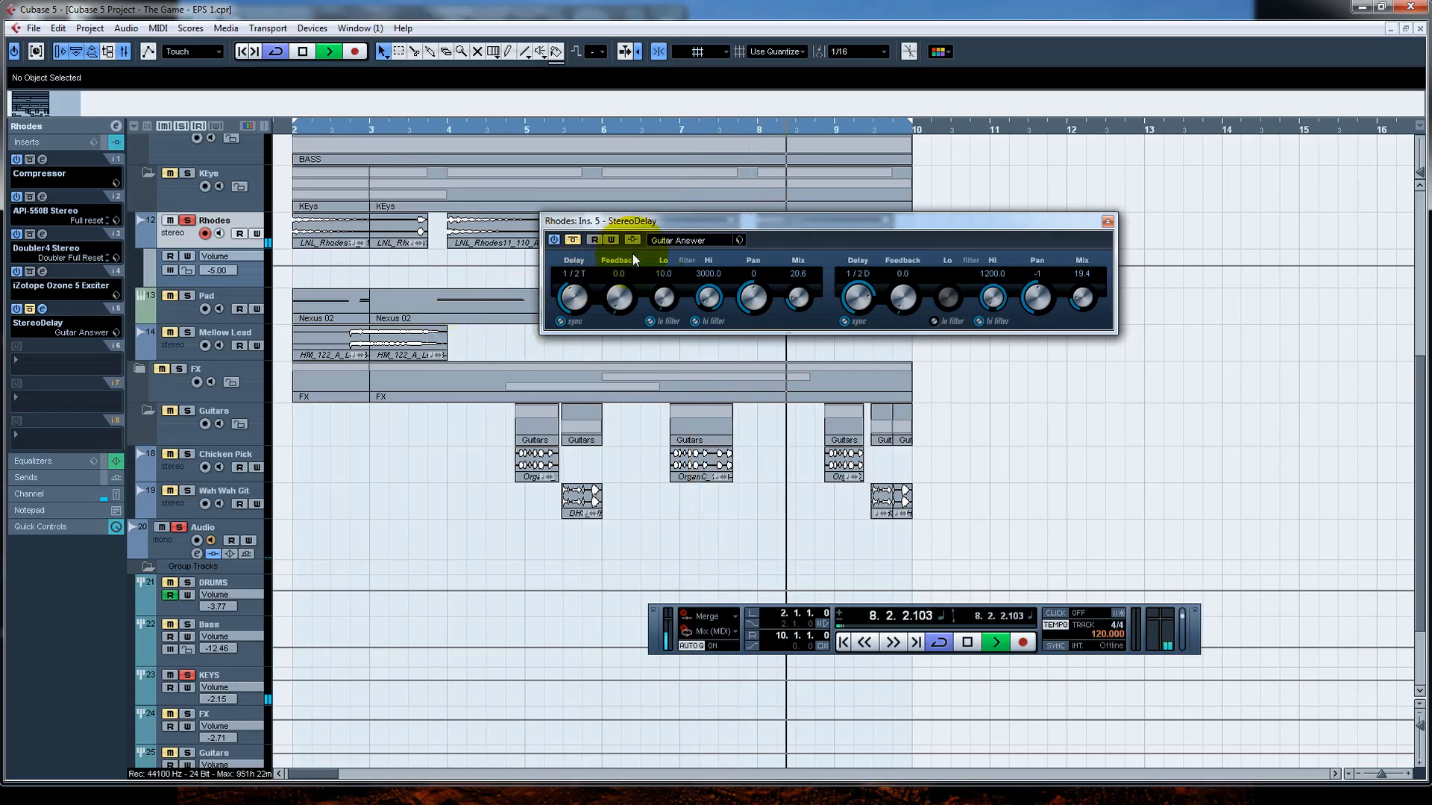
pyautogui.click(575, 243)
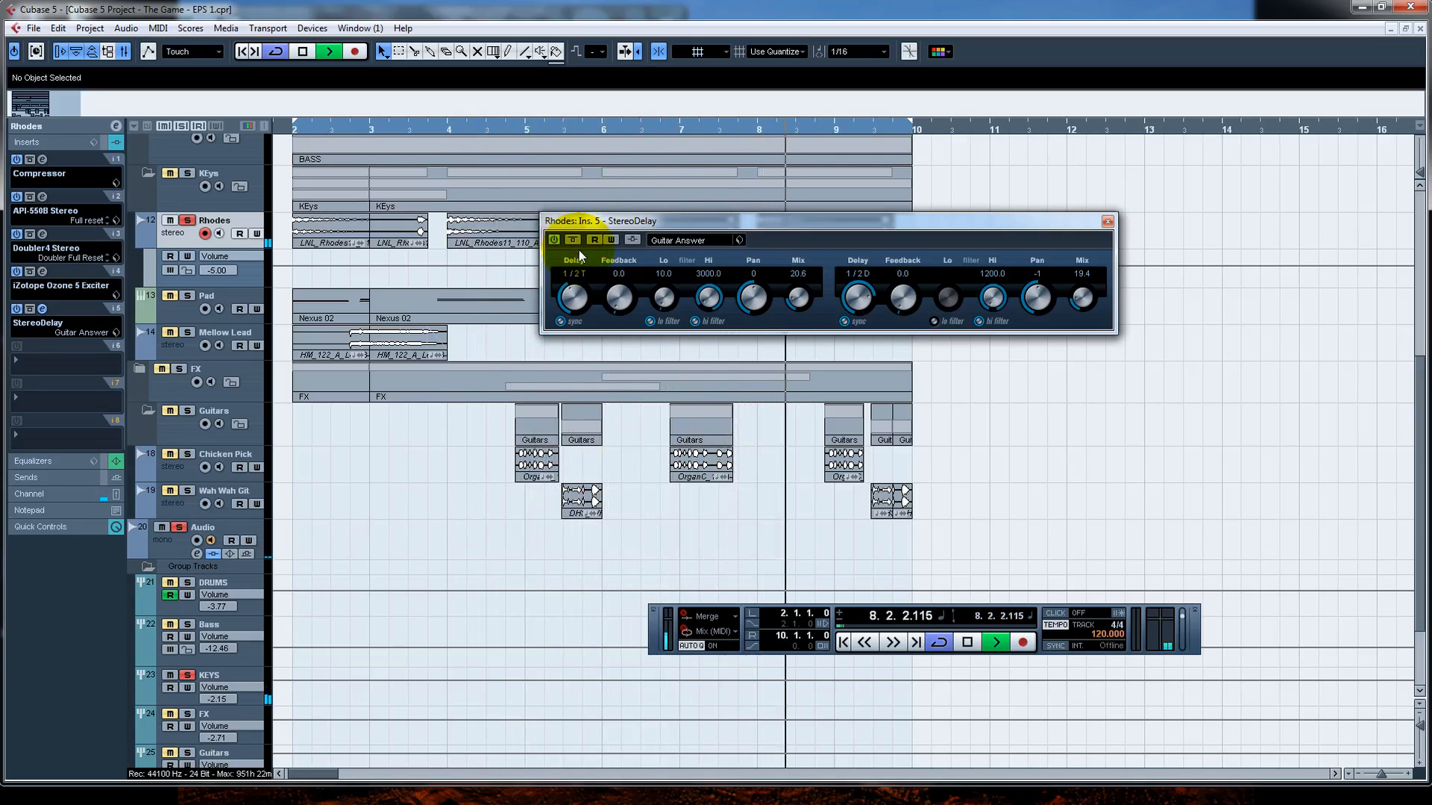
# Step: Close the Rhodes StereoDelay window and open the FabFilter Timeless 2 insert on the Pad track
pyautogui.click(240, 293)
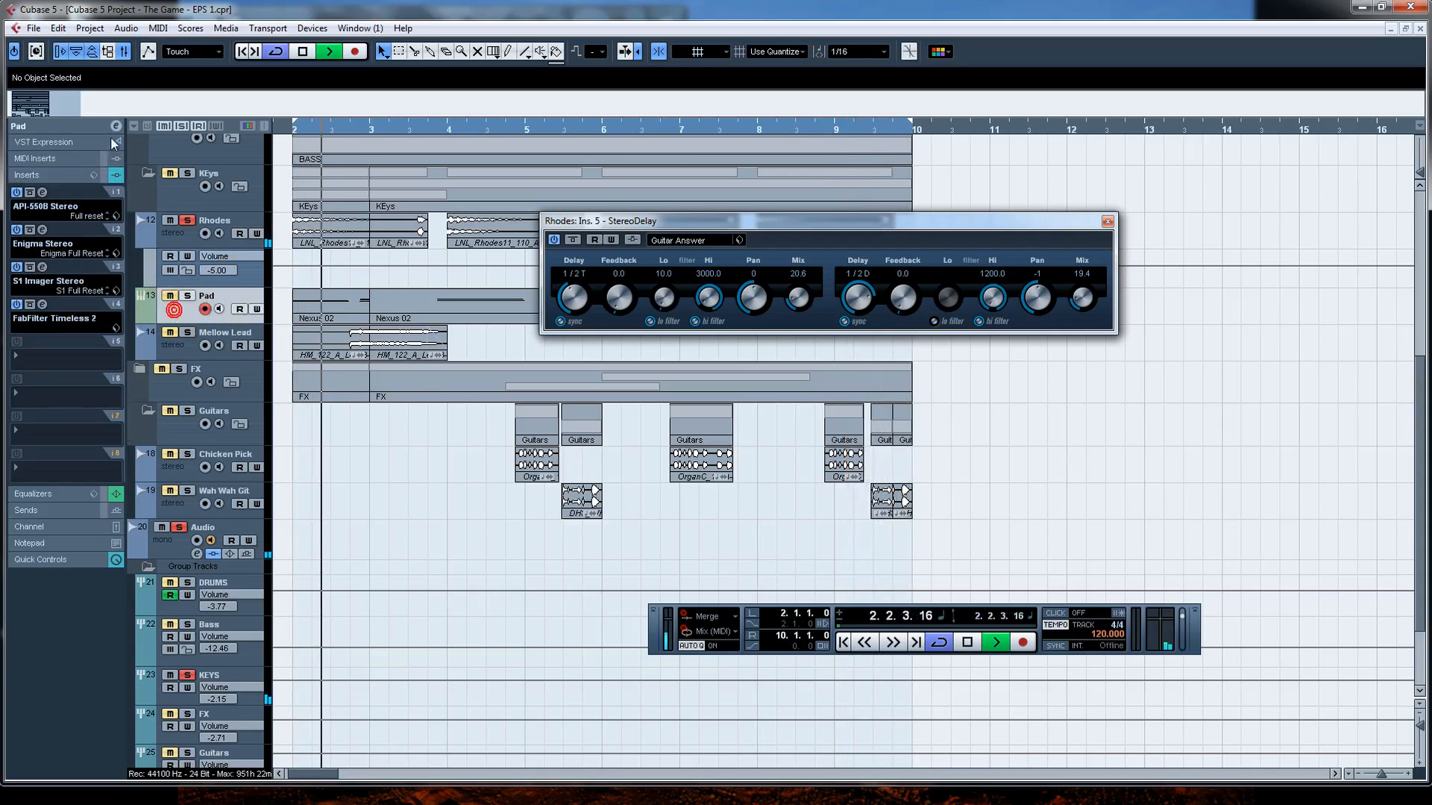
pyautogui.click(1108, 224)
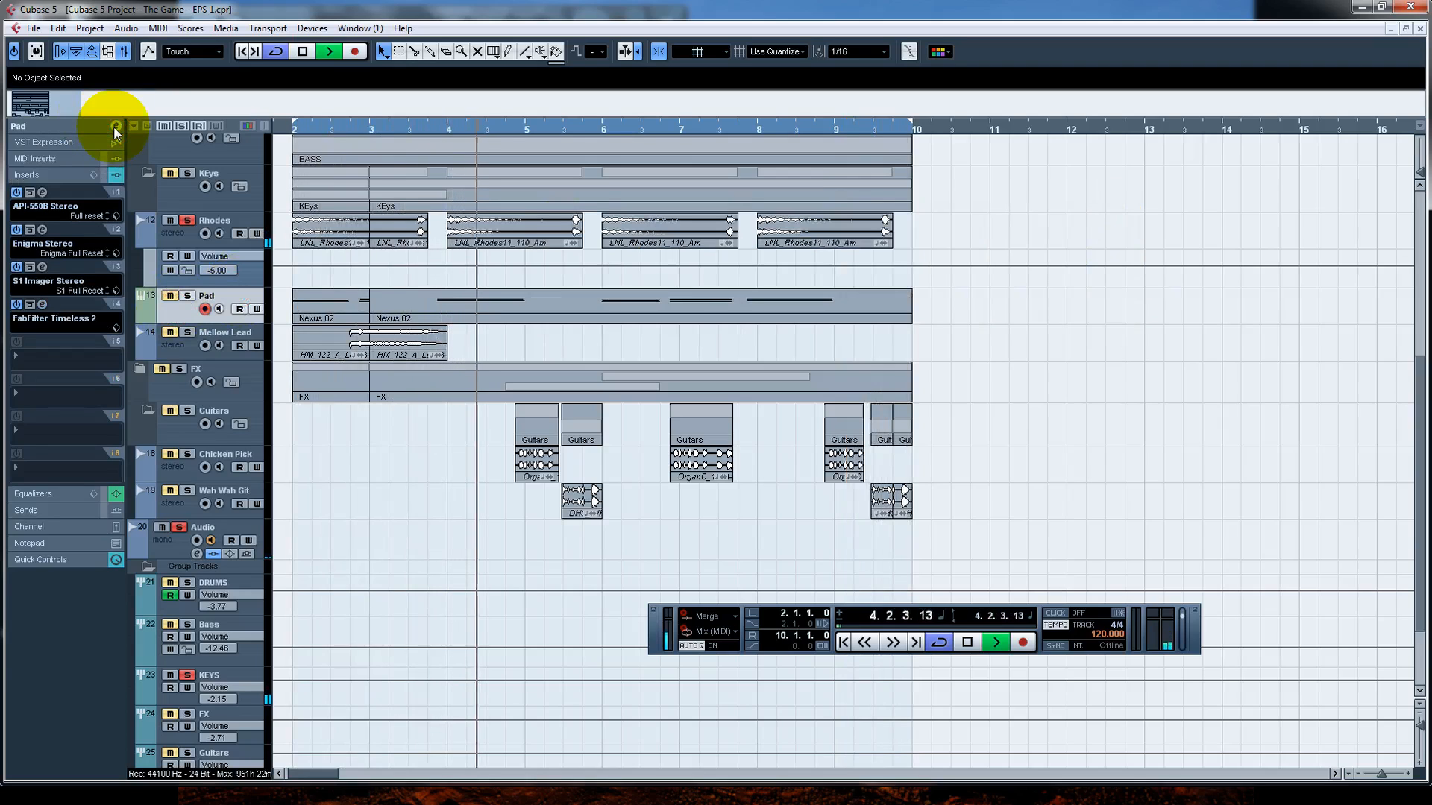
pyautogui.click(43, 304)
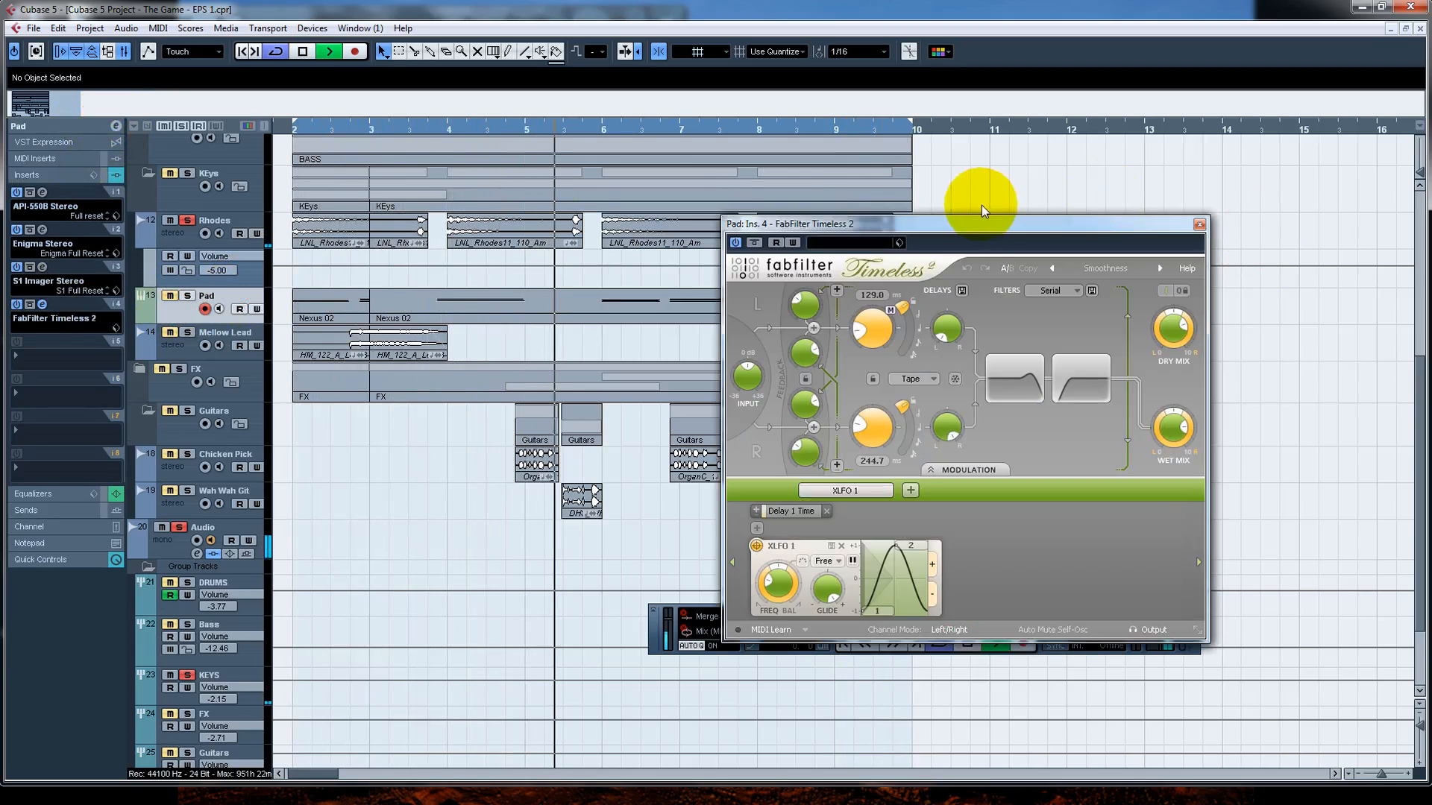
pyautogui.moveTo(989, 224); pyautogui.dragTo(976, 133)
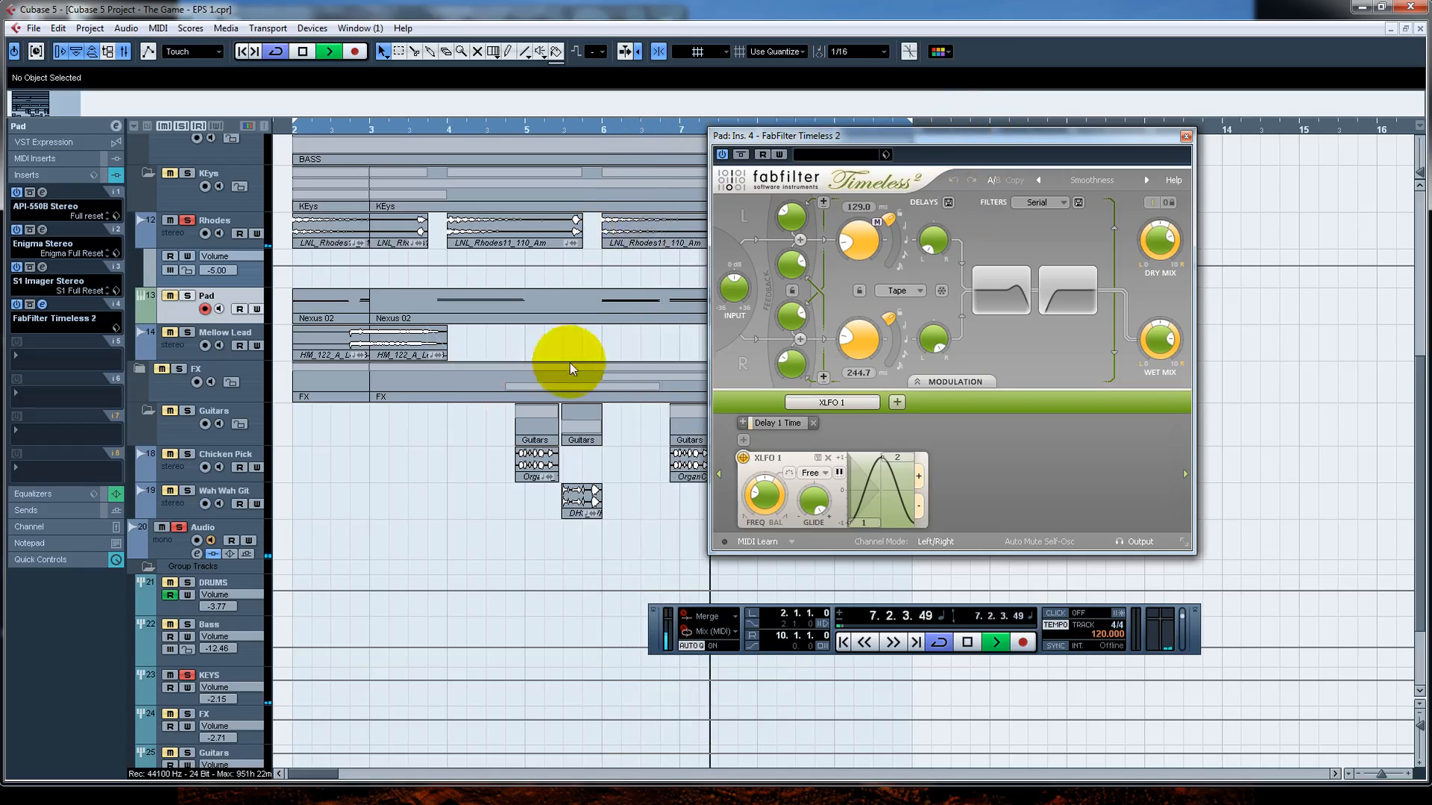
# Step: Solo the Pad track, compare Timeless 2 bypassed and active, and close the plug-in window
pyautogui.click(188, 333)
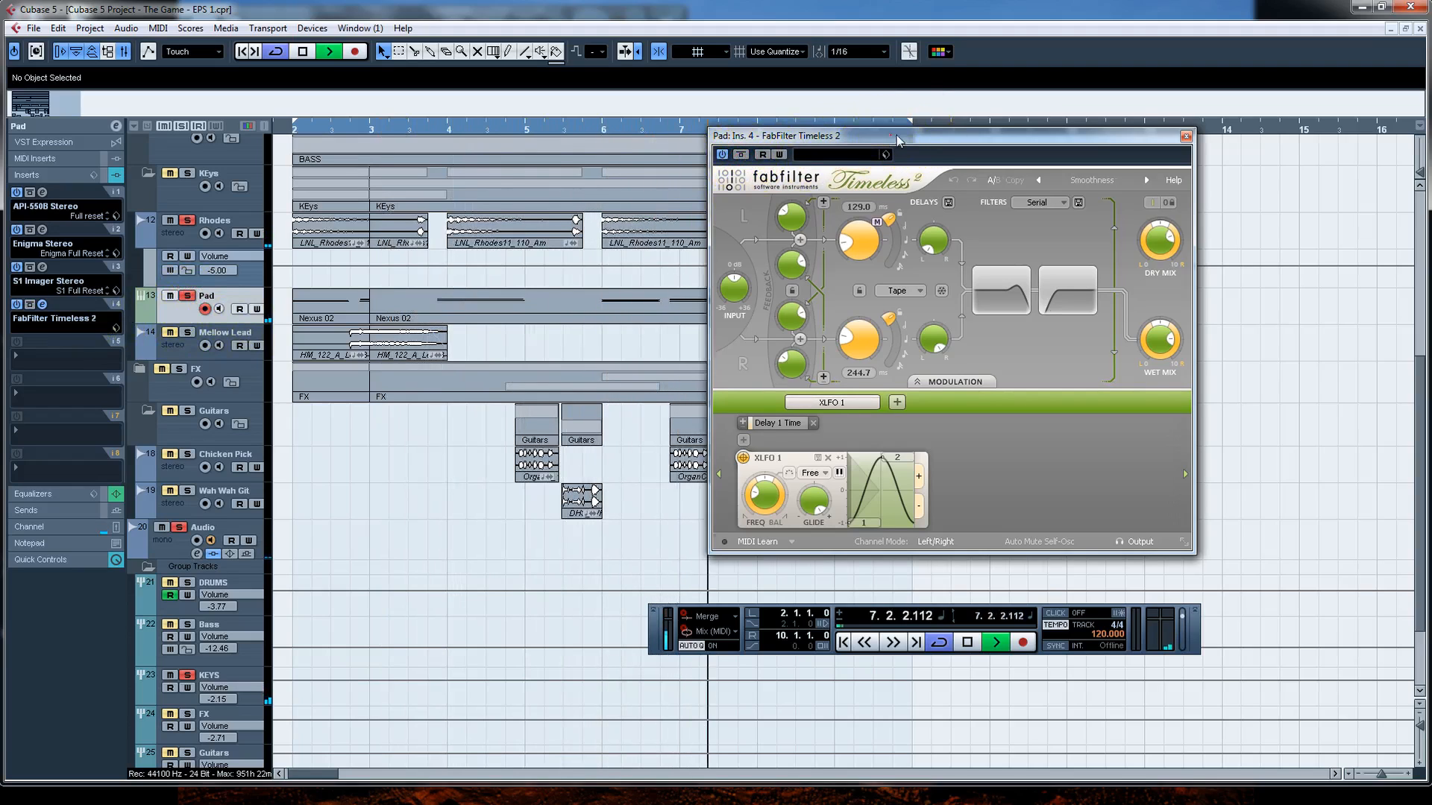
pyautogui.moveTo(890, 136); pyautogui.dragTo(1102, 151)
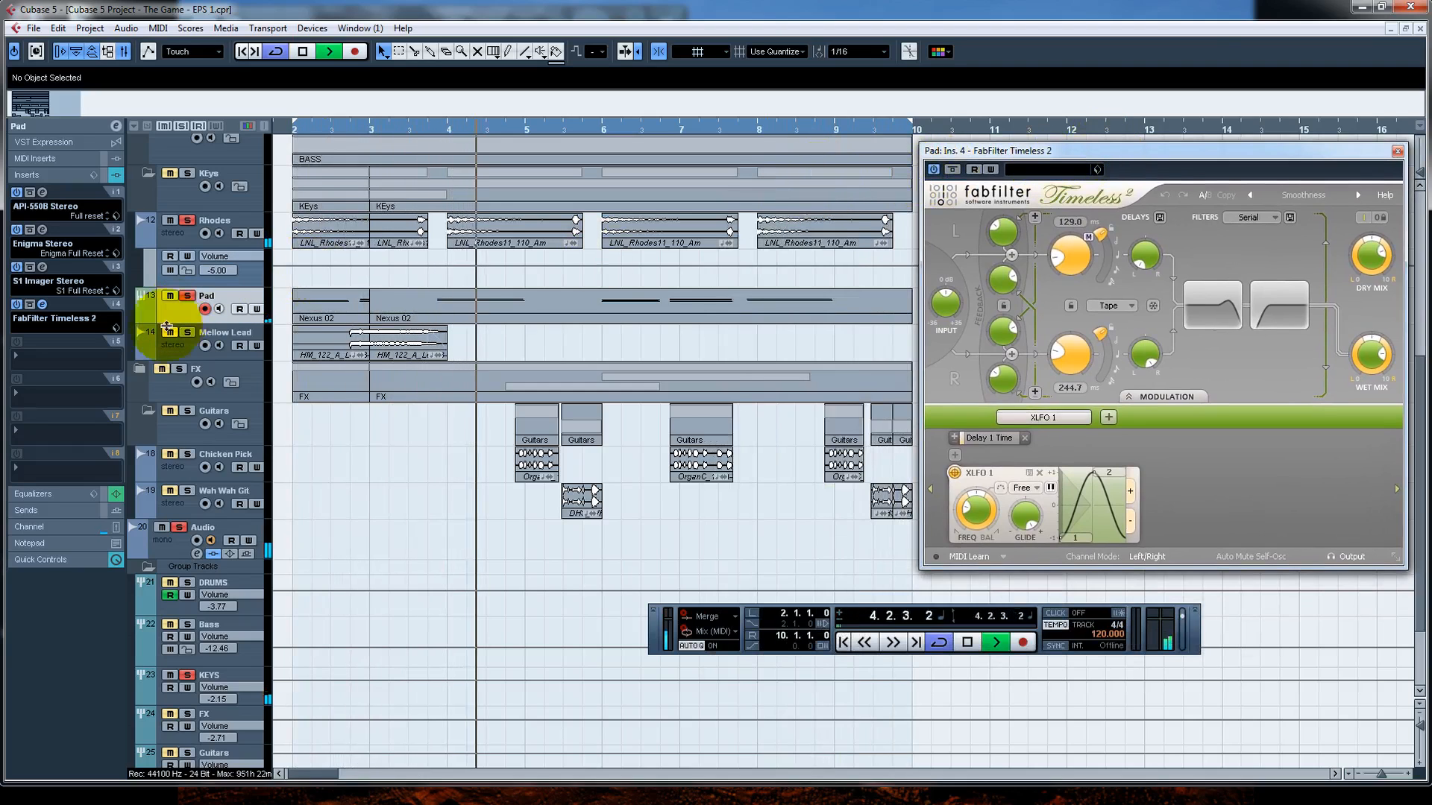
pyautogui.click(948, 171)
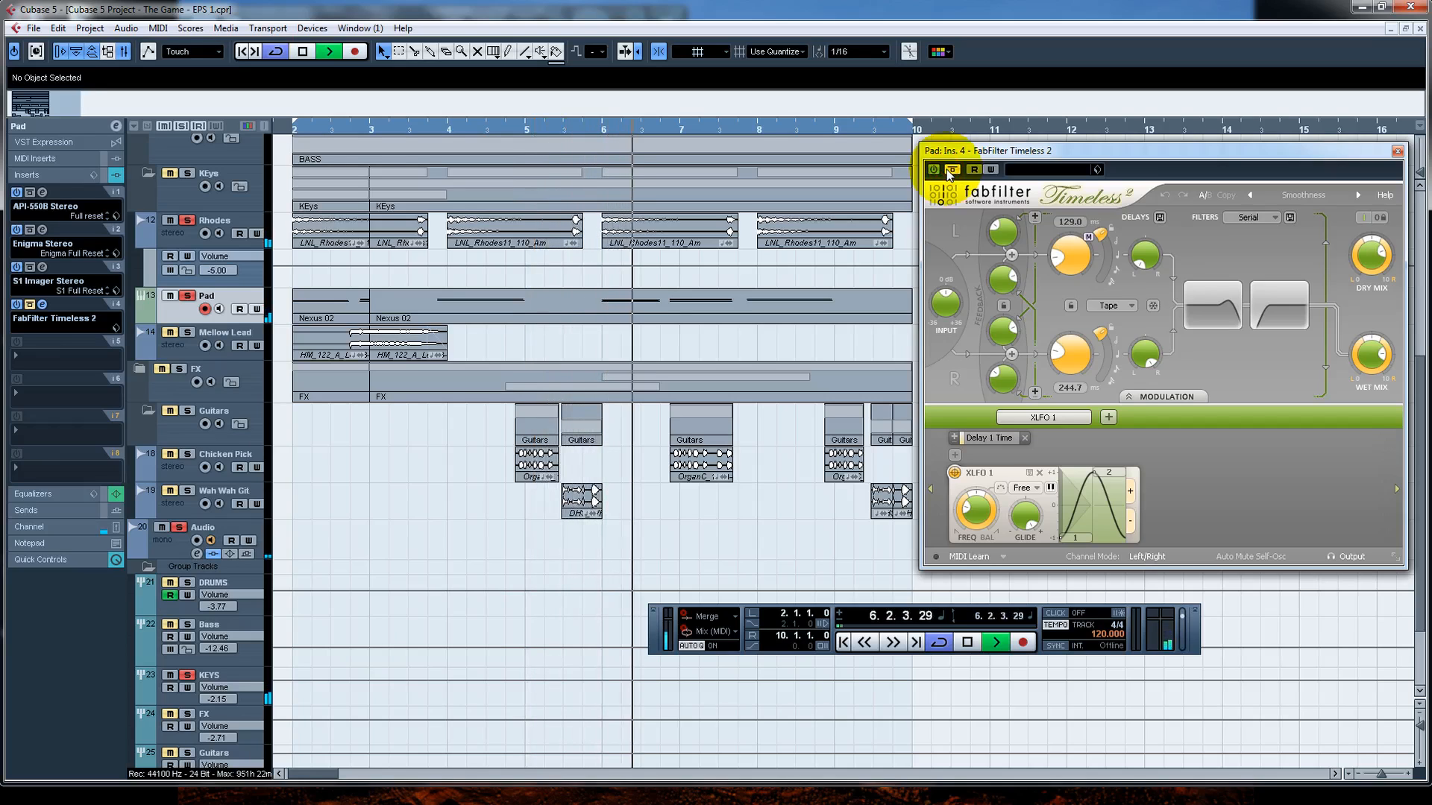
pyautogui.click(948, 172)
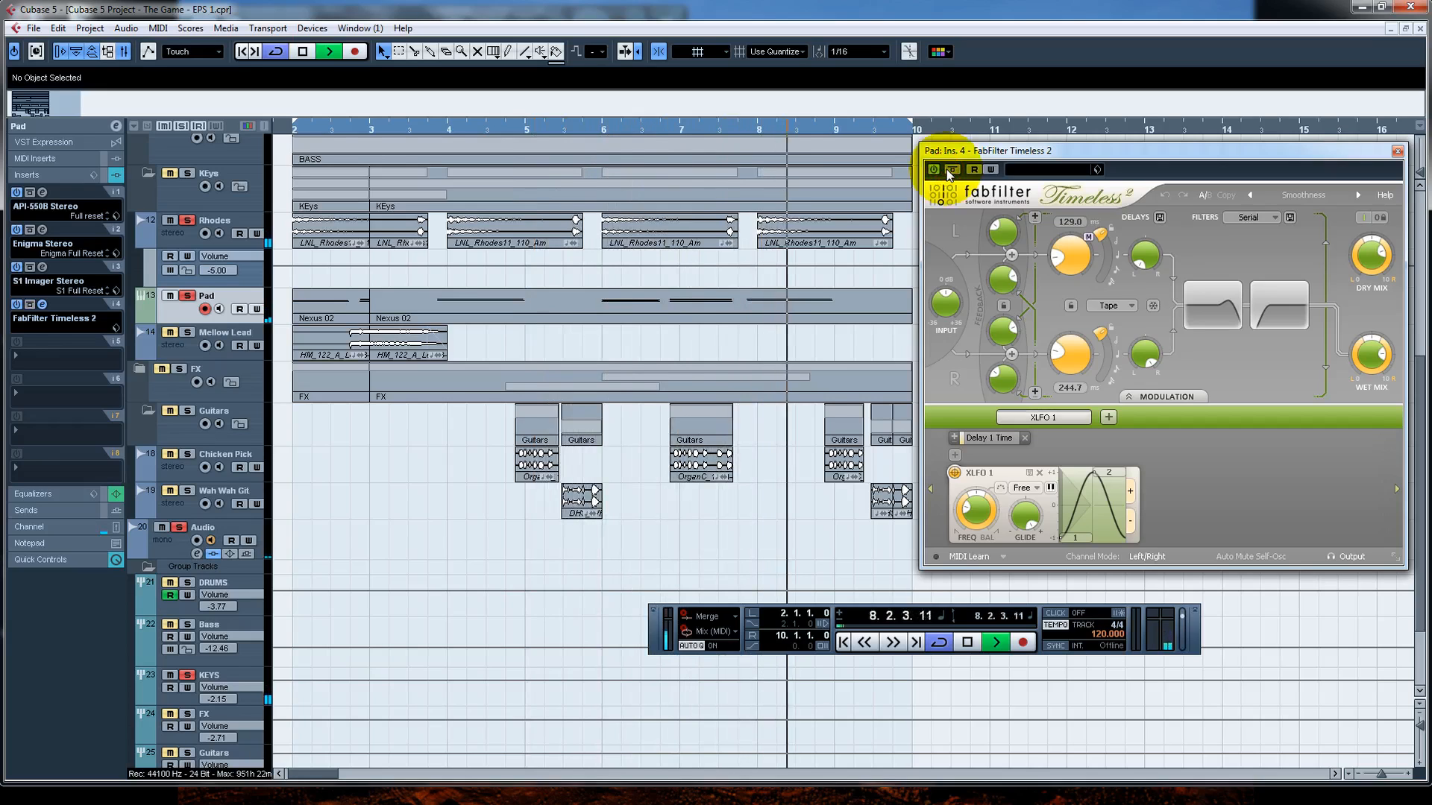
pyautogui.click(1071, 153)
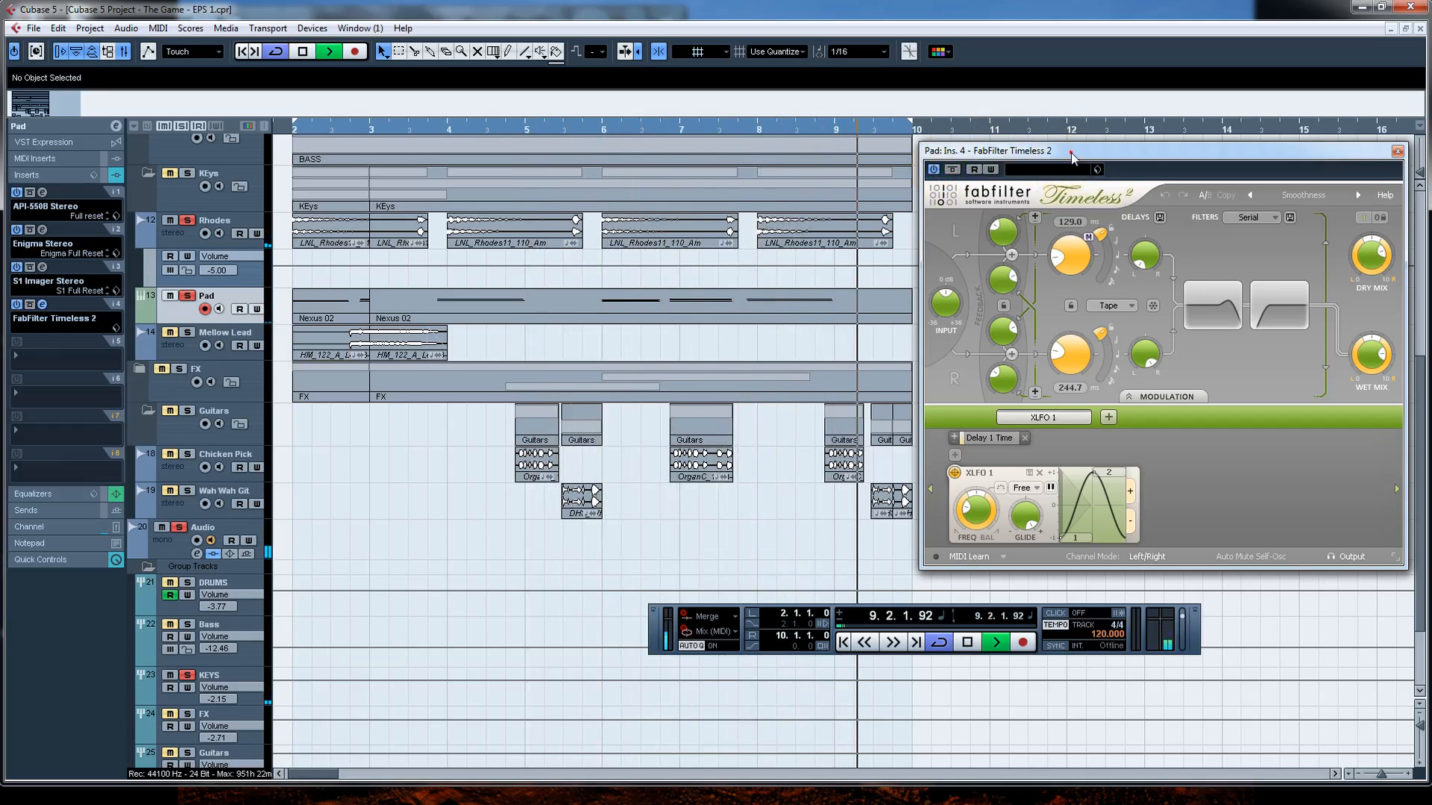
pyautogui.moveTo(1071, 153); pyautogui.dragTo(814, 151)
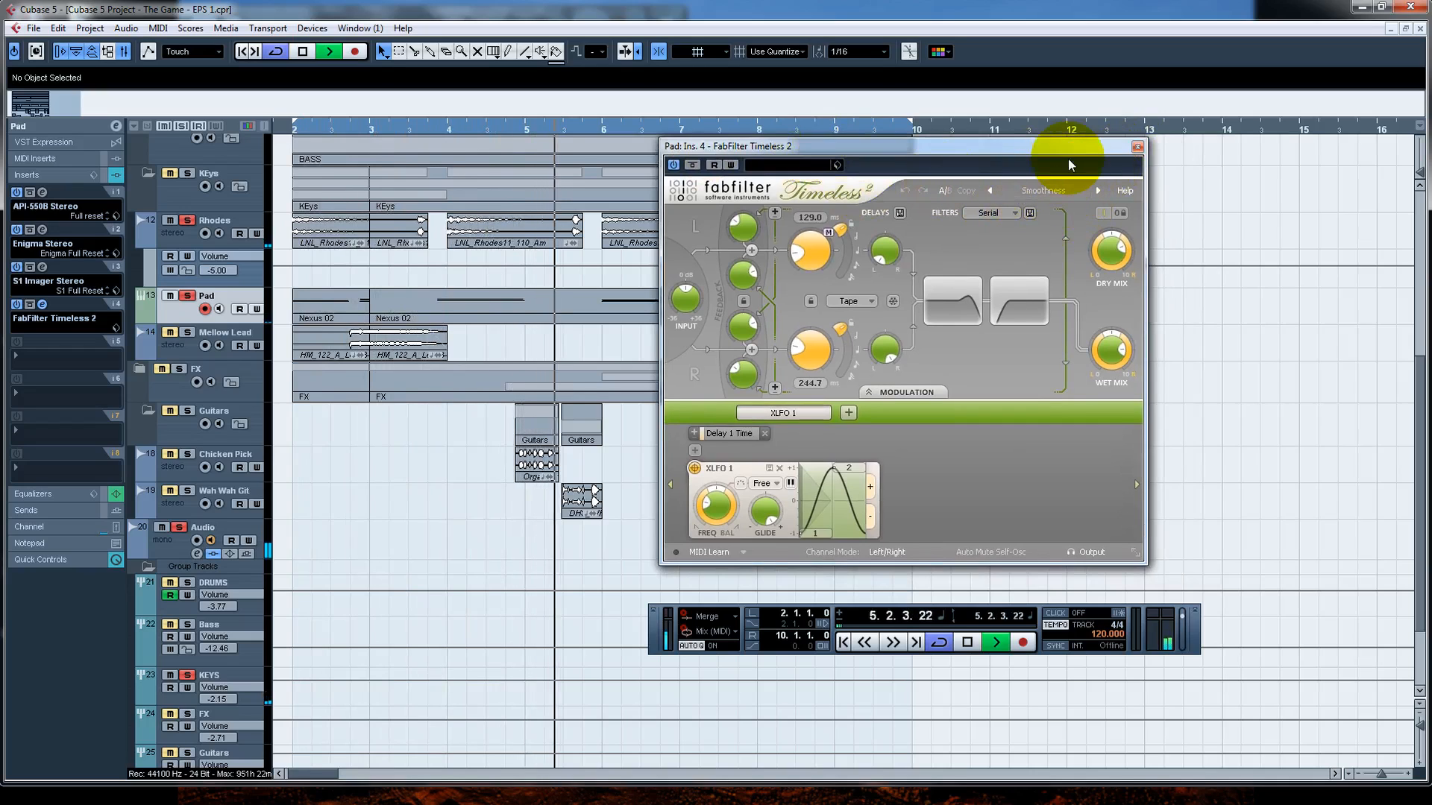
pyautogui.moveTo(1134, 144); pyautogui.dragTo(1130, 148)
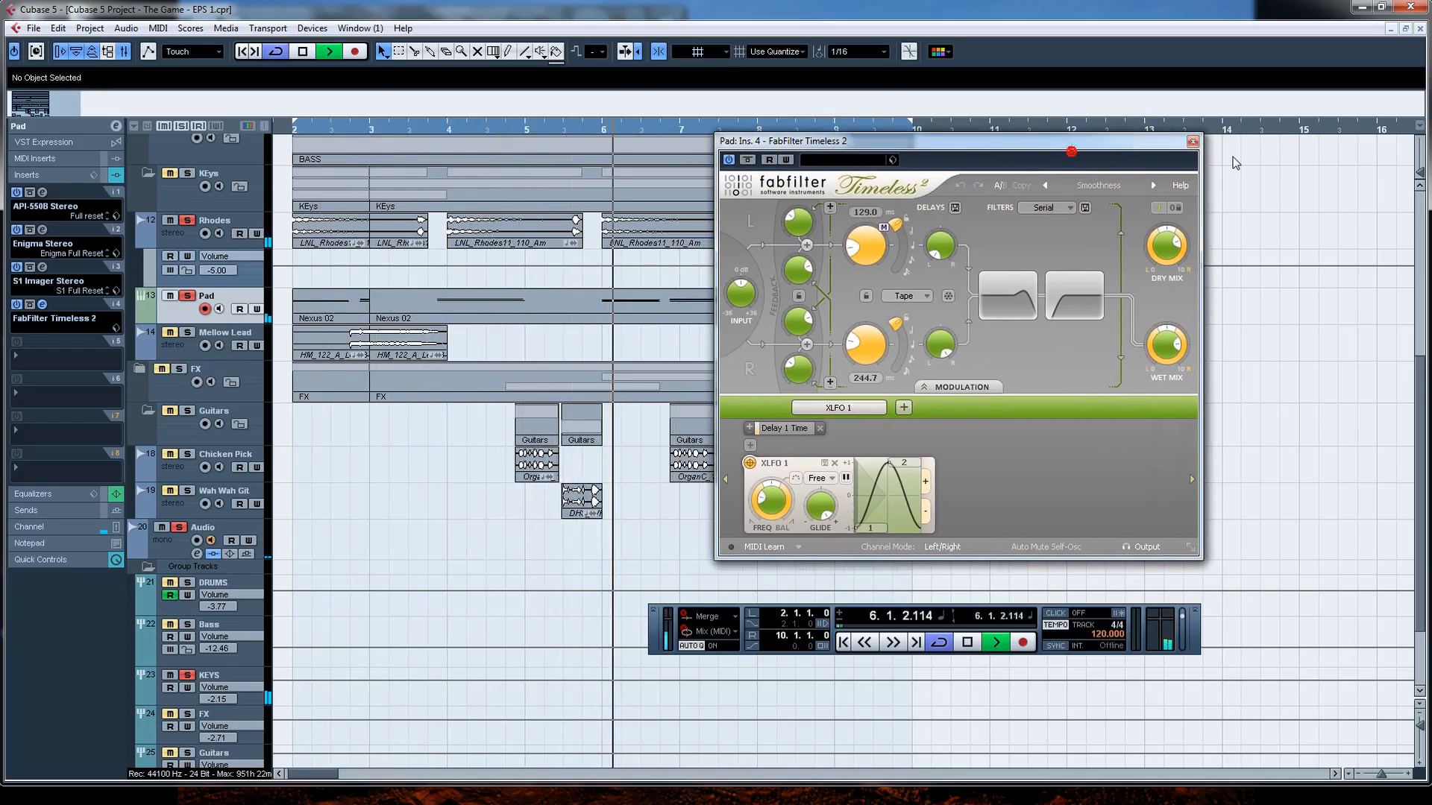
pyautogui.click(1191, 142)
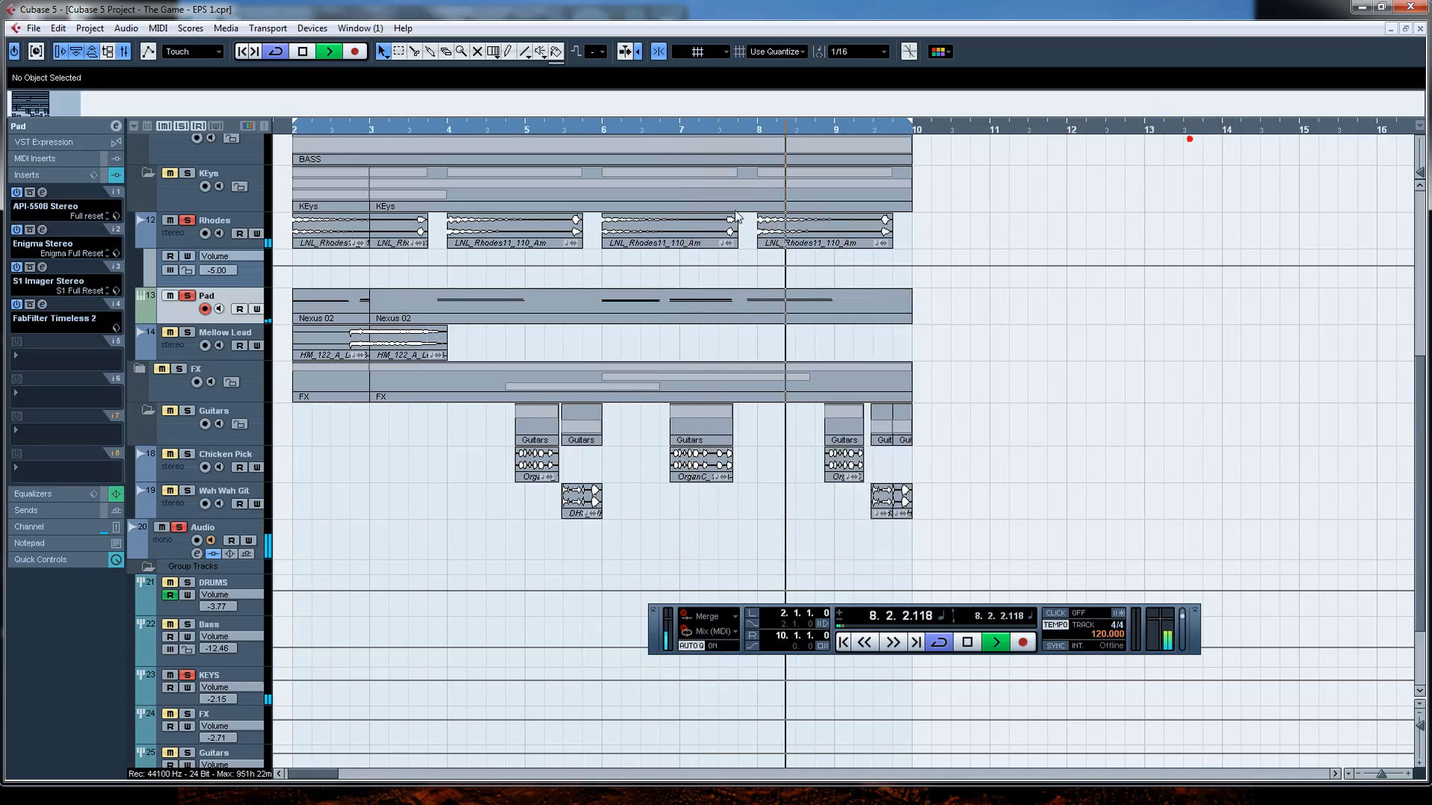
# Step: Open the Mellow Lead track's channel settings and its SuperTap 2-Taps Stereo insert
pyautogui.click(188, 351)
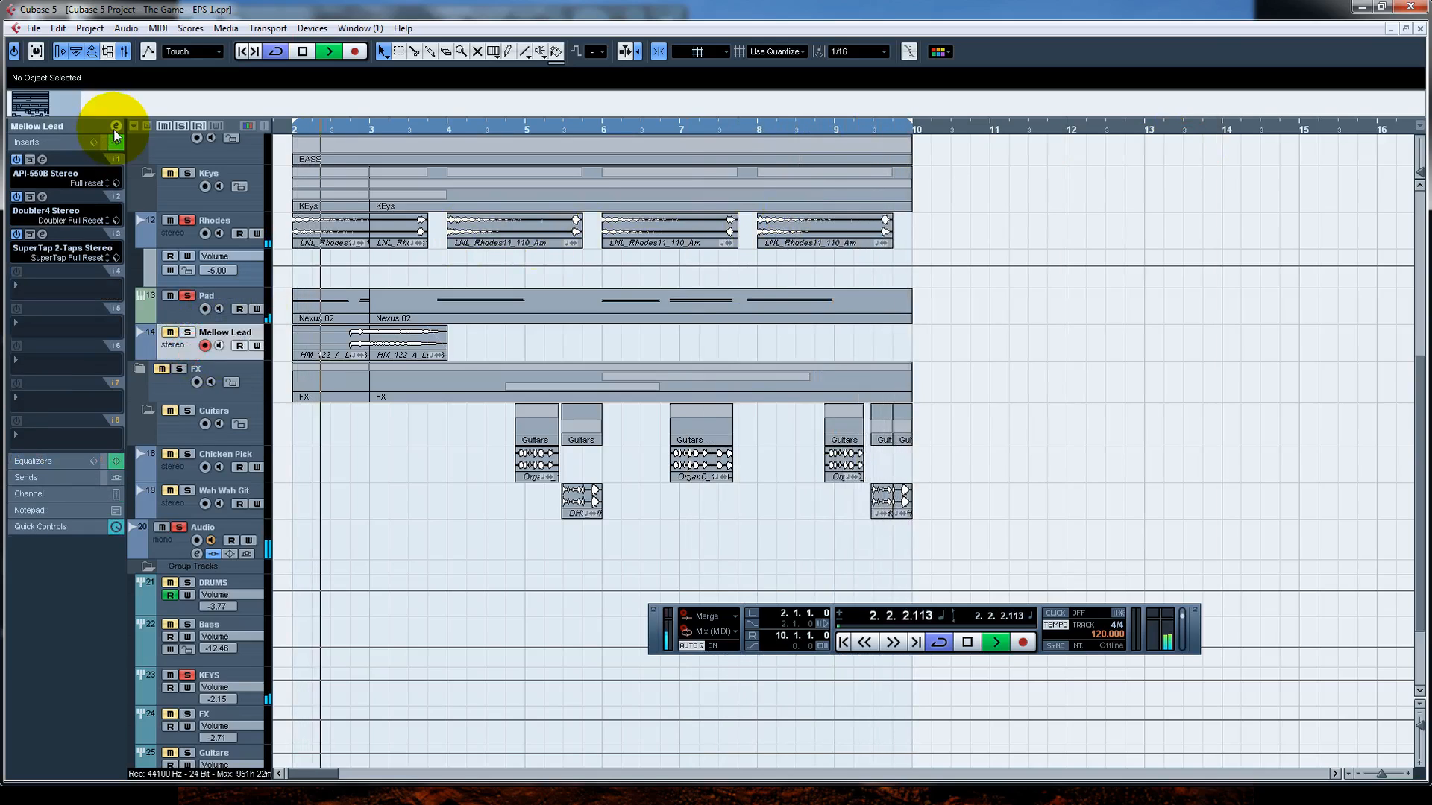
pyautogui.click(115, 126)
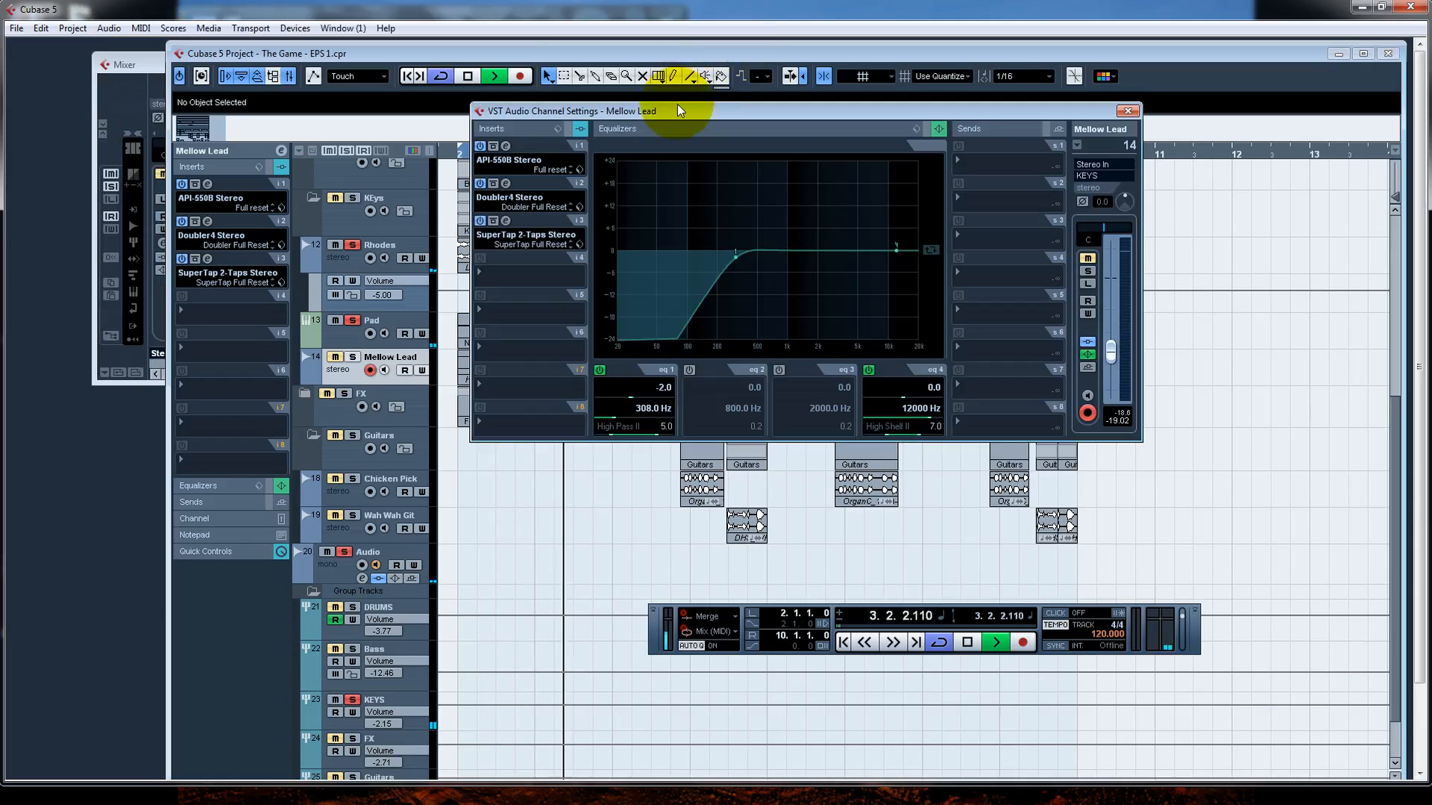
pyautogui.moveTo(679, 111); pyautogui.dragTo(786, 224)
pyautogui.click(613, 327)
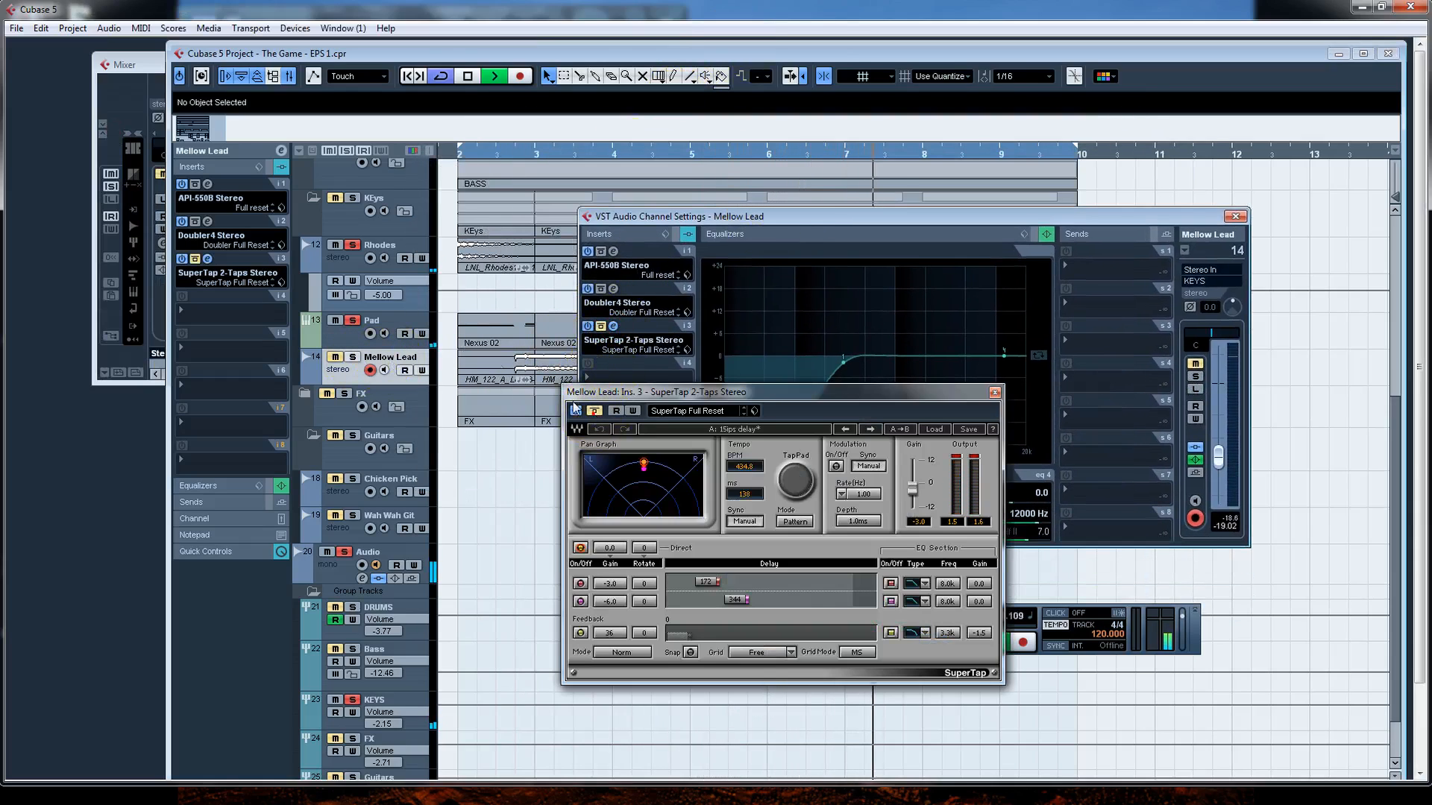
# Step: Solo the Mellow Lead track, audition its SuperTap delay from bar 2, and close the plug-in window
pyautogui.click(353, 357)
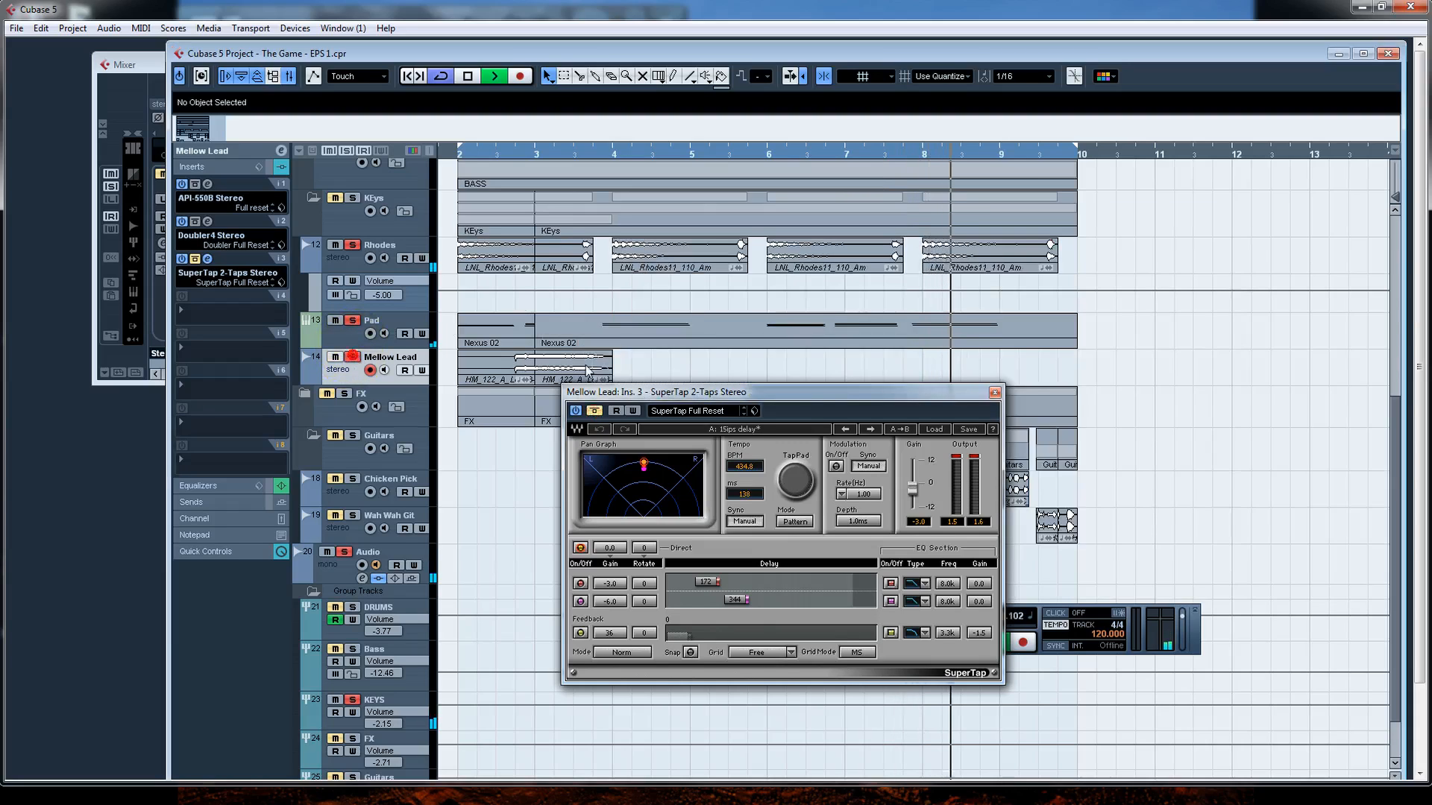
pyautogui.moveTo(649, 392); pyautogui.dragTo(839, 179)
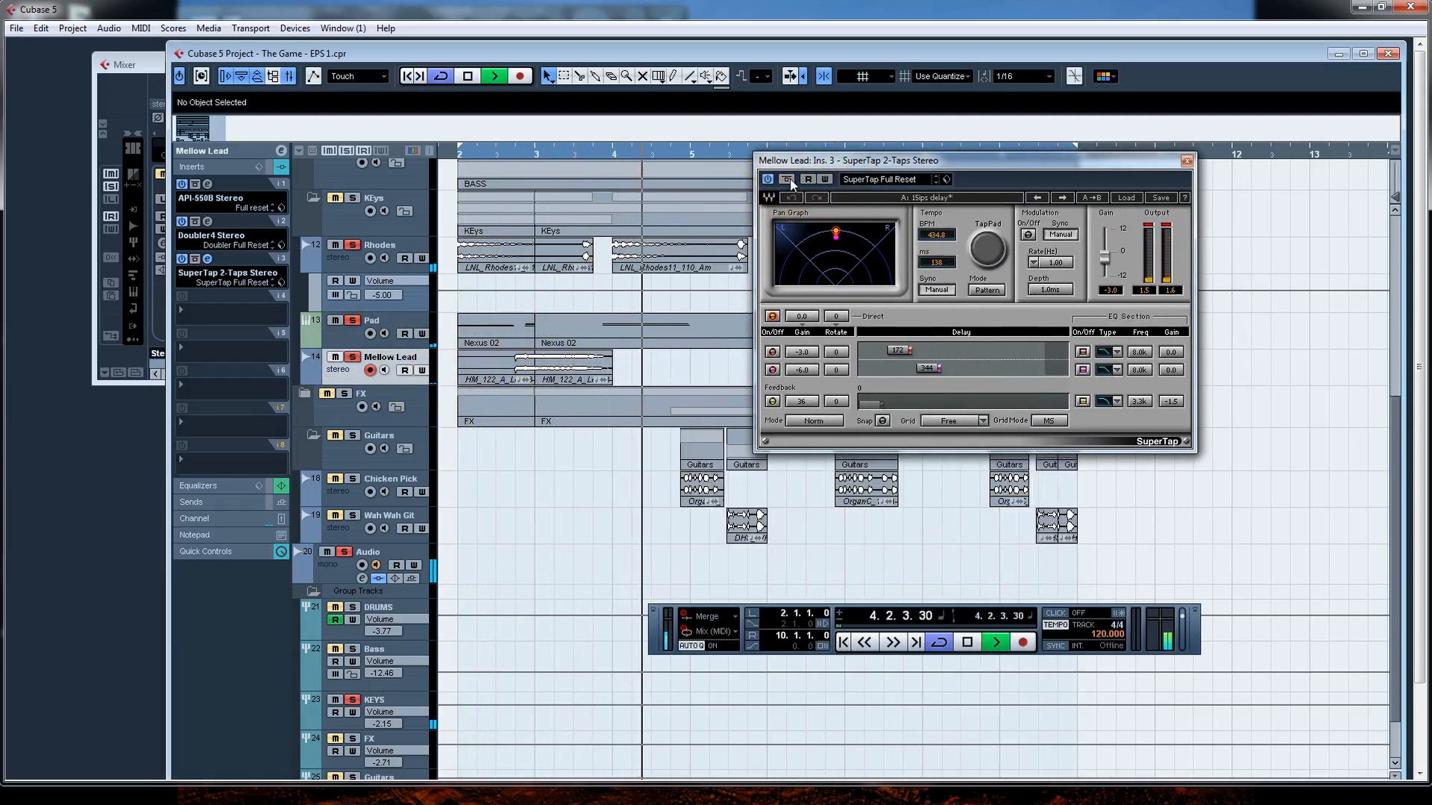
pyautogui.click(458, 152)
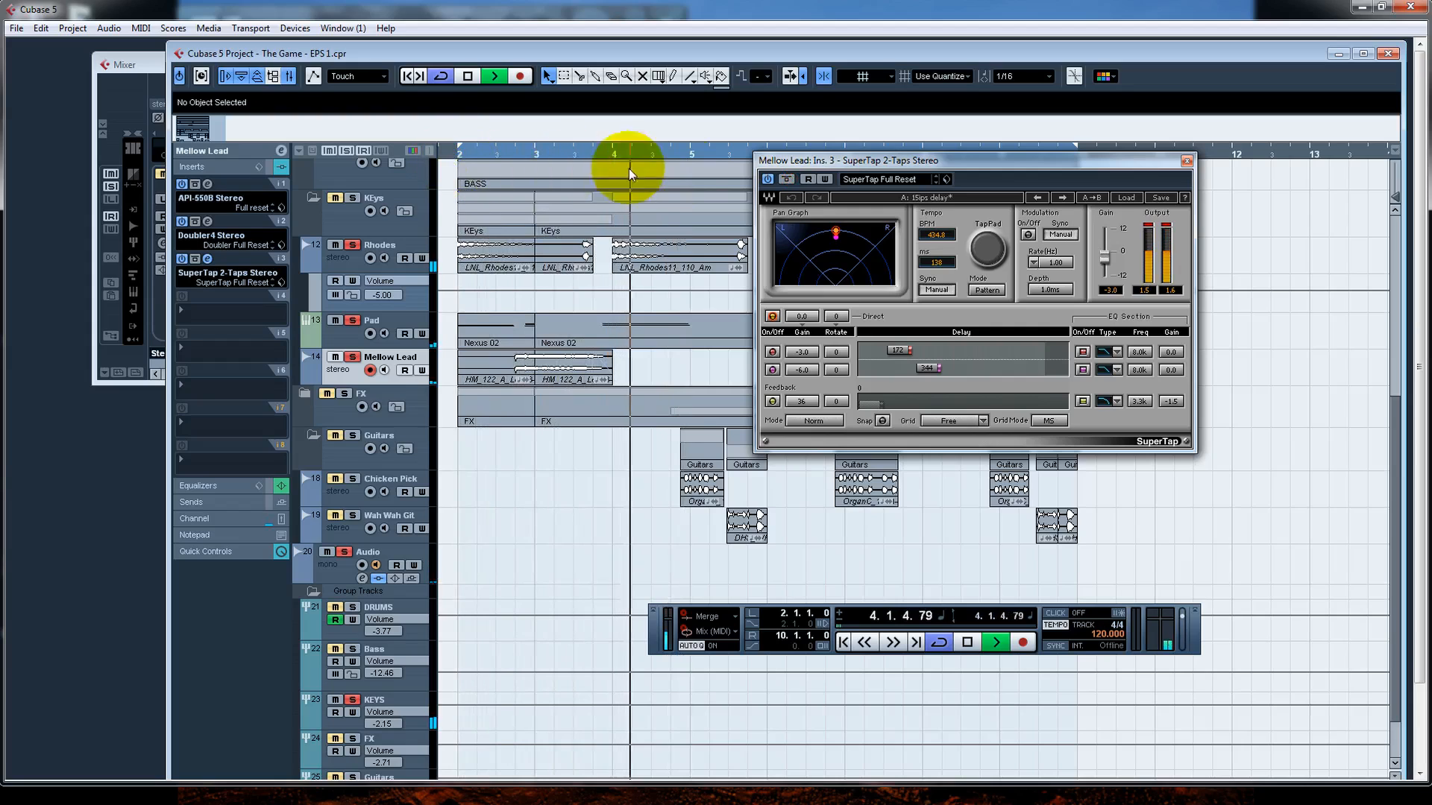
pyautogui.moveTo(970, 168); pyautogui.dragTo(676, 437)
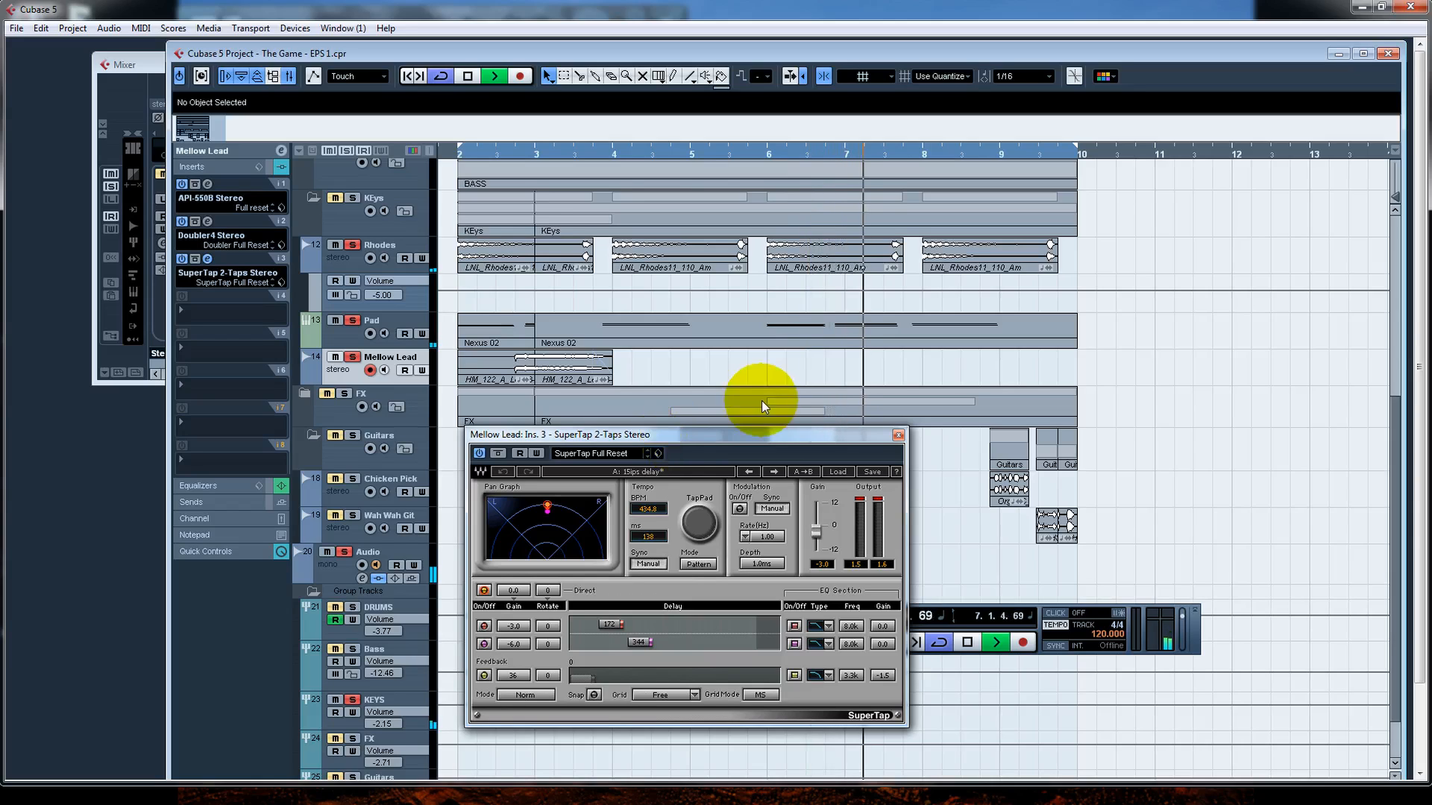
pyautogui.moveTo(762, 435); pyautogui.dragTo(788, 437)
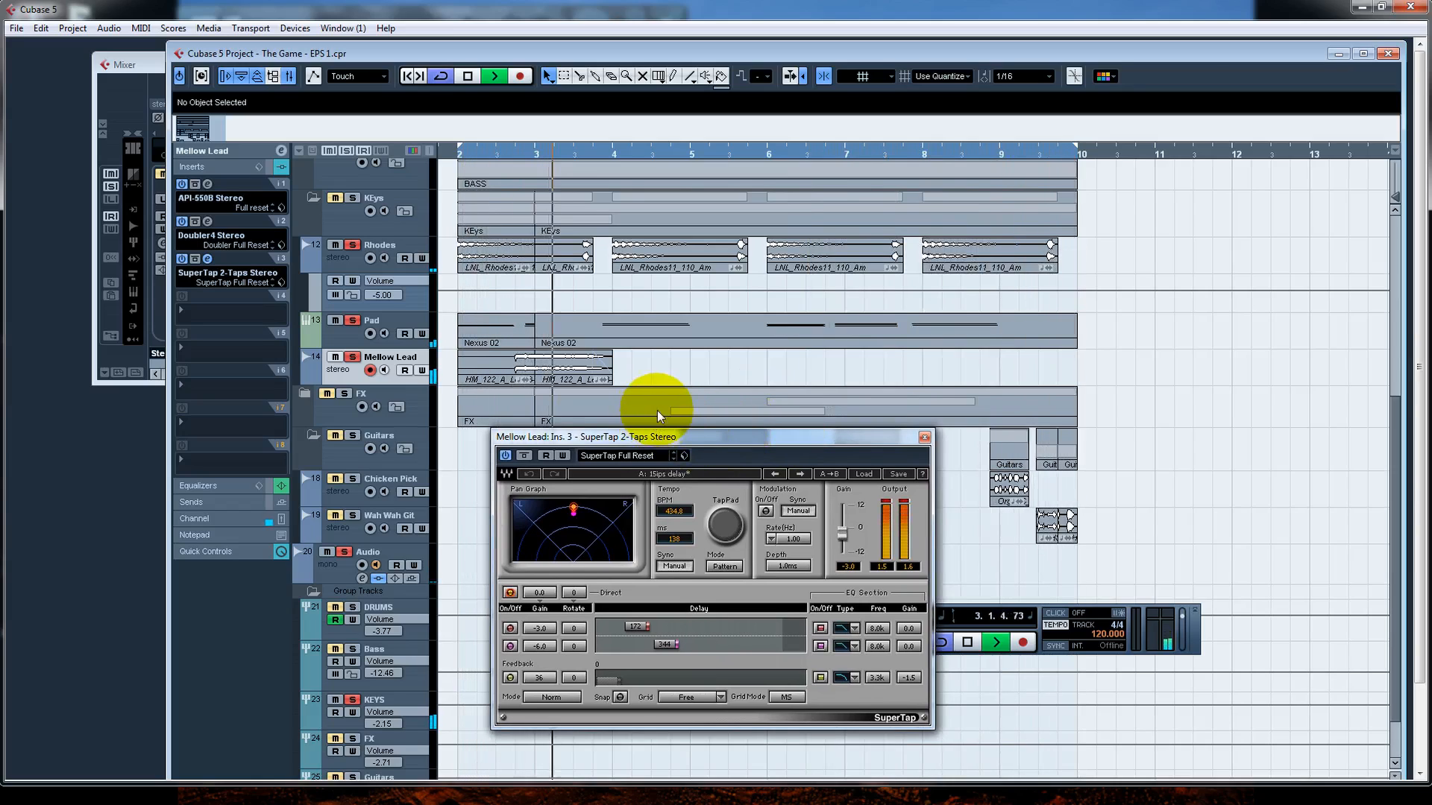
pyautogui.moveTo(673, 443); pyautogui.dragTo(941, 228)
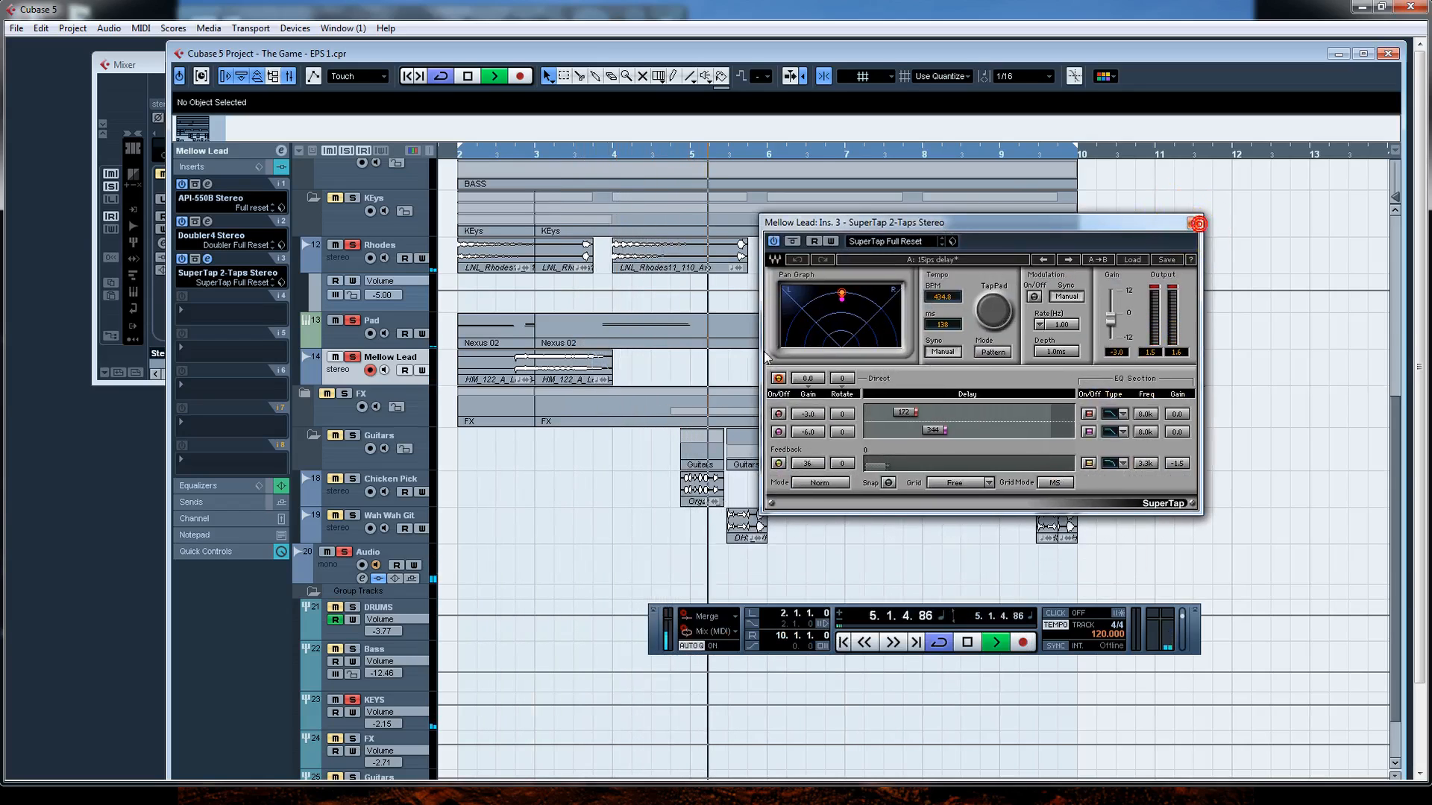
pyautogui.click(1194, 223)
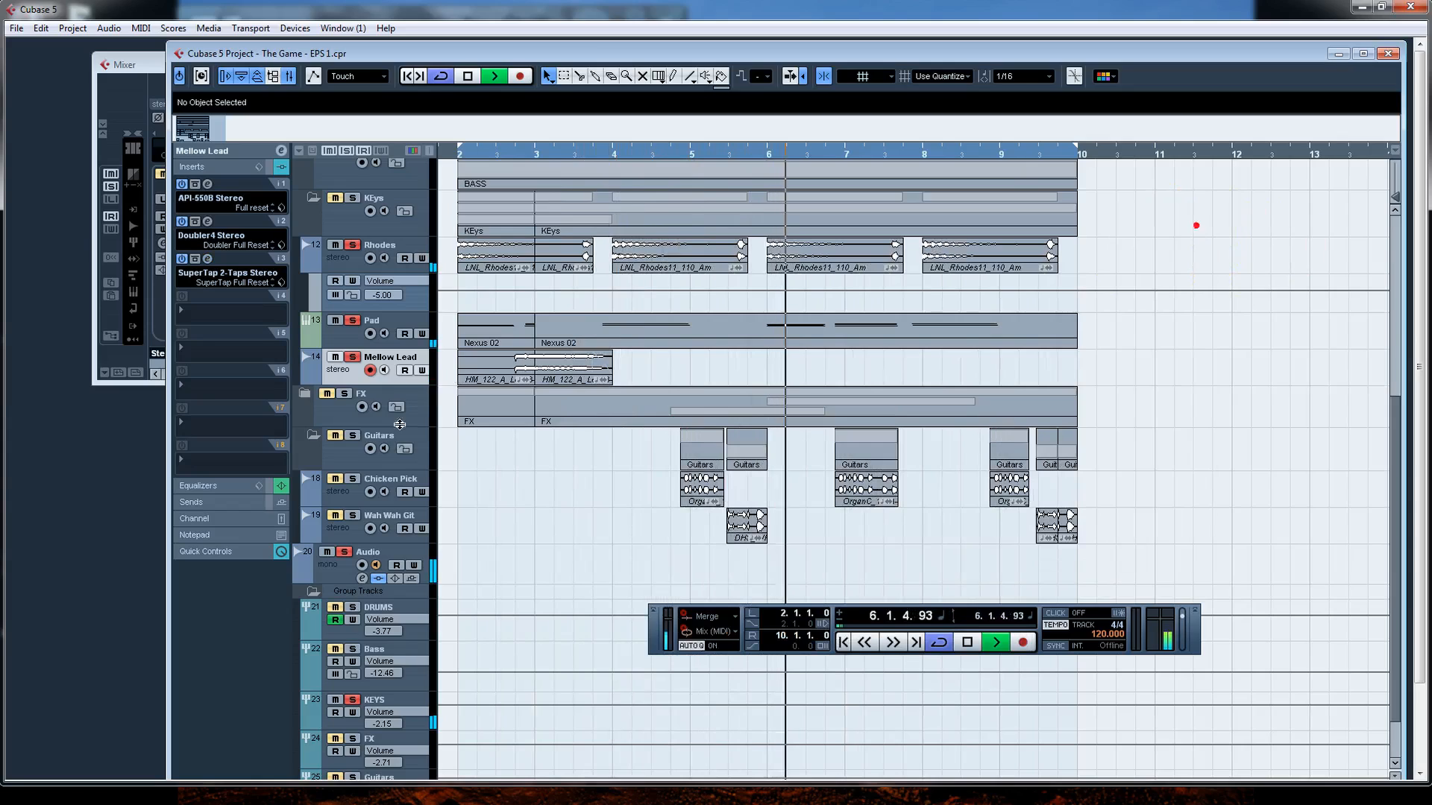
# Step: Check the inserts of the Chicken Pick and Wah Wah Git tracks and open Wah Wah Git's BBE Two Timer insert
pyautogui.click(339, 448)
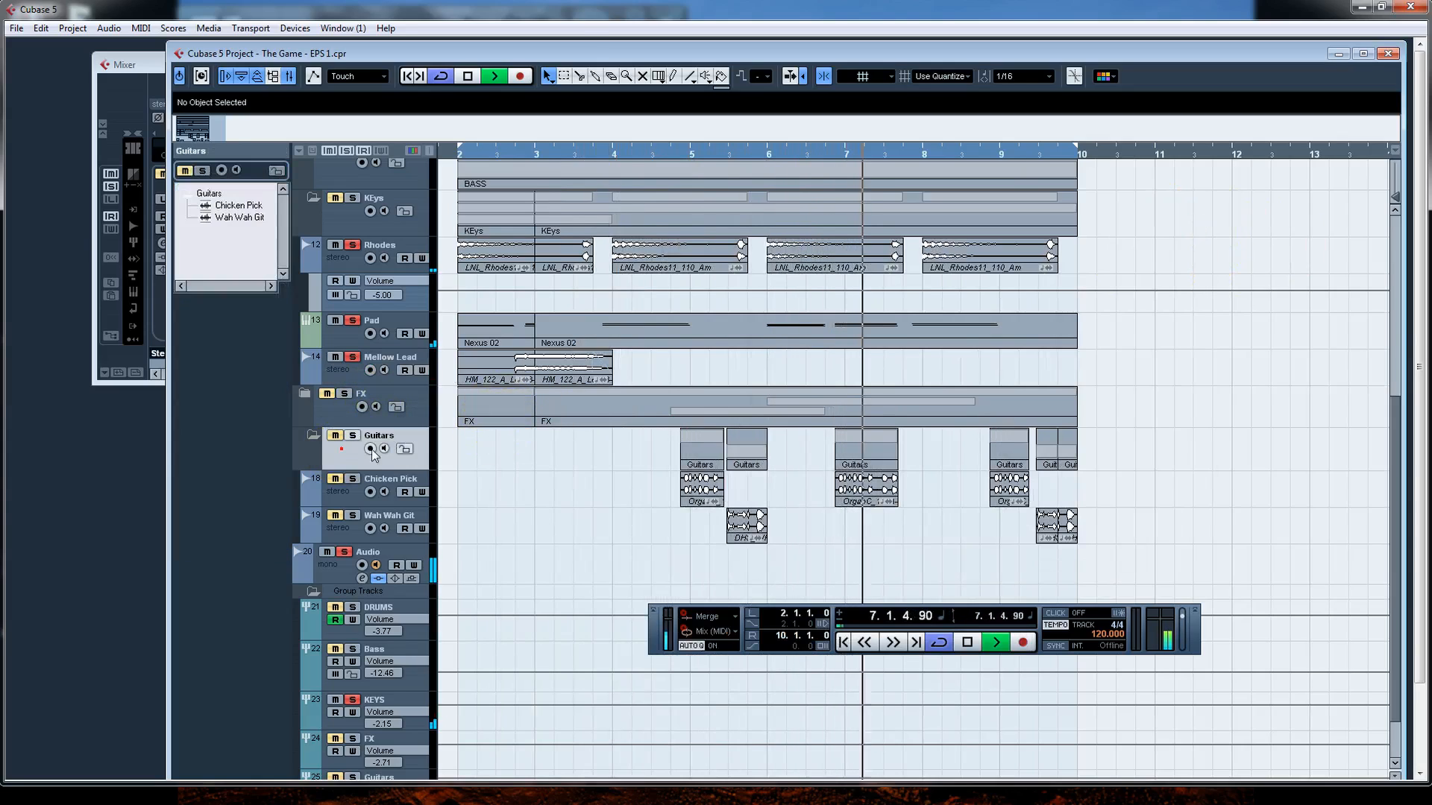
pyautogui.click(357, 486)
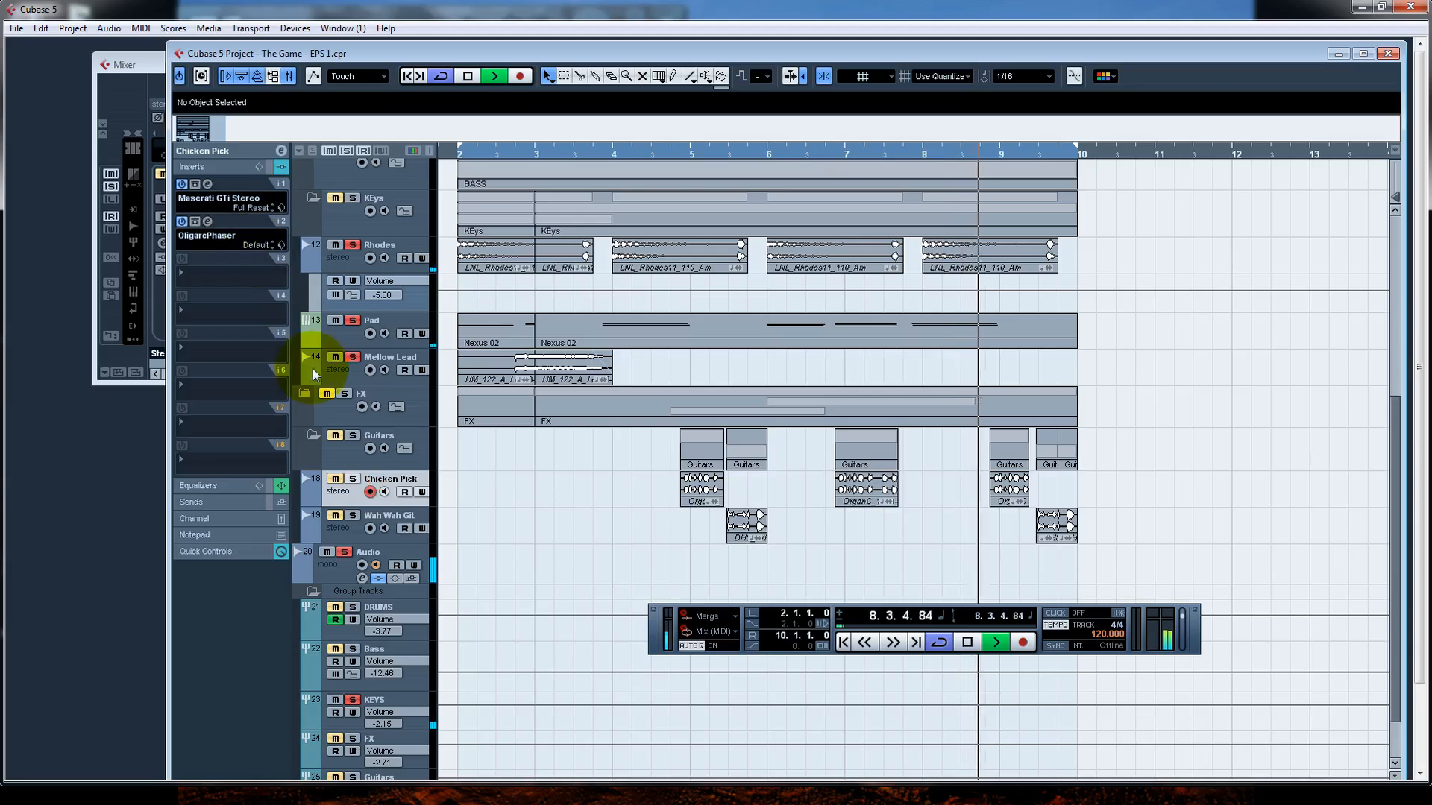
pyautogui.click(382, 519)
pyautogui.click(208, 259)
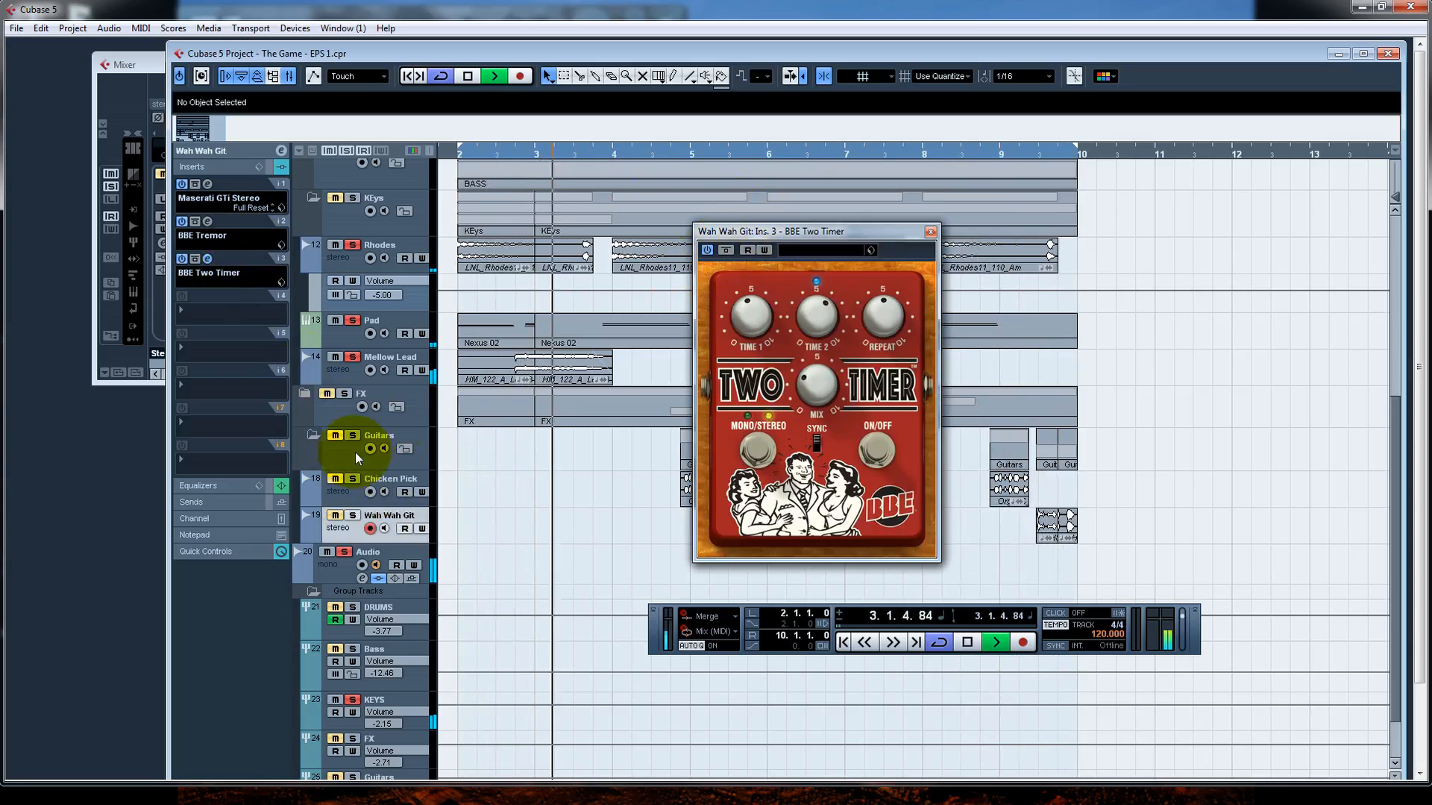
# Step: Solo the Wah Wah Git track, audition its BBE Two Timer delay, and stop playback
pyautogui.click(353, 515)
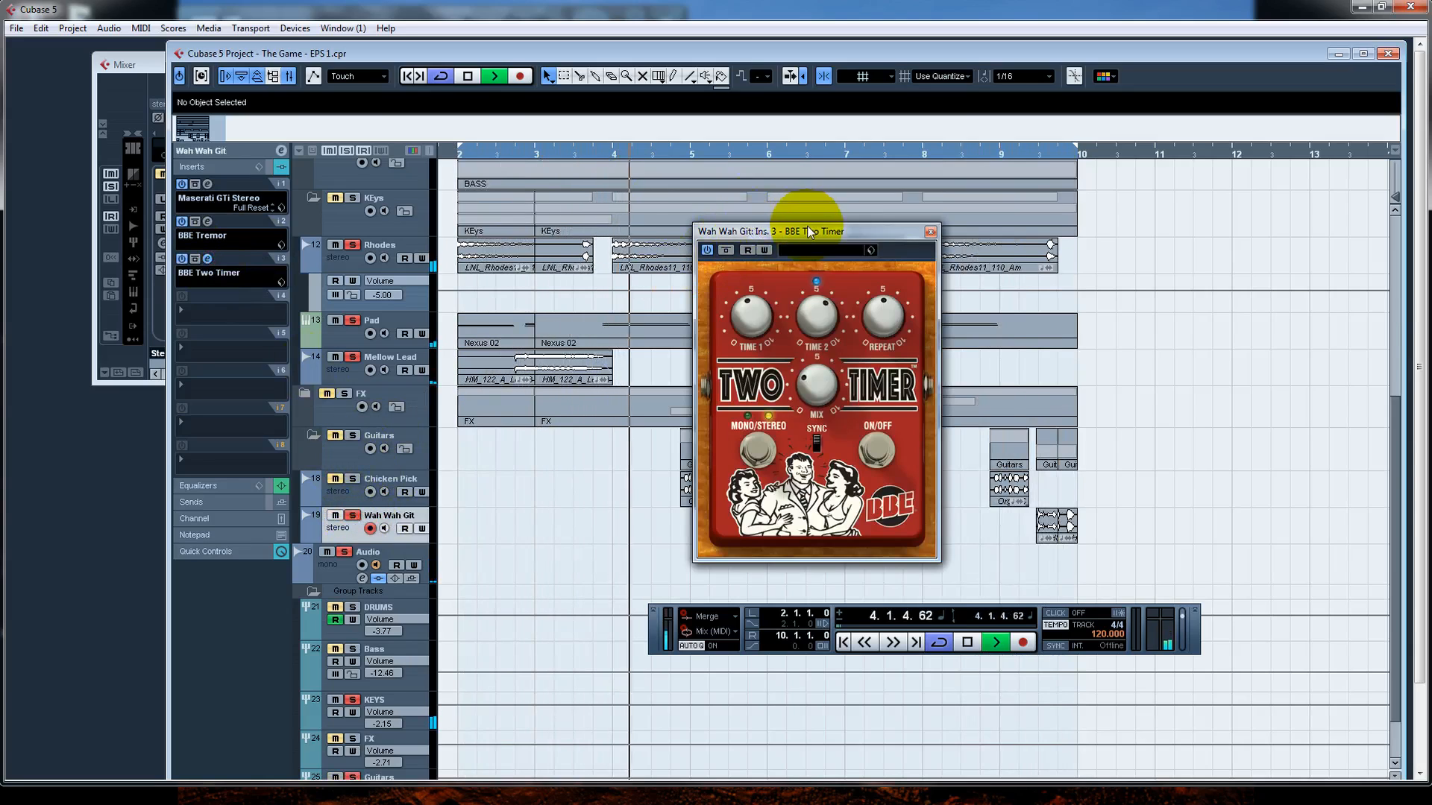
pyautogui.moveTo(809, 231); pyautogui.dragTo(685, 172)
pyautogui.click(685, 171)
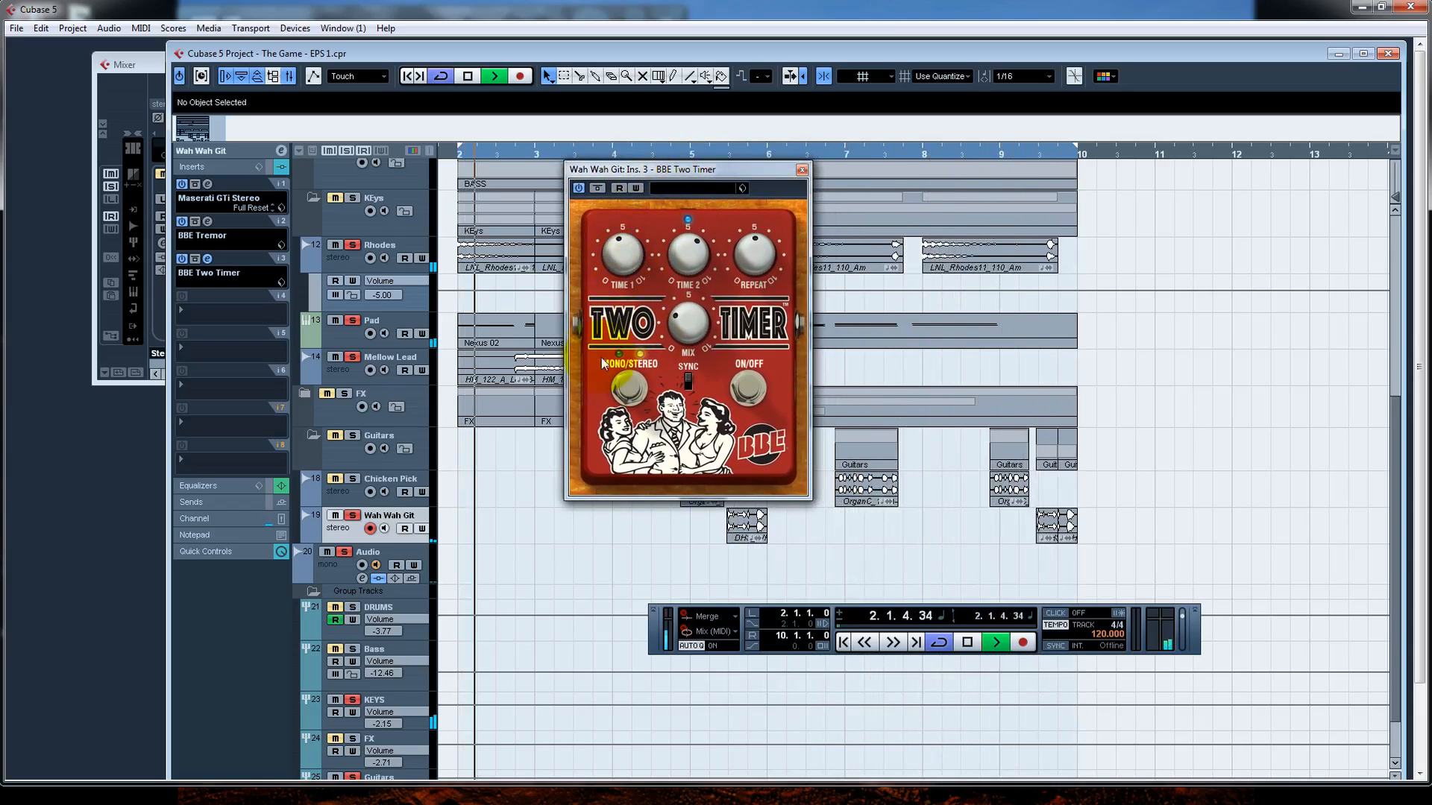
pyautogui.press('space')
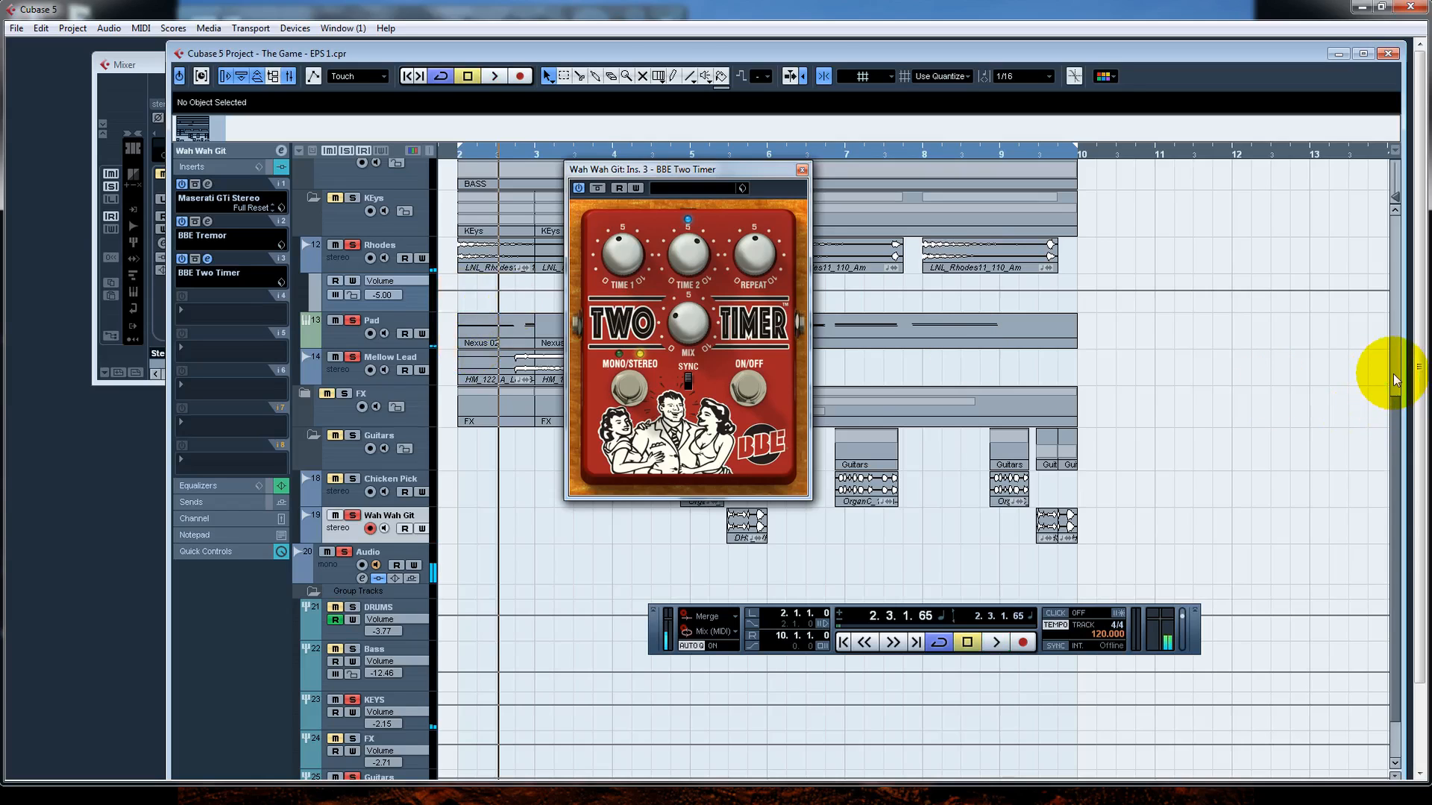
pyautogui.click(1394, 374)
pyautogui.moveTo(1393, 376); pyautogui.dragTo(1392, 415)
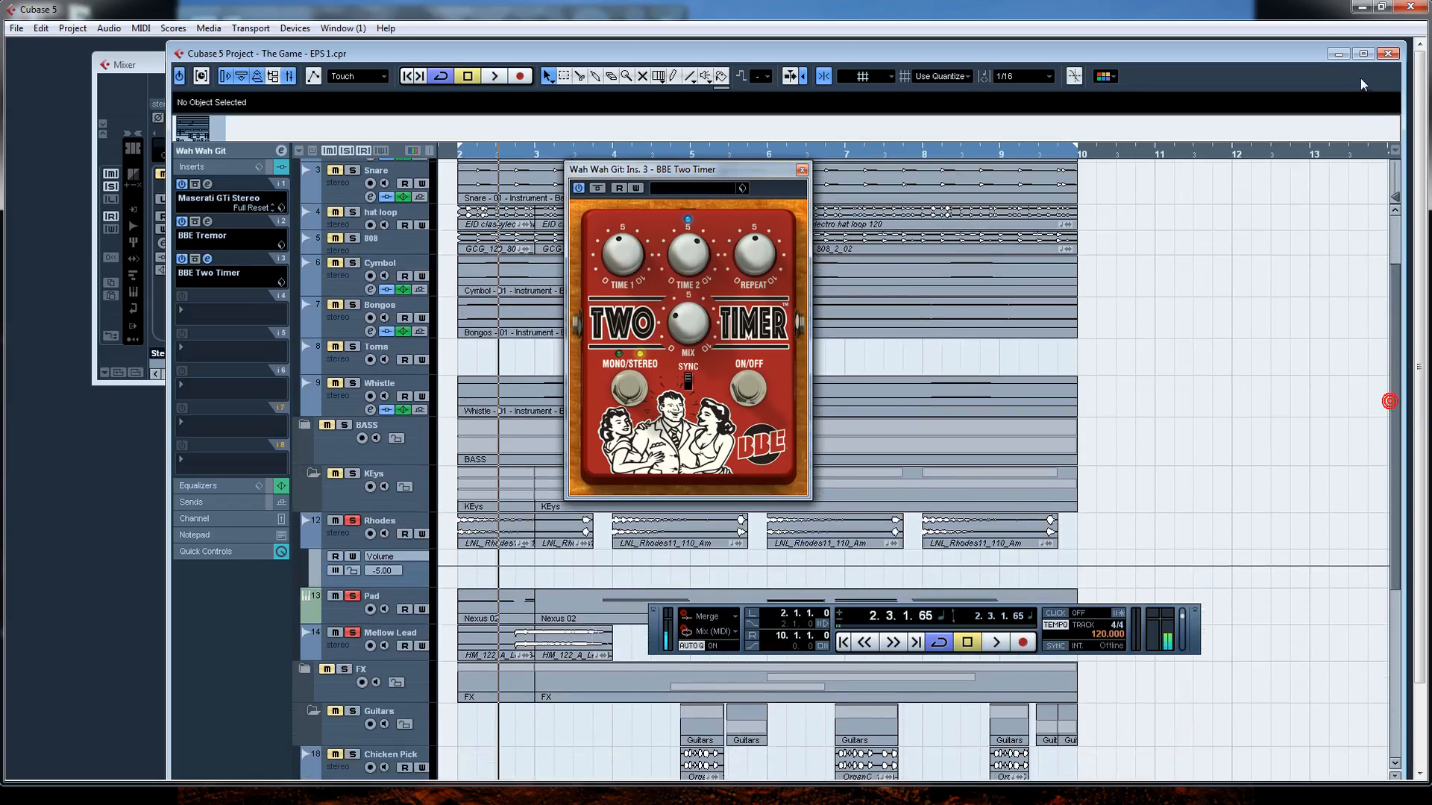
# Step: Maximize the project window and close the Wah Wah Git track's BBE Two Timer plug-in window
pyautogui.click(1363, 54)
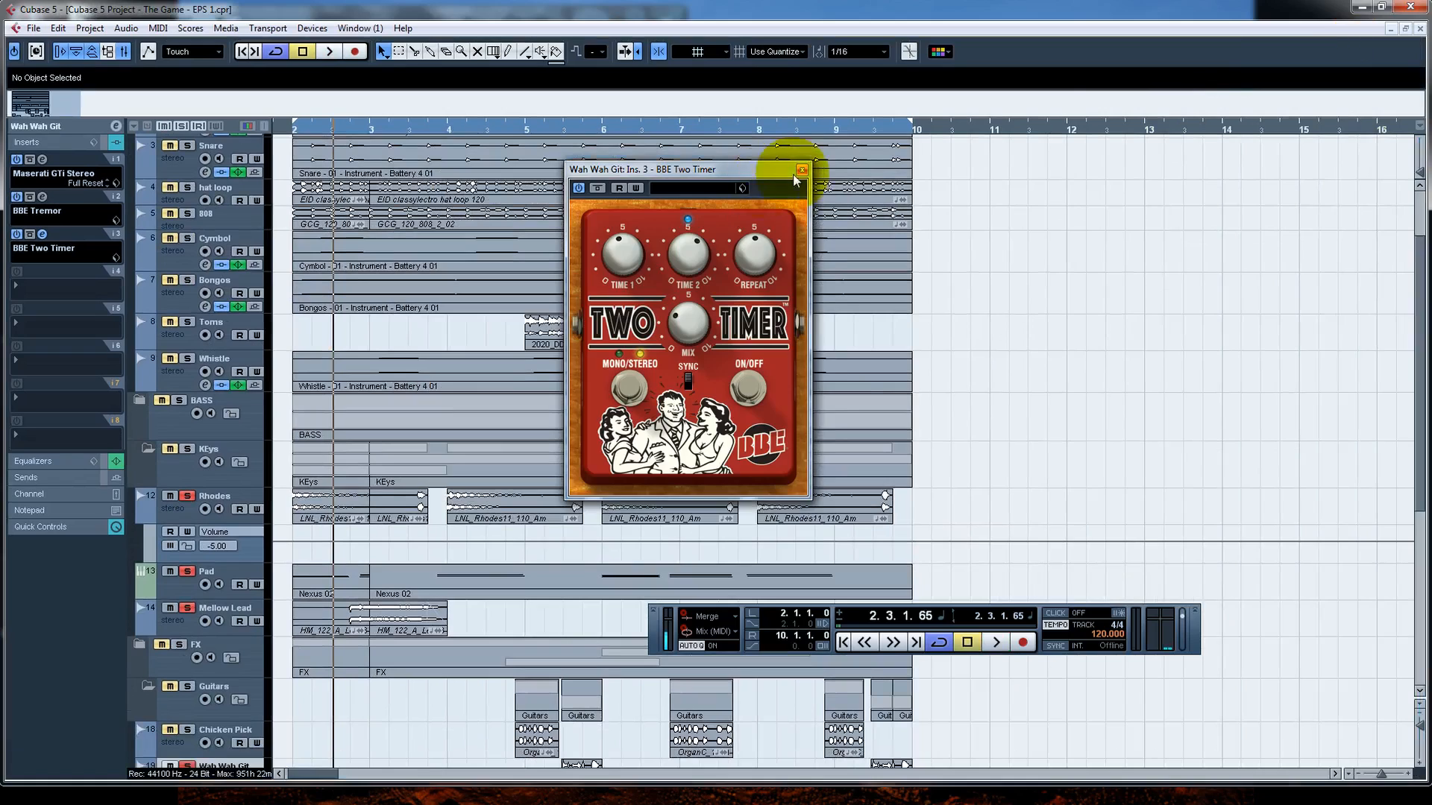
pyautogui.click(802, 170)
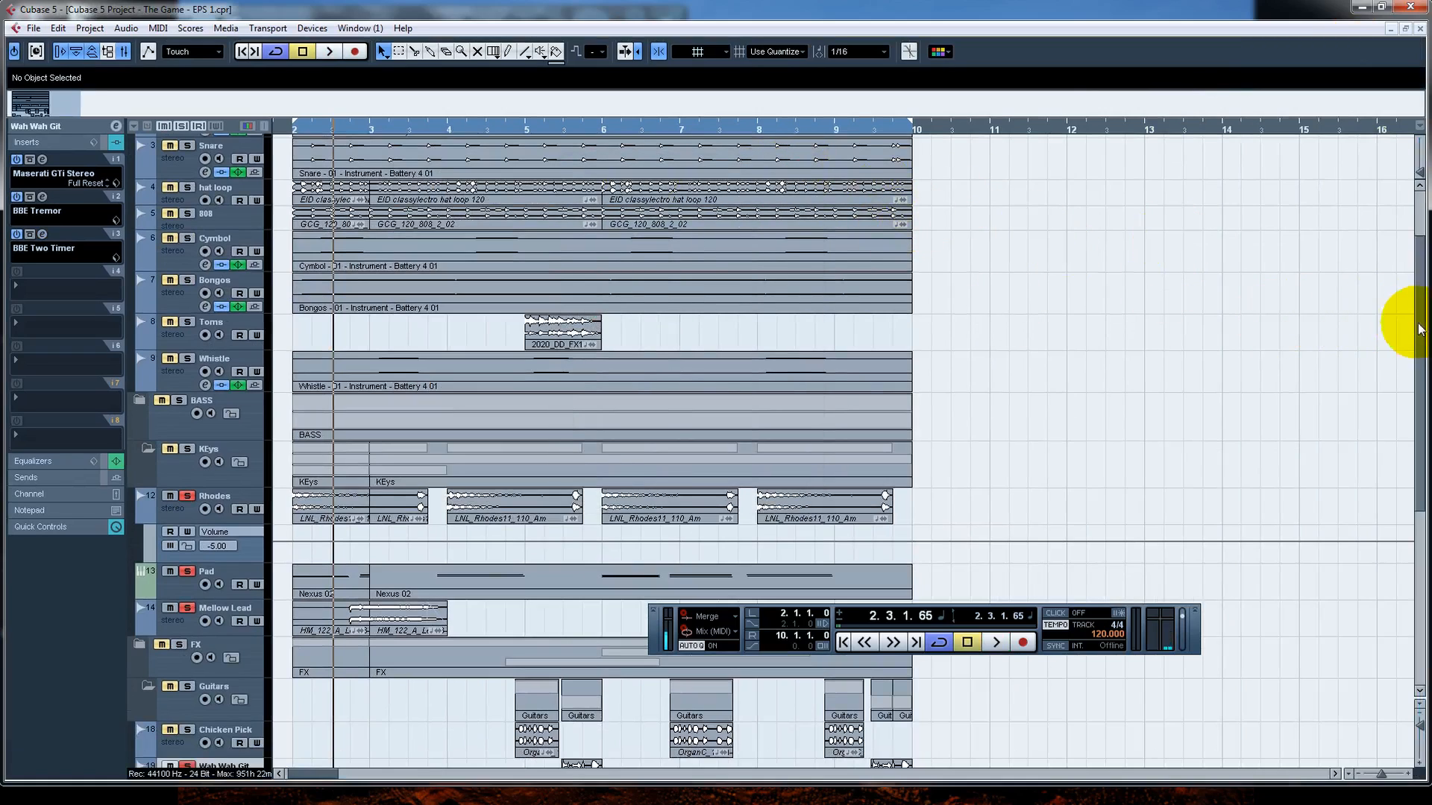
# Step: Collapse the Guitars and KEys folders and hide the Rhodes track's volume automation lane
pyautogui.moveTo(1420, 323); pyautogui.dragTo(1420, 534)
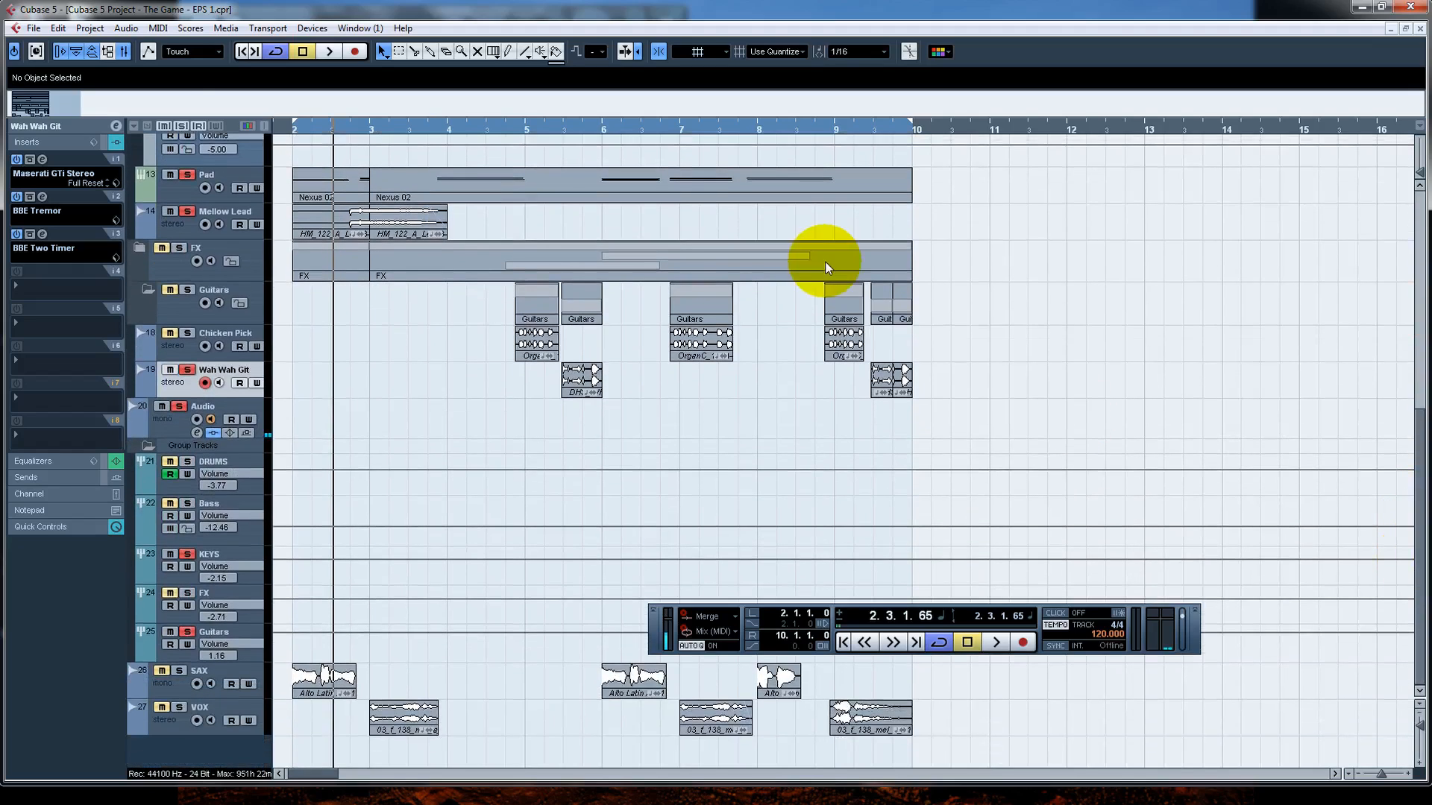
pyautogui.click(148, 291)
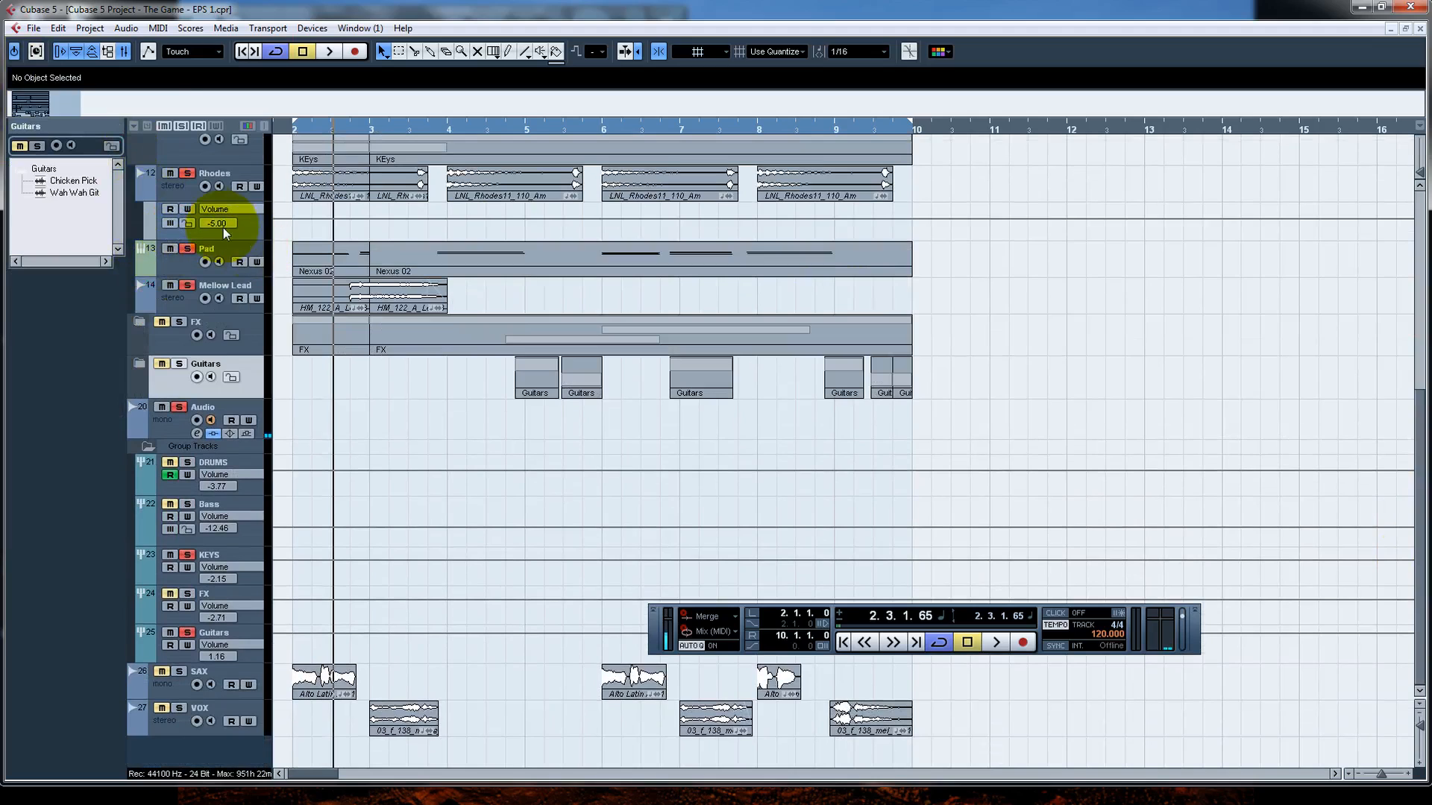
pyautogui.click(142, 195)
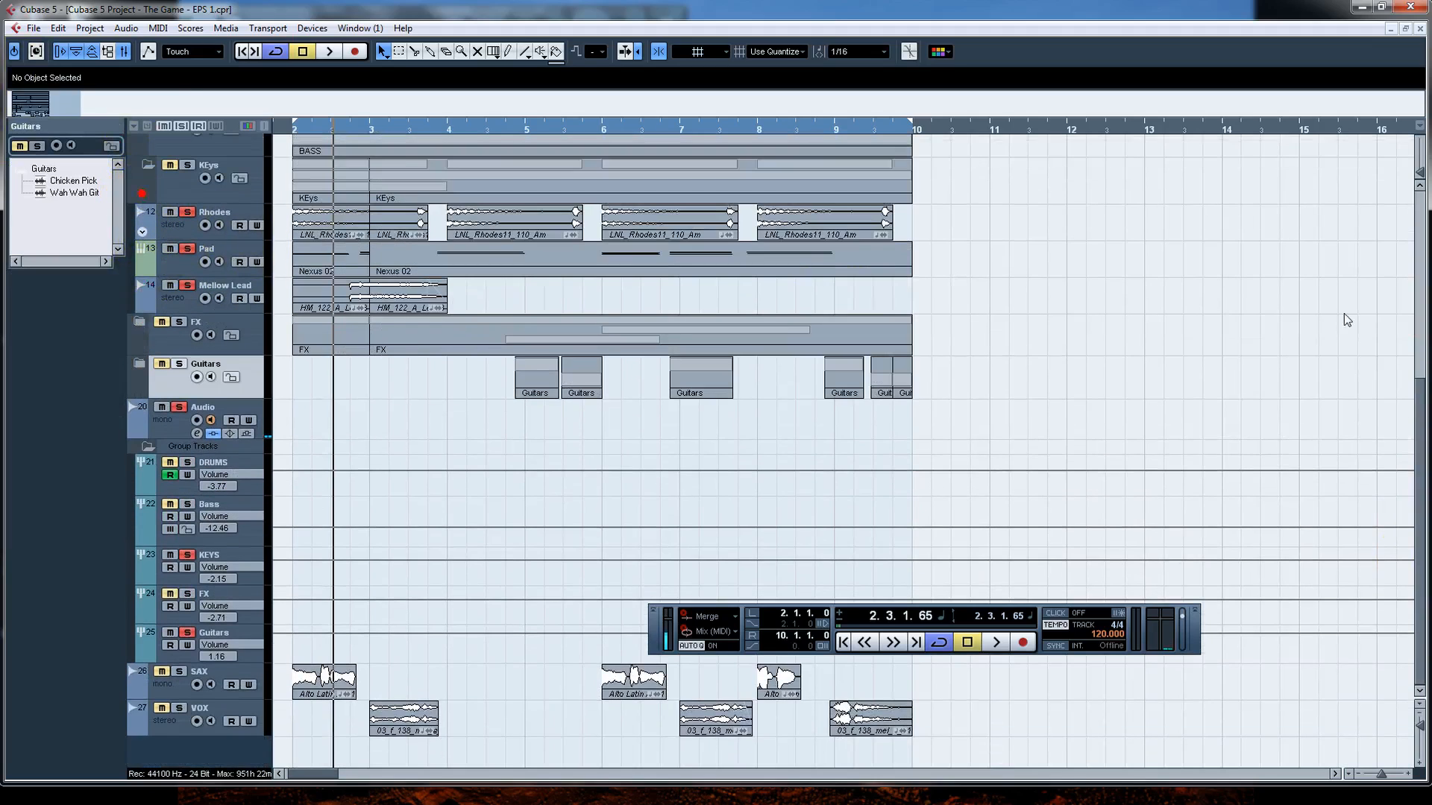
pyautogui.moveTo(1417, 405); pyautogui.dragTo(1417, 396)
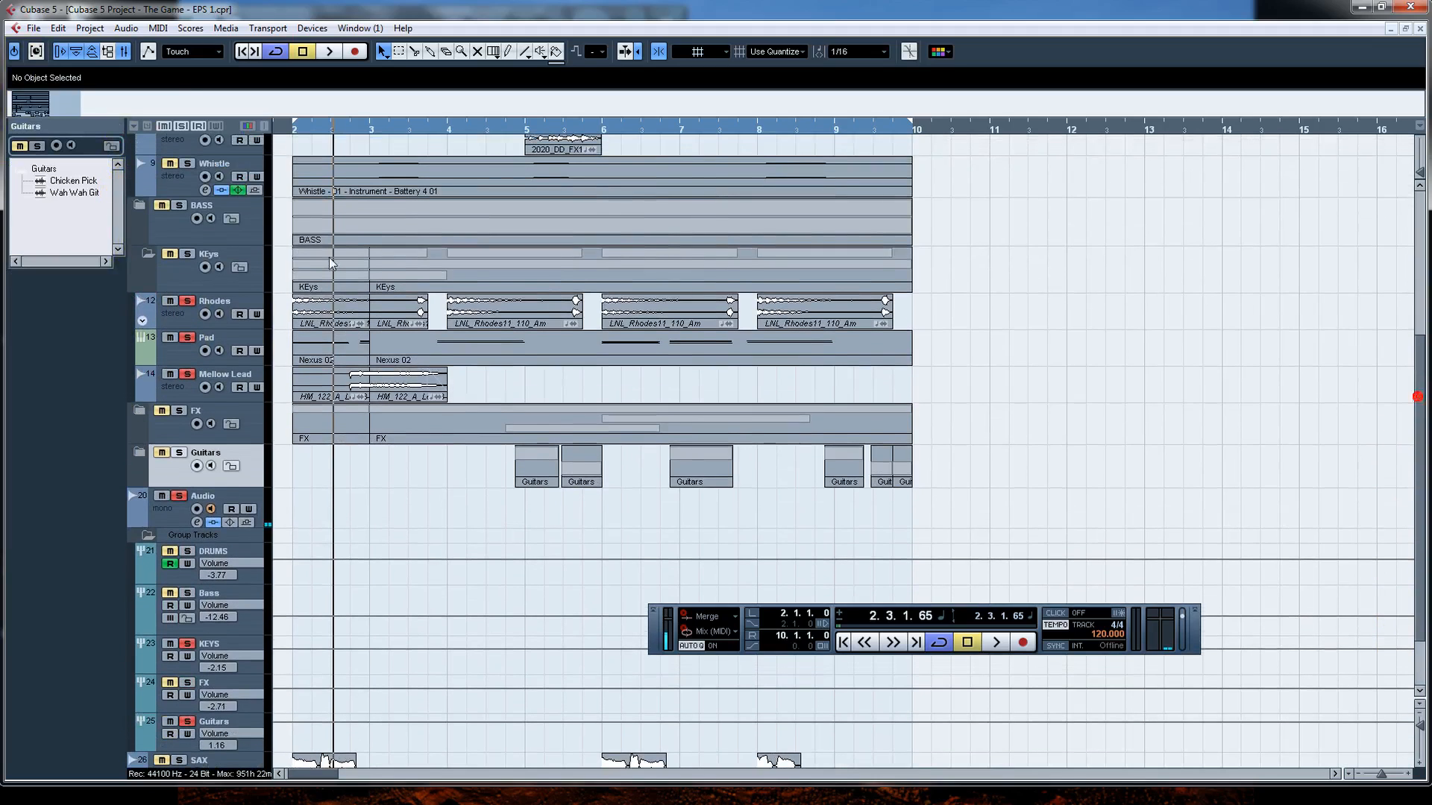
pyautogui.click(143, 257)
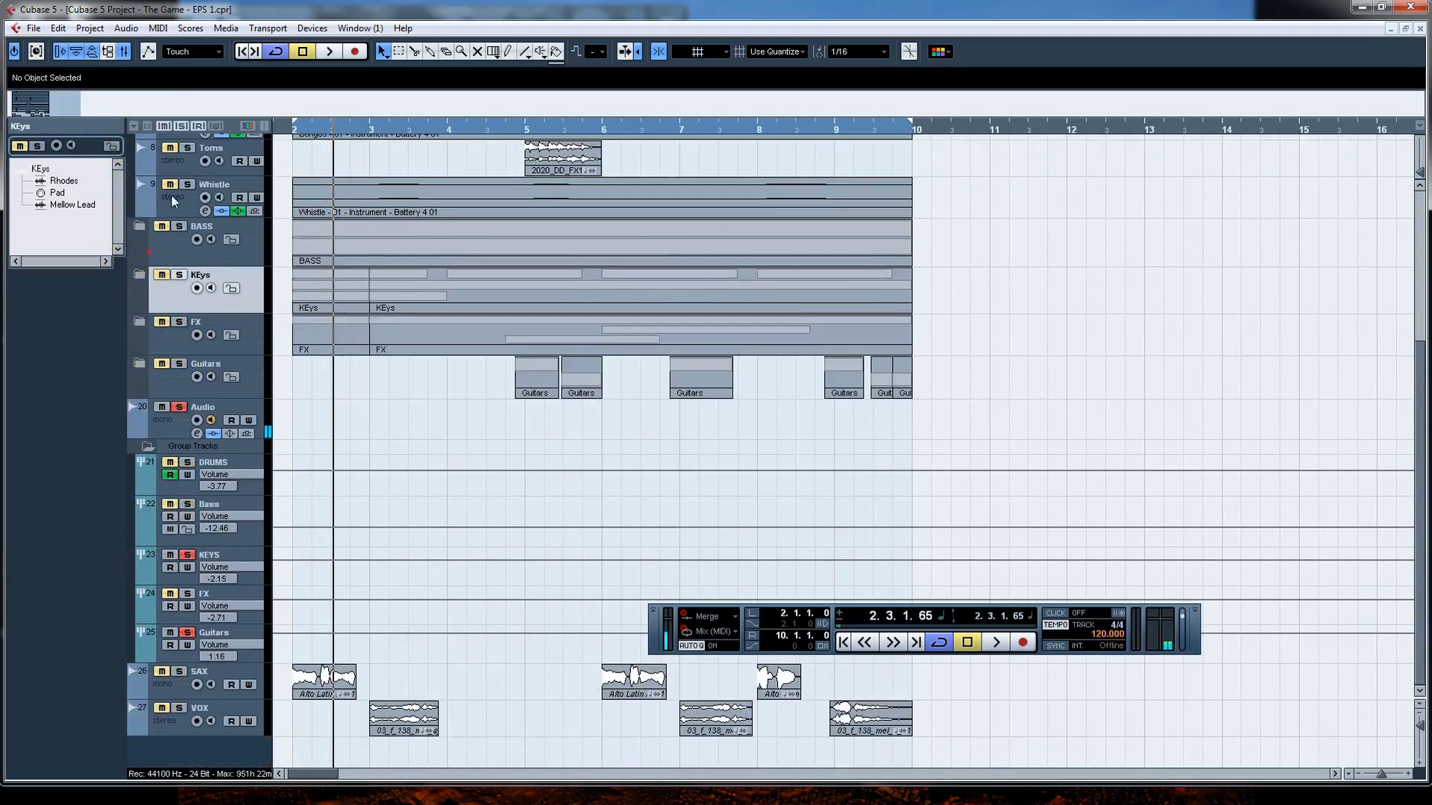
# Step: Open the DRUMS group's RVerb Stereo insert and move its window clear of the track list
pyautogui.click(159, 475)
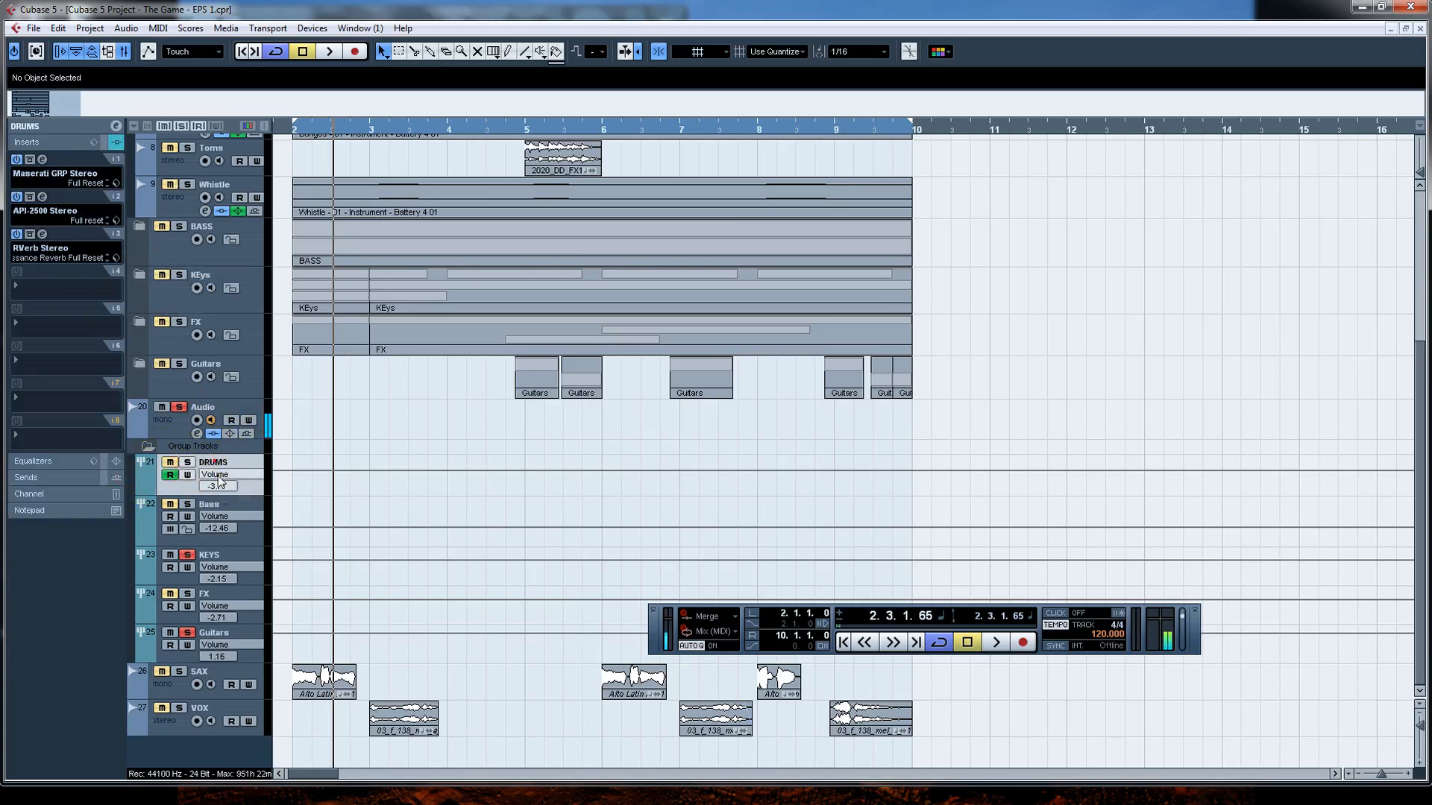
pyautogui.click(42, 231)
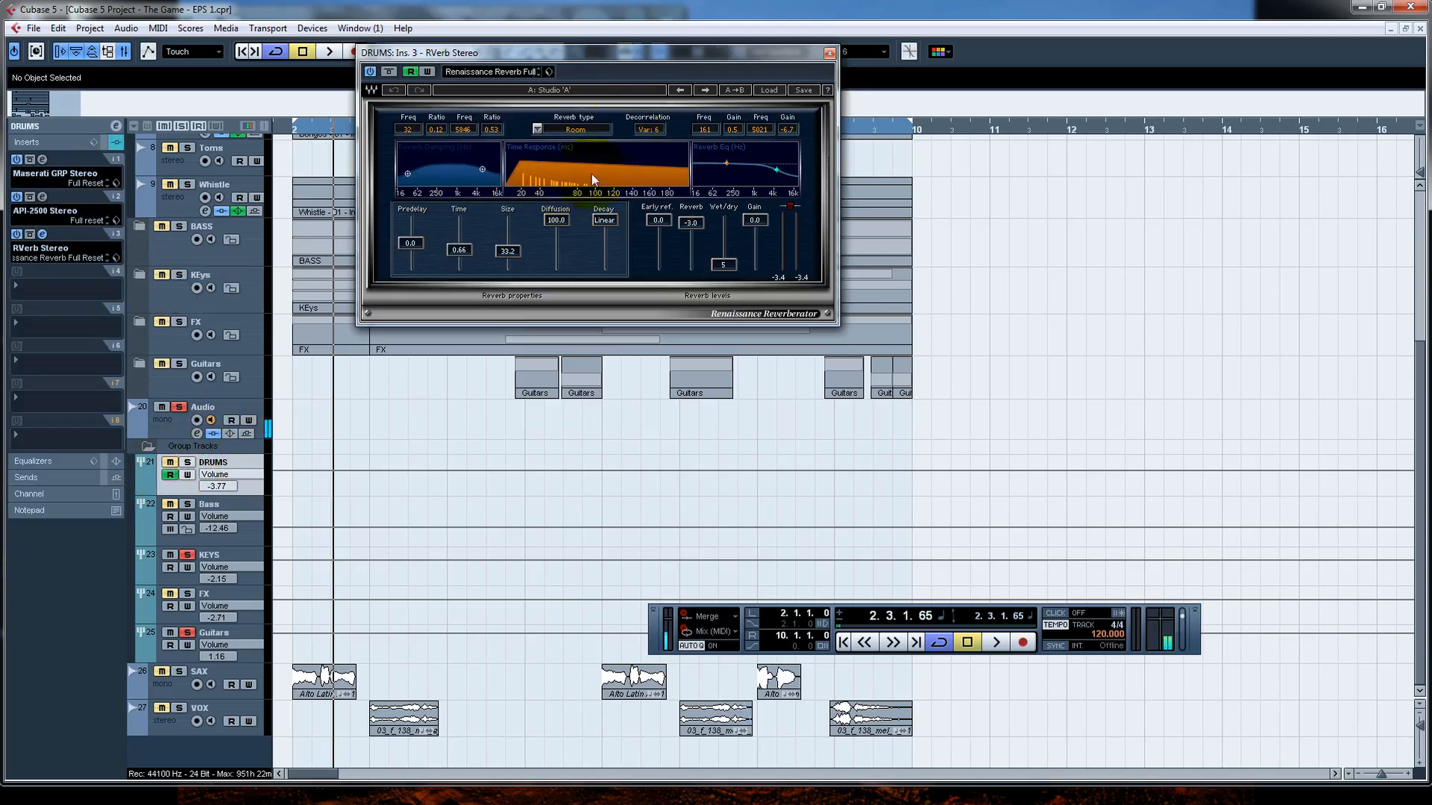
pyautogui.moveTo(651, 56); pyautogui.dragTo(898, 154)
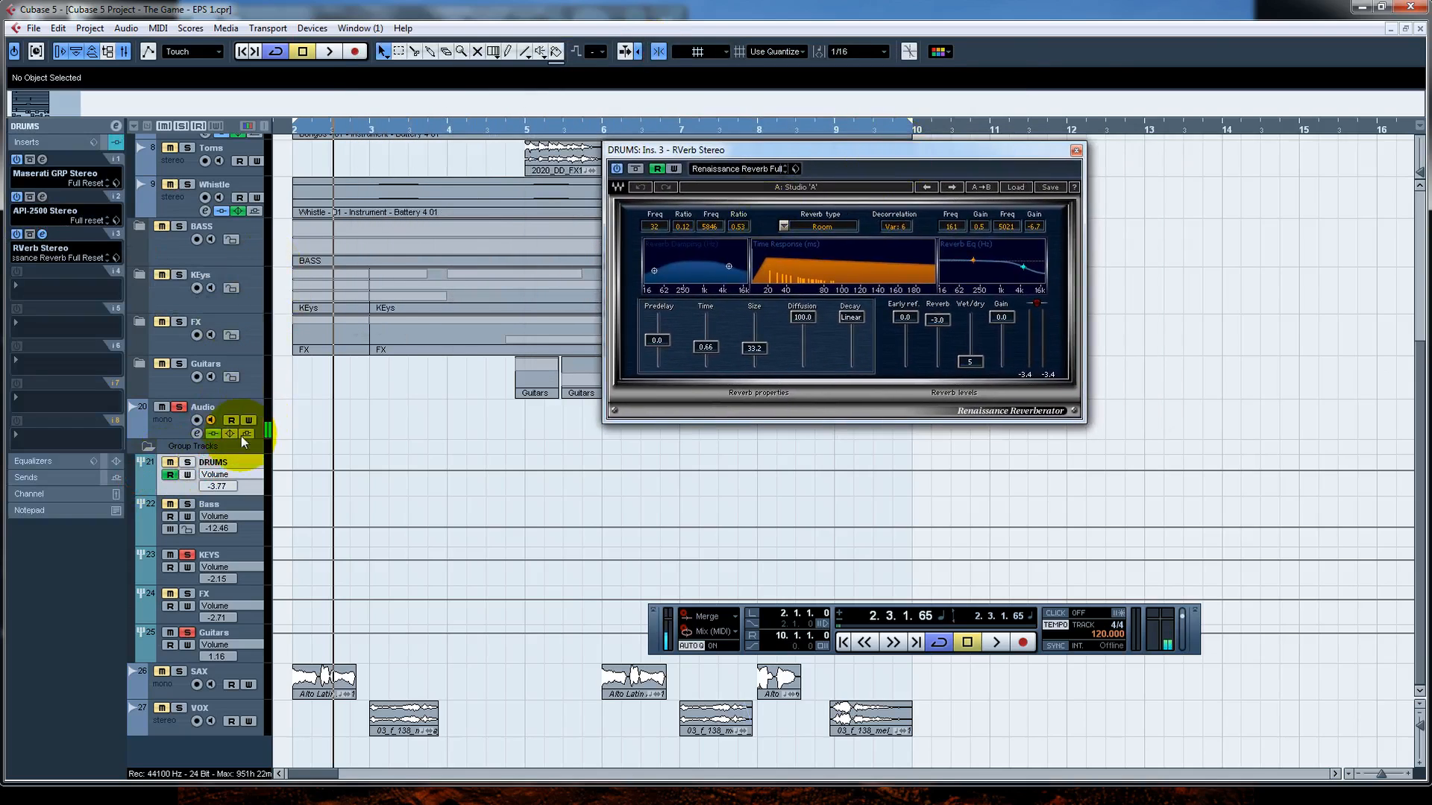
# Step: Solo the DRUMS group, unsolo the KEYS and Guitars groups, and compare the RVerb bypassed and active during playback
pyautogui.click(188, 464)
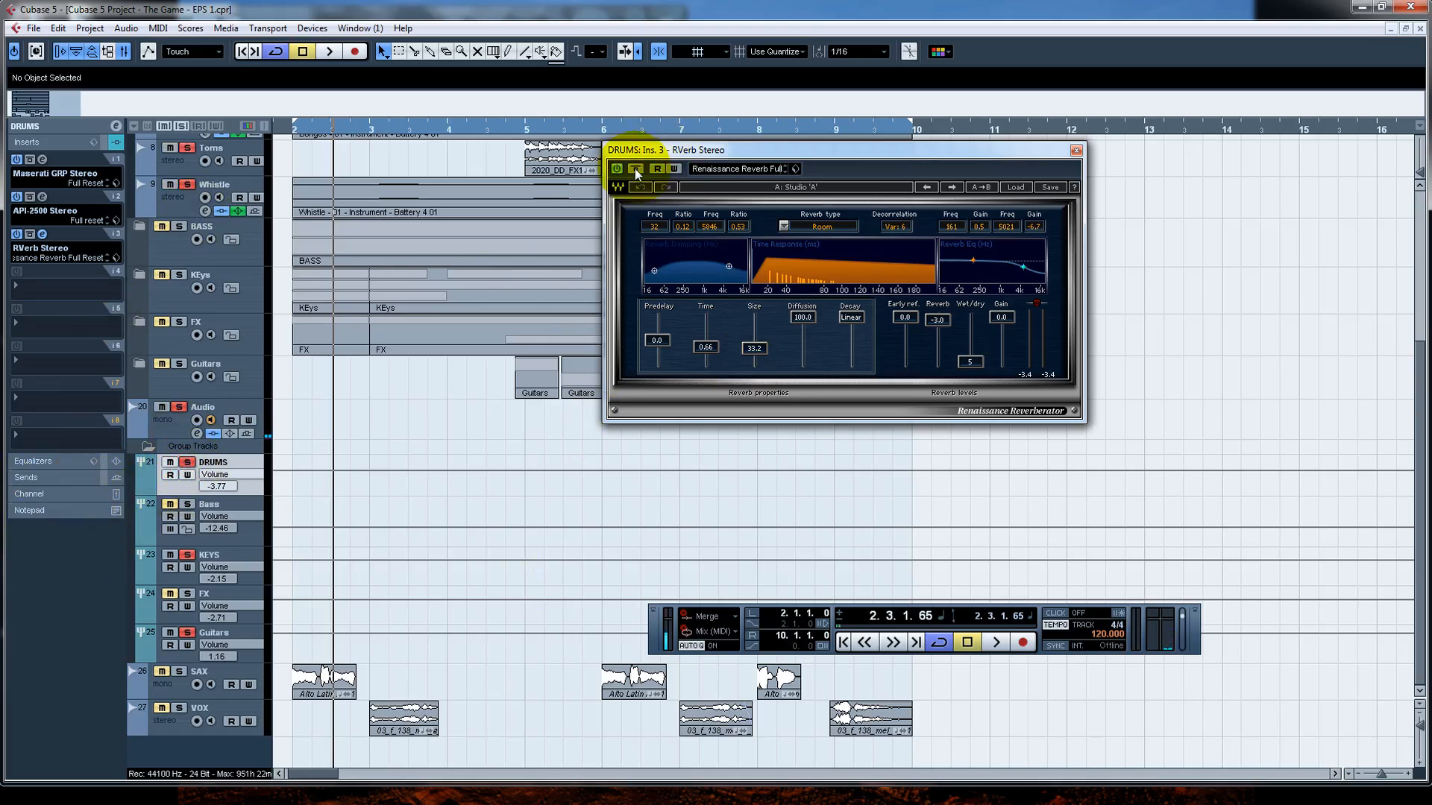
pyautogui.press('space')
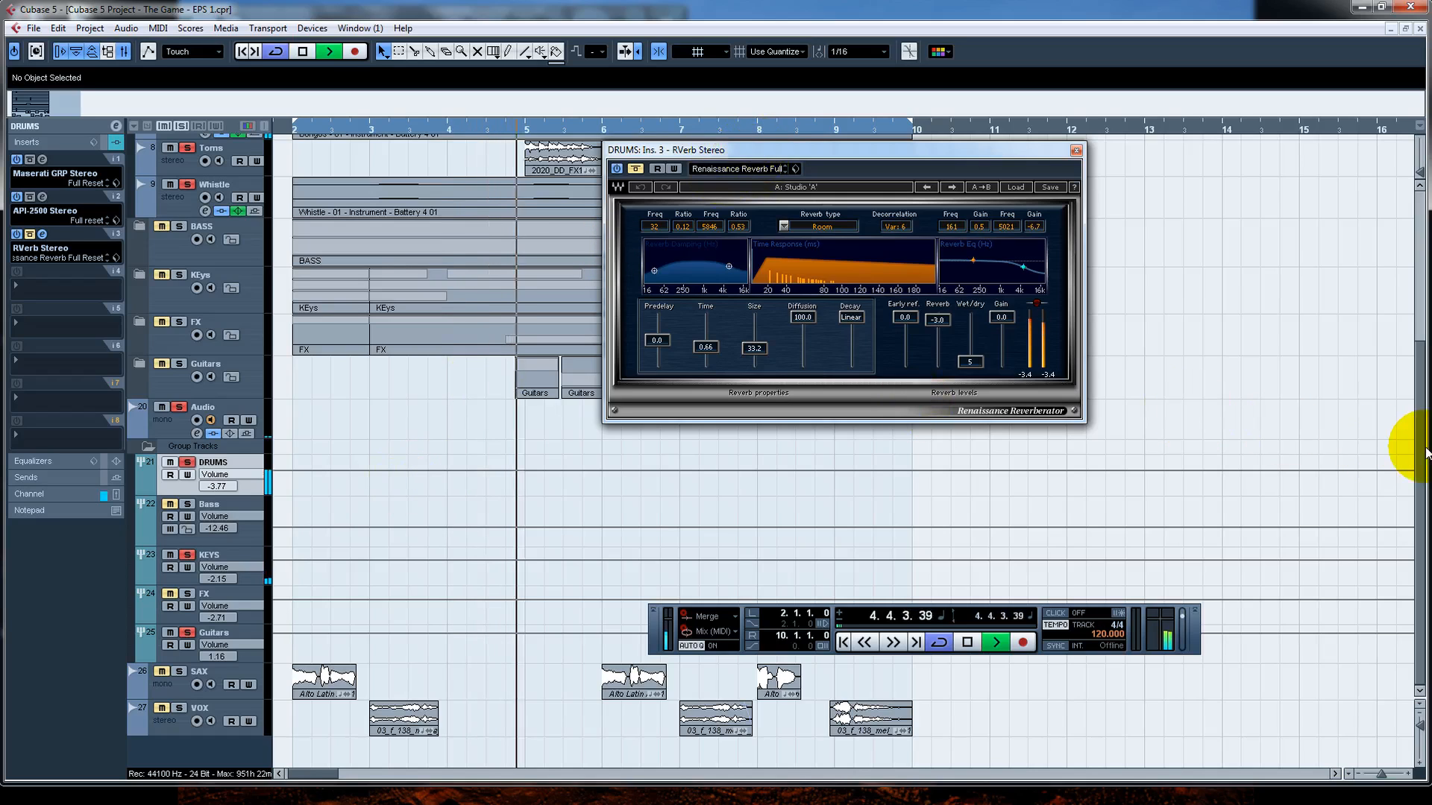
pyautogui.moveTo(1421, 443)
pyautogui.mouseDown()
pyautogui.moveTo(1412, 366)
pyautogui.moveTo(1411, 448)
pyautogui.mouseUp()
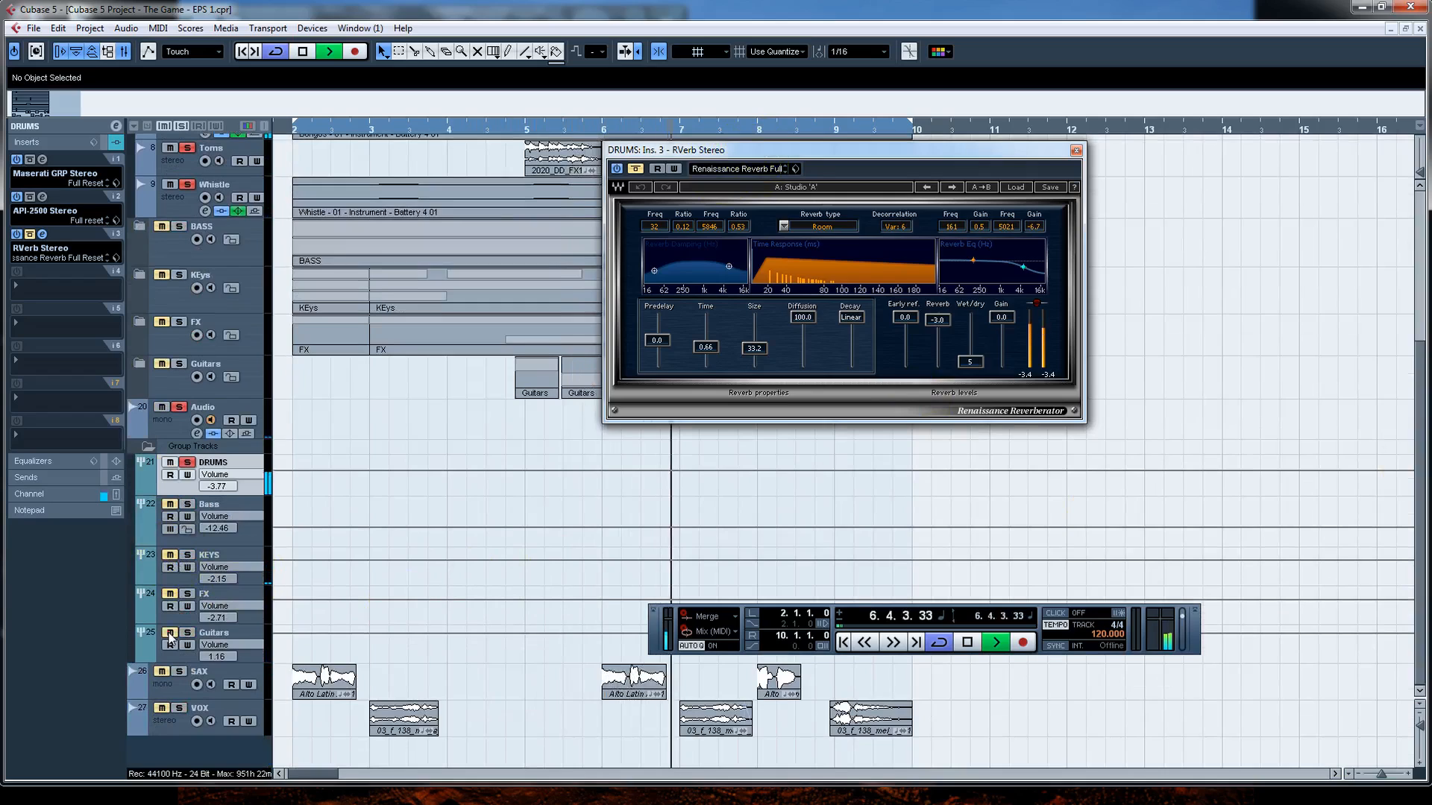
pyautogui.moveTo(812, 155); pyautogui.dragTo(833, 144)
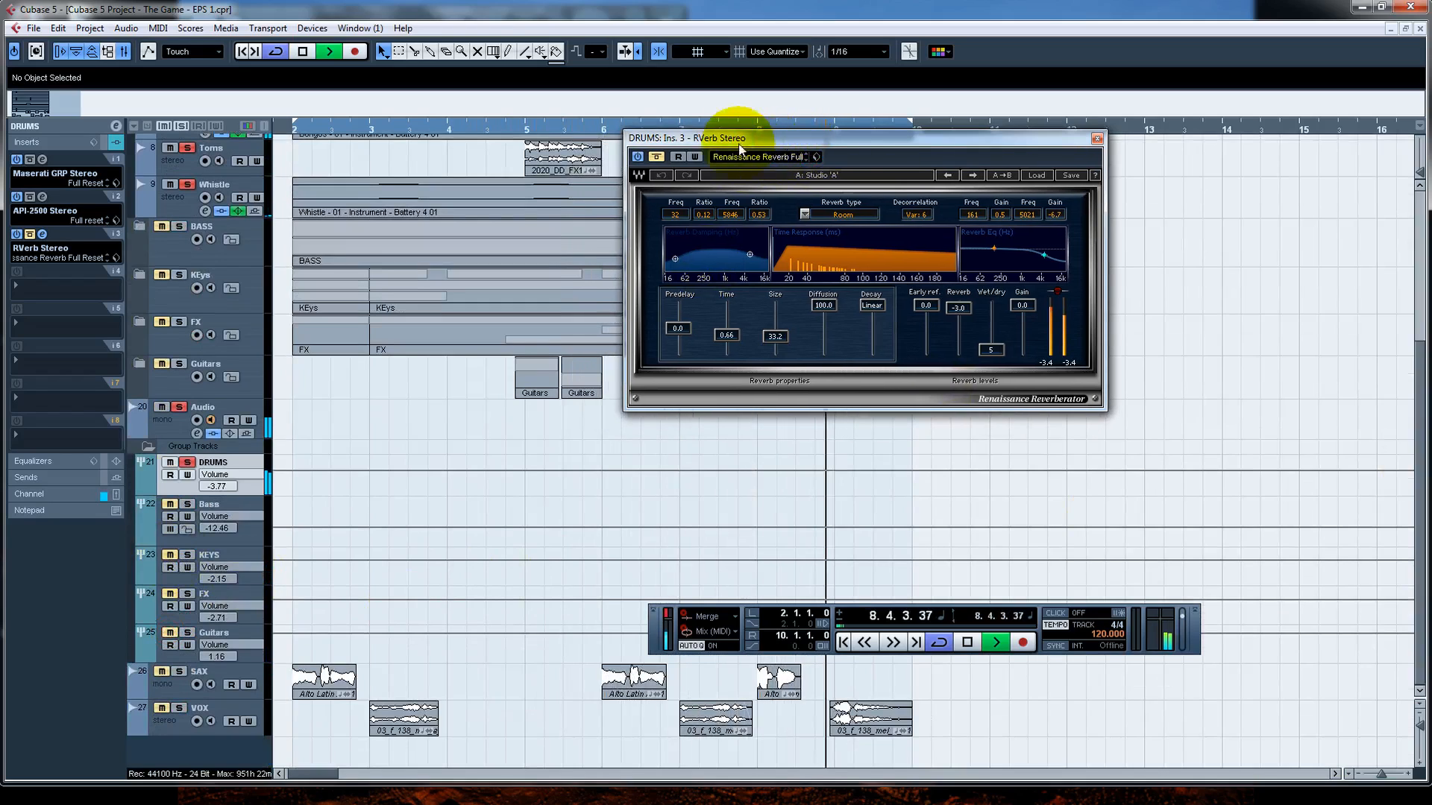
pyautogui.click(655, 160)
pyautogui.click(655, 160)
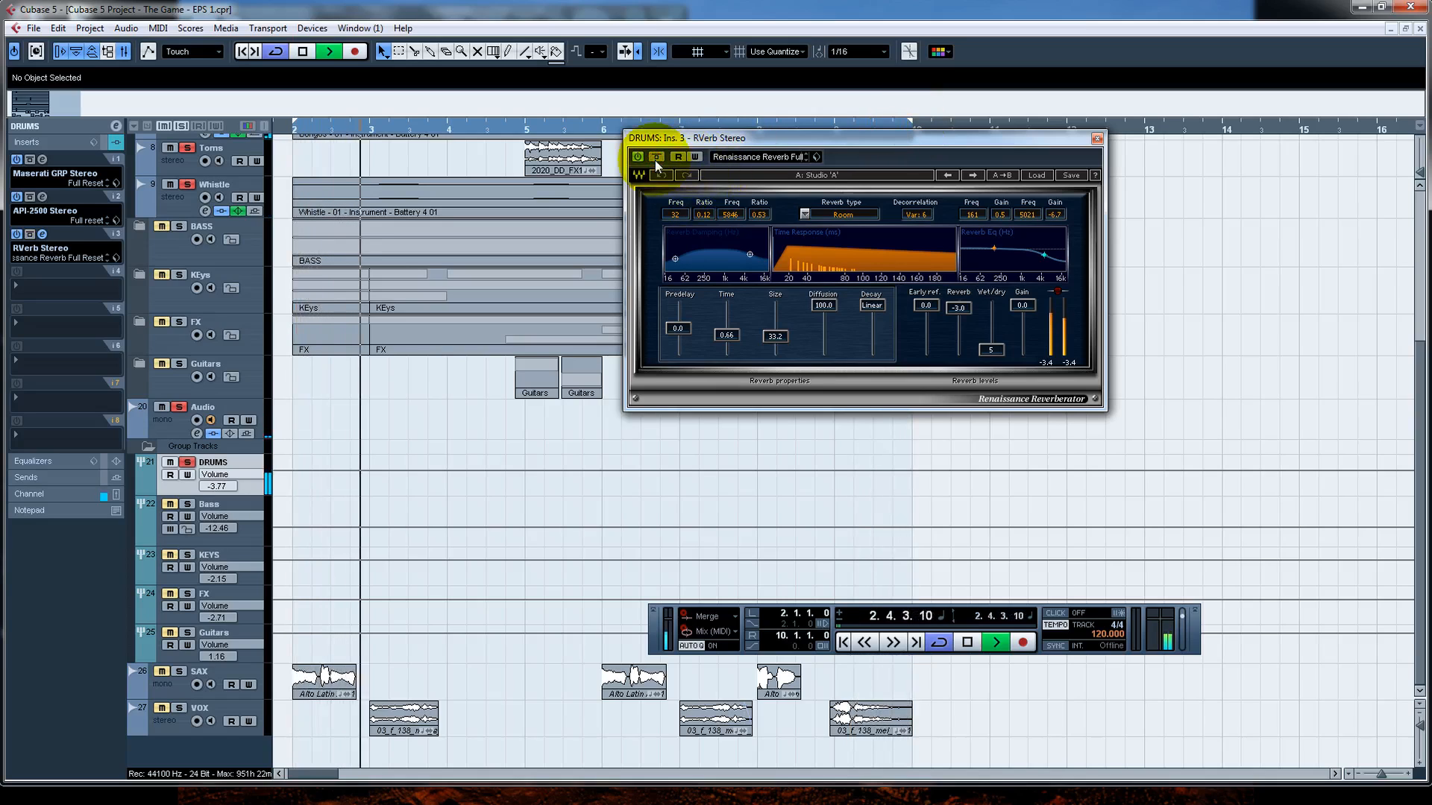
# Step: Audition a higher wet/dry setting on the DRUMS reverb, return it to 5, and close the RVerb window
pyautogui.click(996, 347)
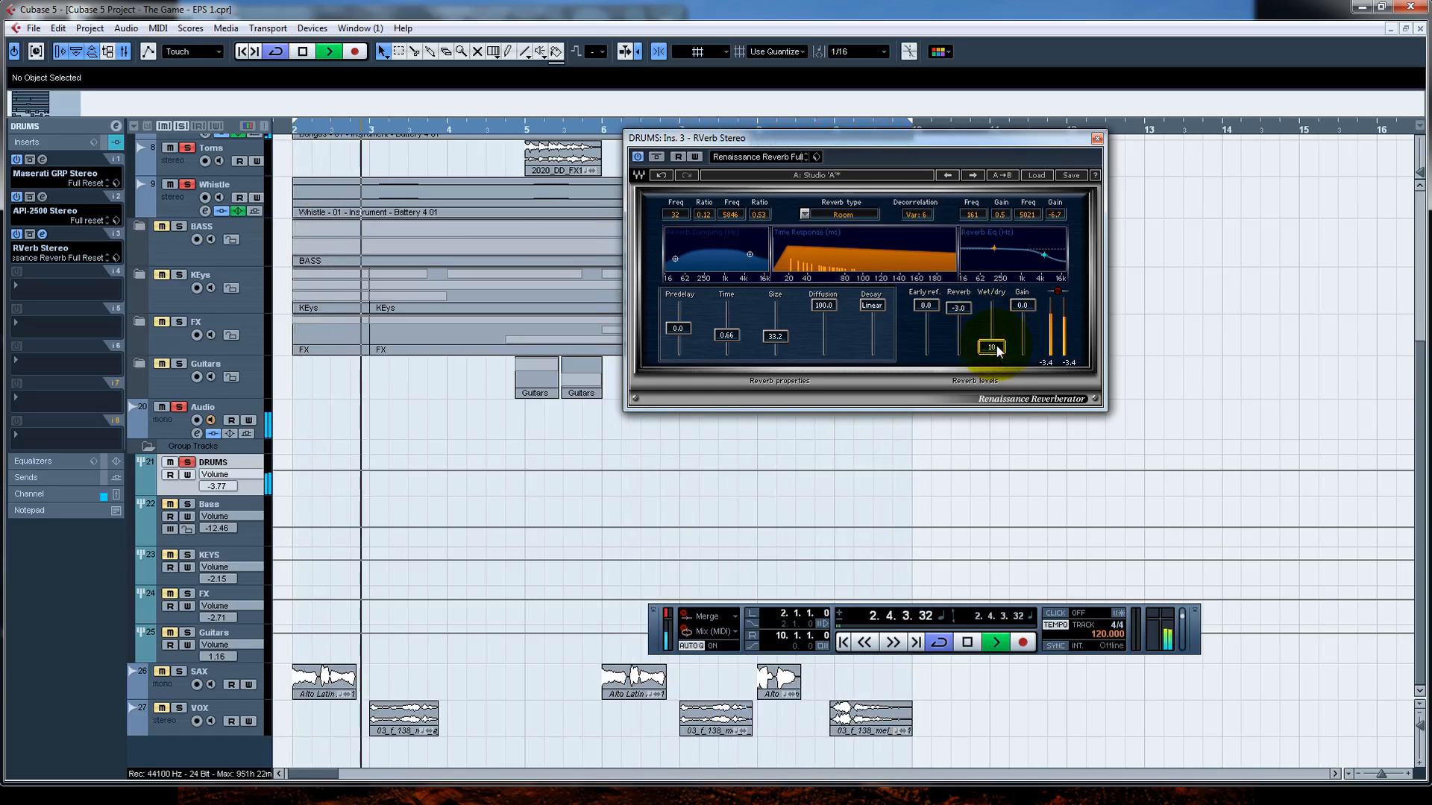
pyautogui.moveTo(996, 348); pyautogui.dragTo(997, 316)
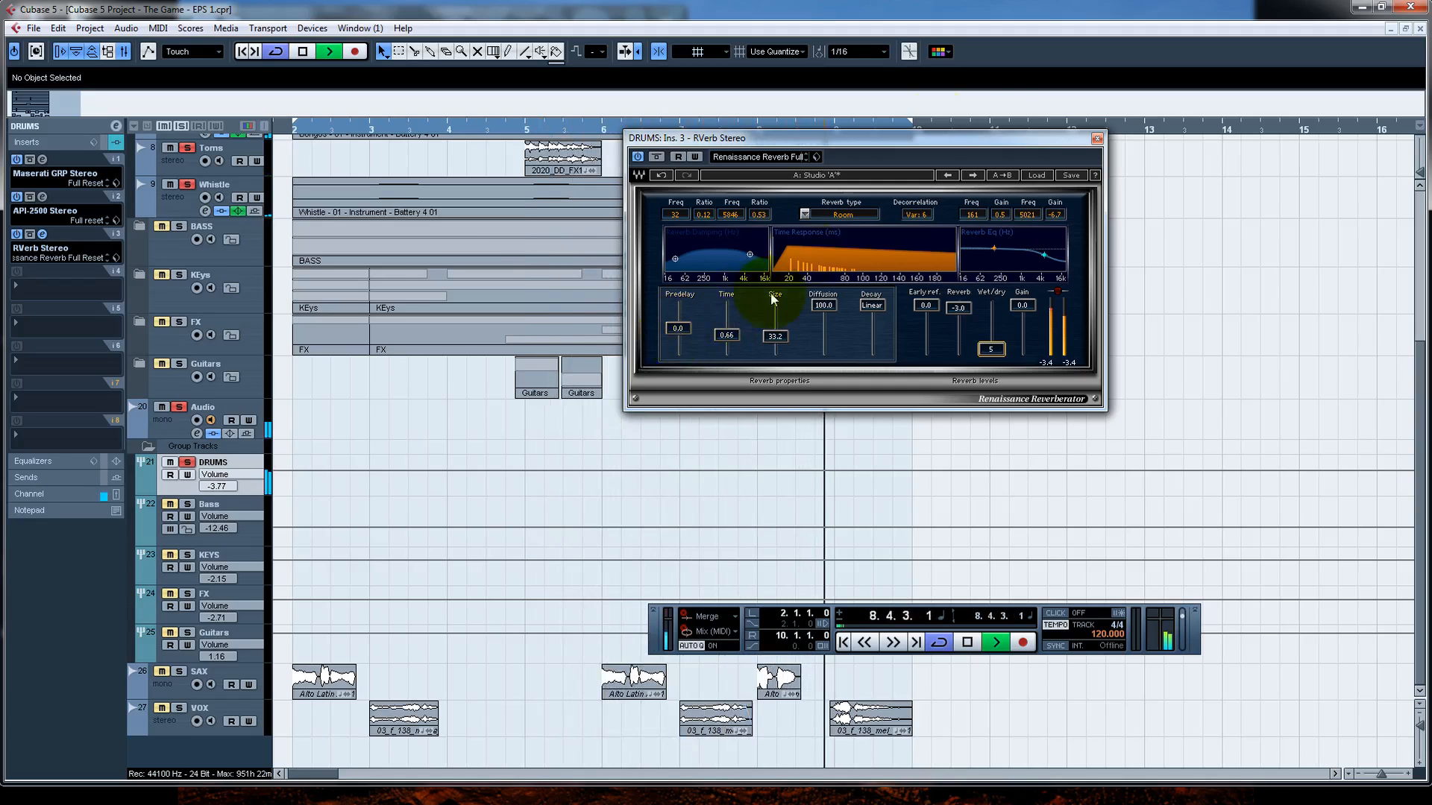
pyautogui.click(1097, 142)
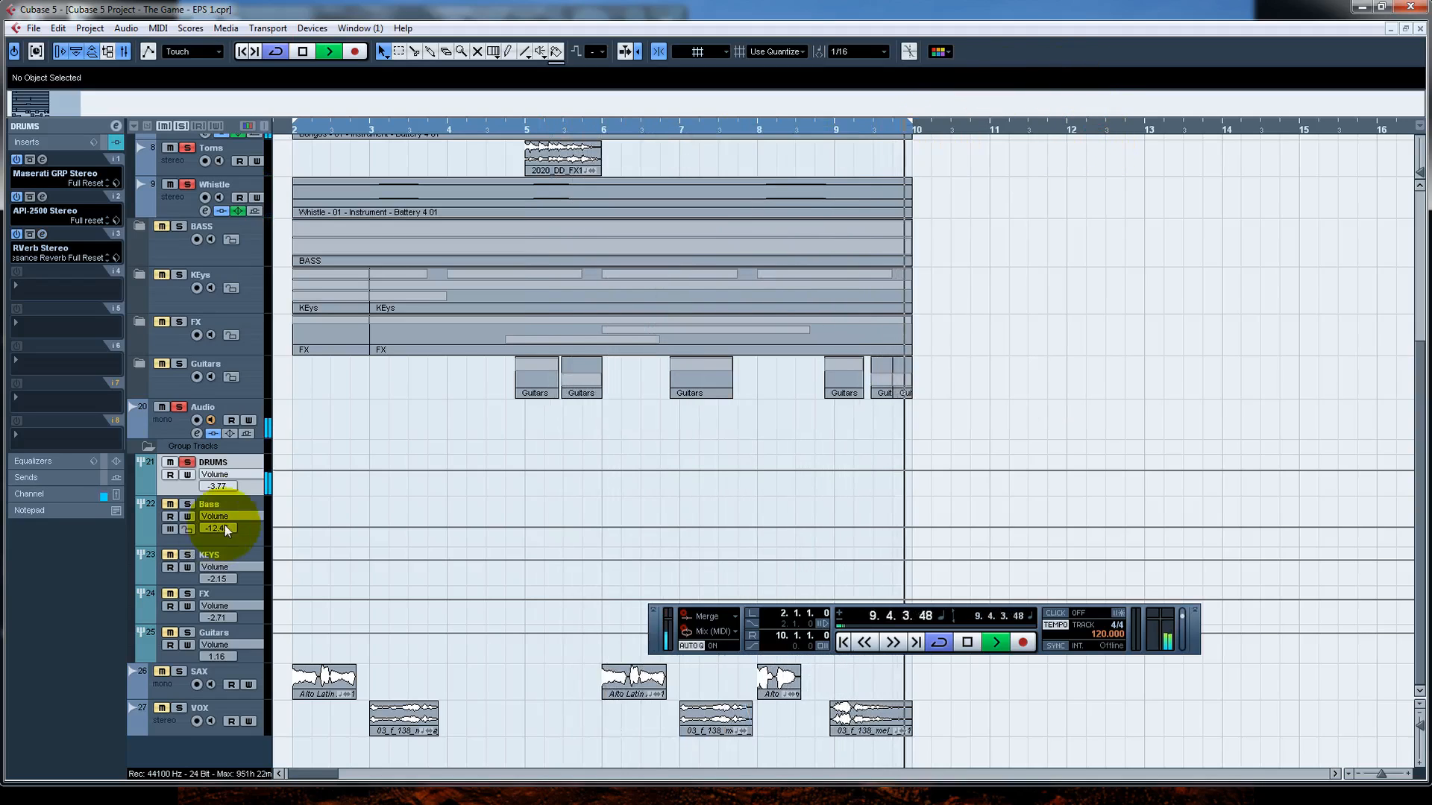
# Step: Select the Bass group, open its H-Delay Stereo insert, and move the plug-in window up
pyautogui.click(244, 500)
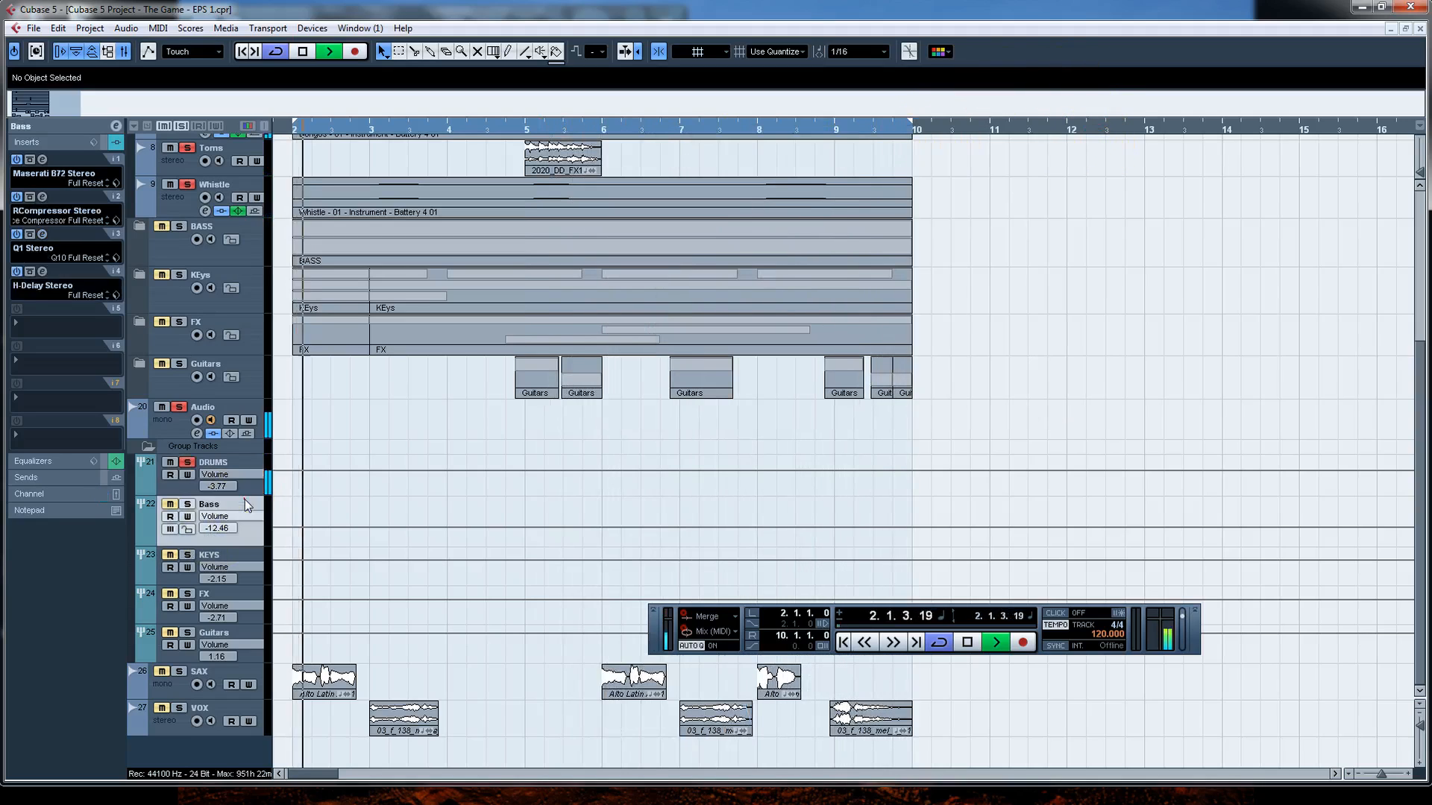
pyautogui.click(43, 272)
pyautogui.moveTo(704, 288); pyautogui.dragTo(790, 160)
# Step: Solo the Bass group instead of DRUMS and compare its sound with the H-Delay bypassed and active
pyautogui.click(187, 520)
pyautogui.click(551, 179)
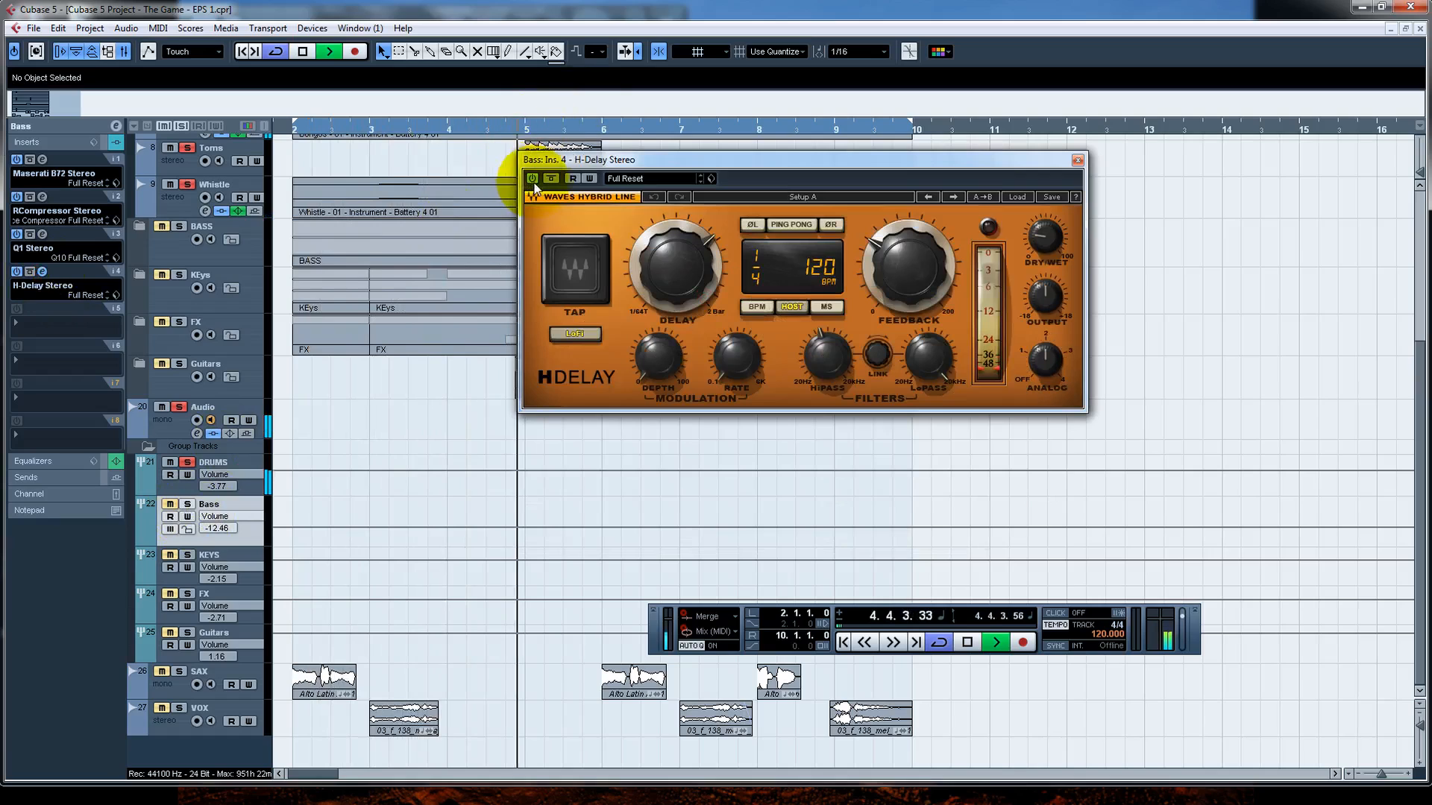
pyautogui.click(187, 505)
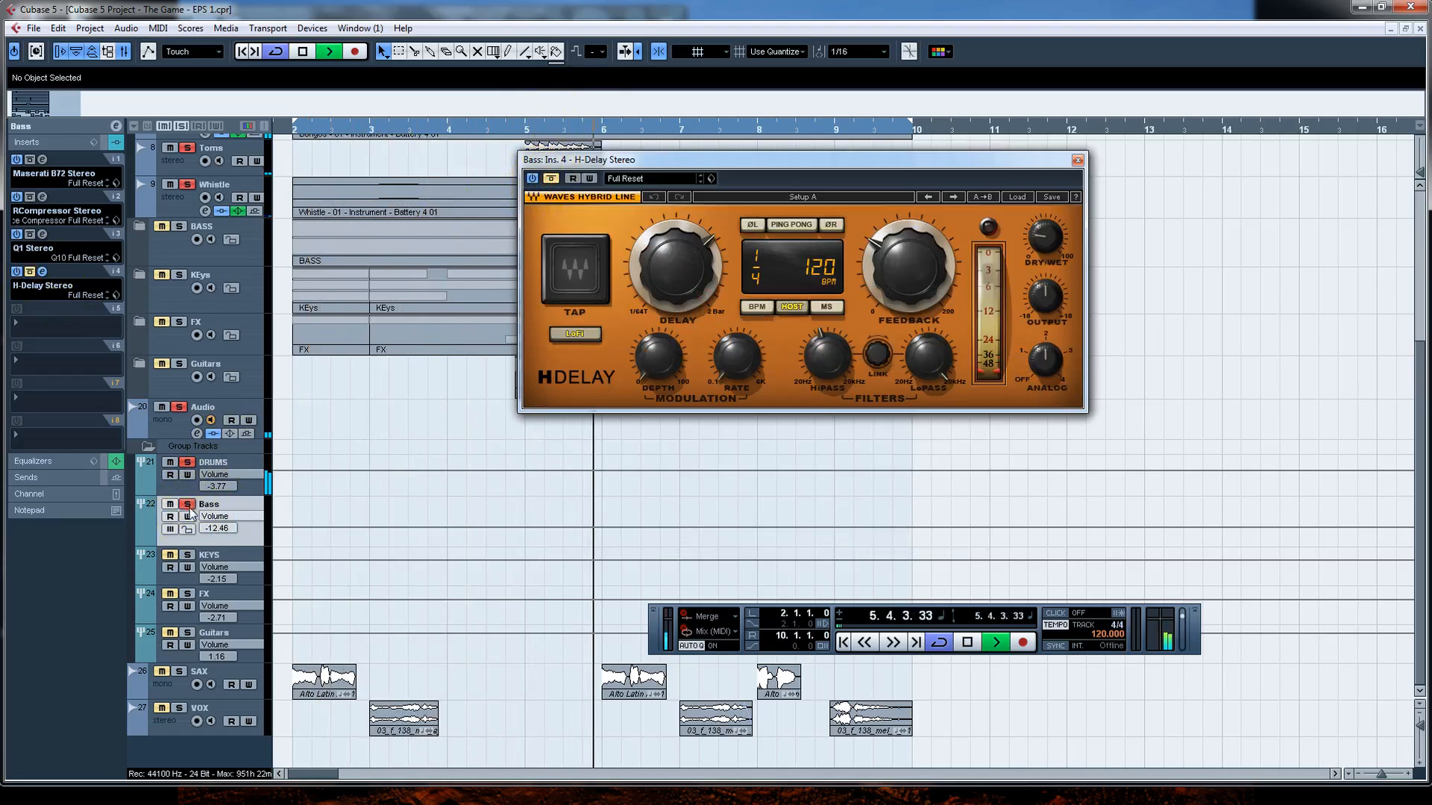
pyautogui.click(191, 460)
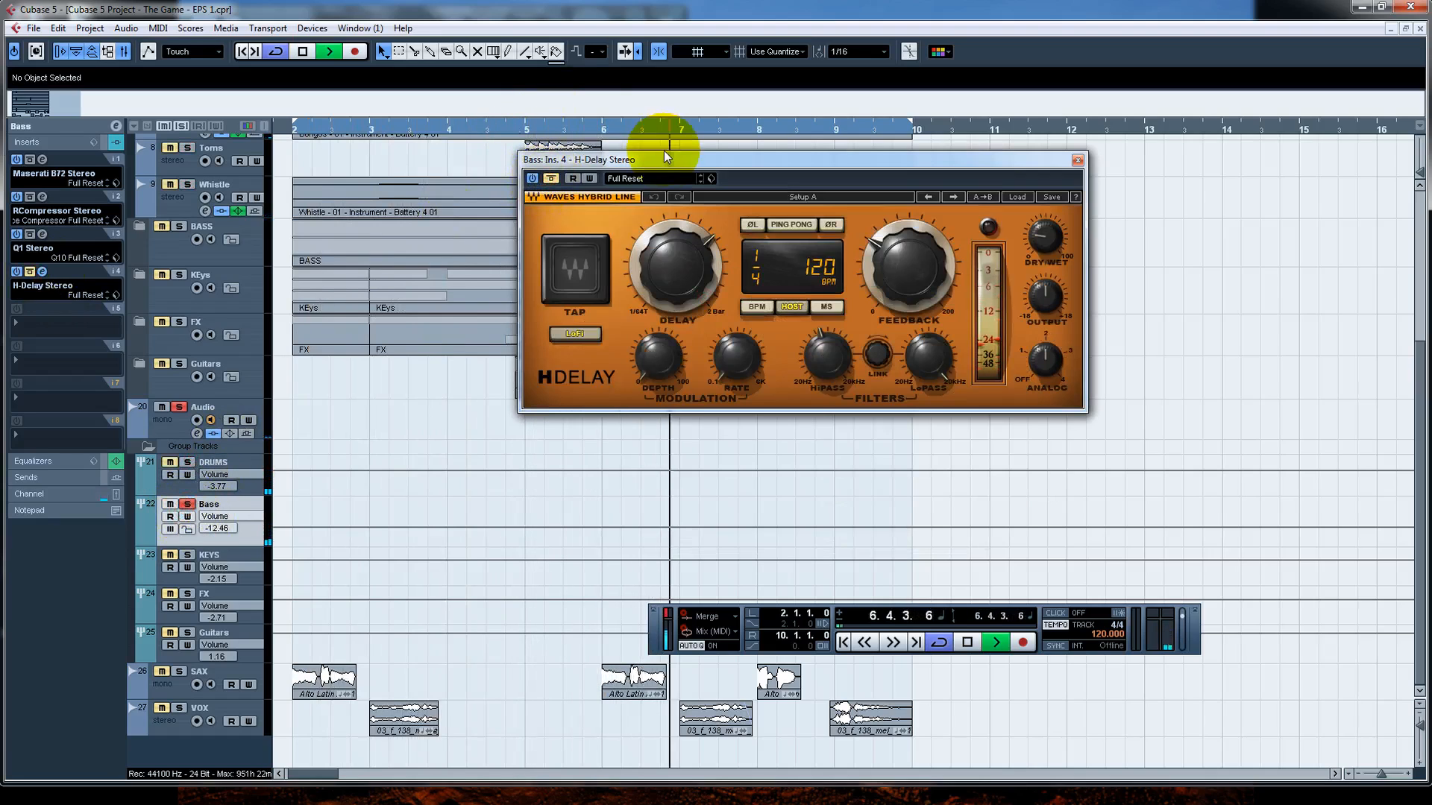
pyautogui.moveTo(682, 158); pyautogui.dragTo(769, 158)
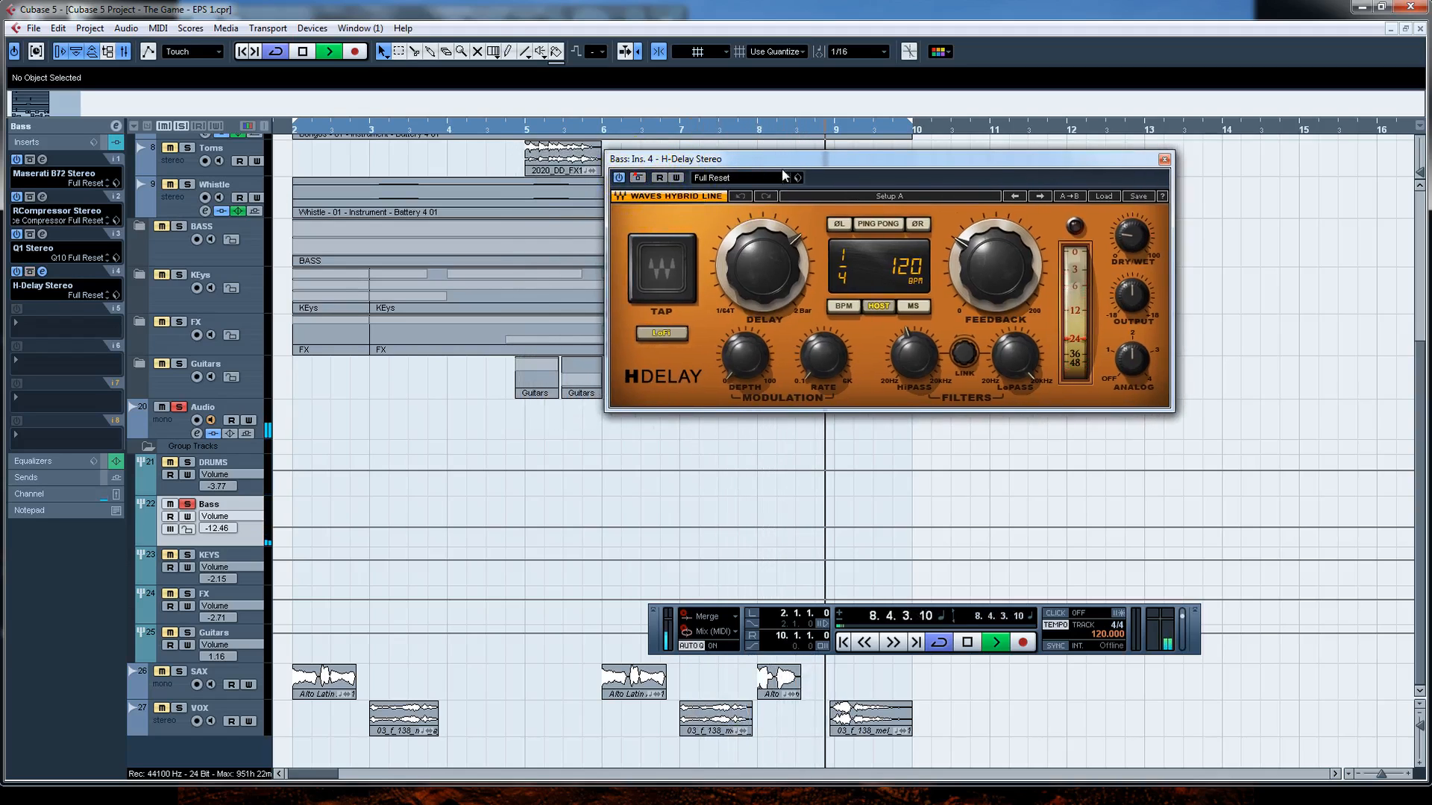
pyautogui.moveTo(800, 168); pyautogui.dragTo(708, 287)
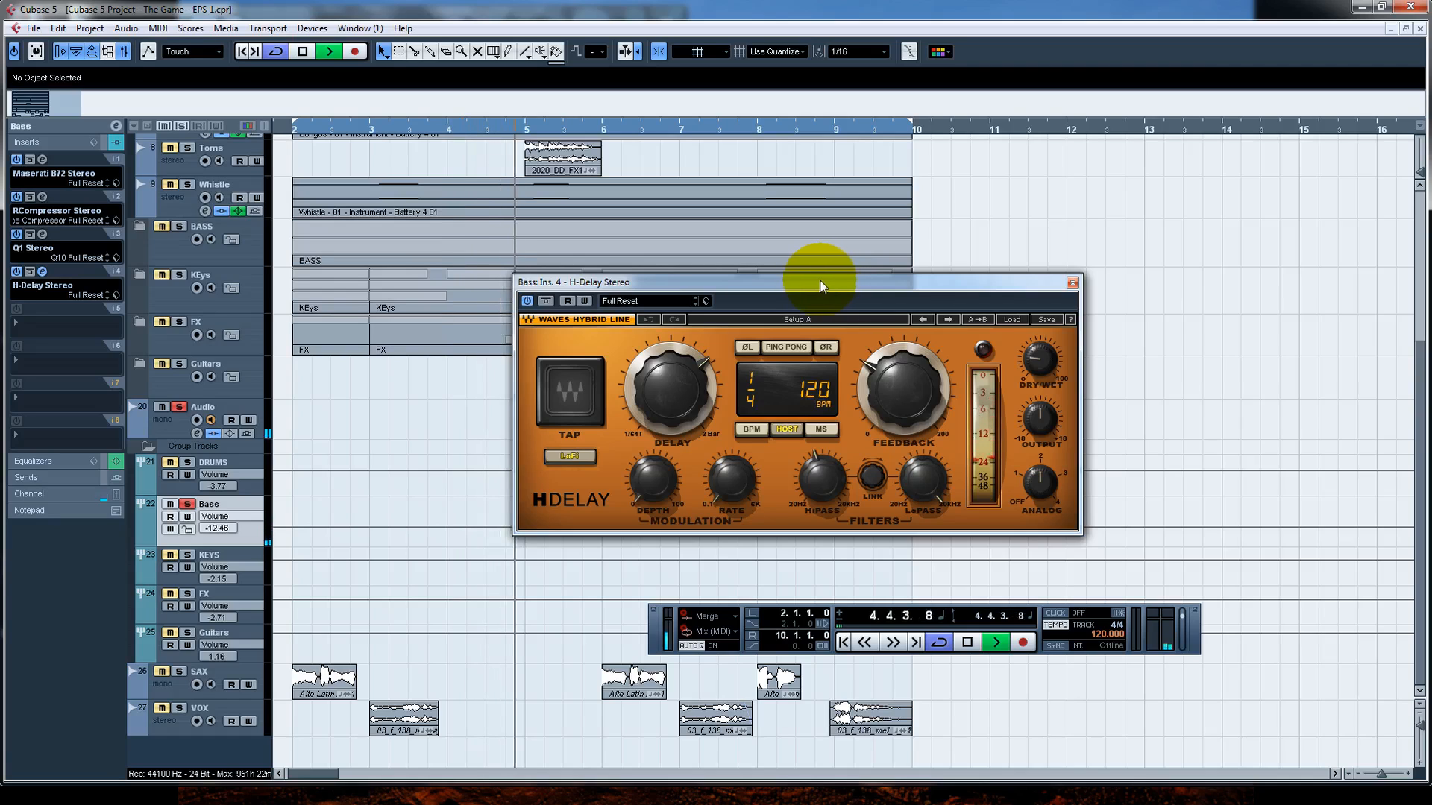
pyautogui.moveTo(821, 285); pyautogui.dragTo(960, 147)
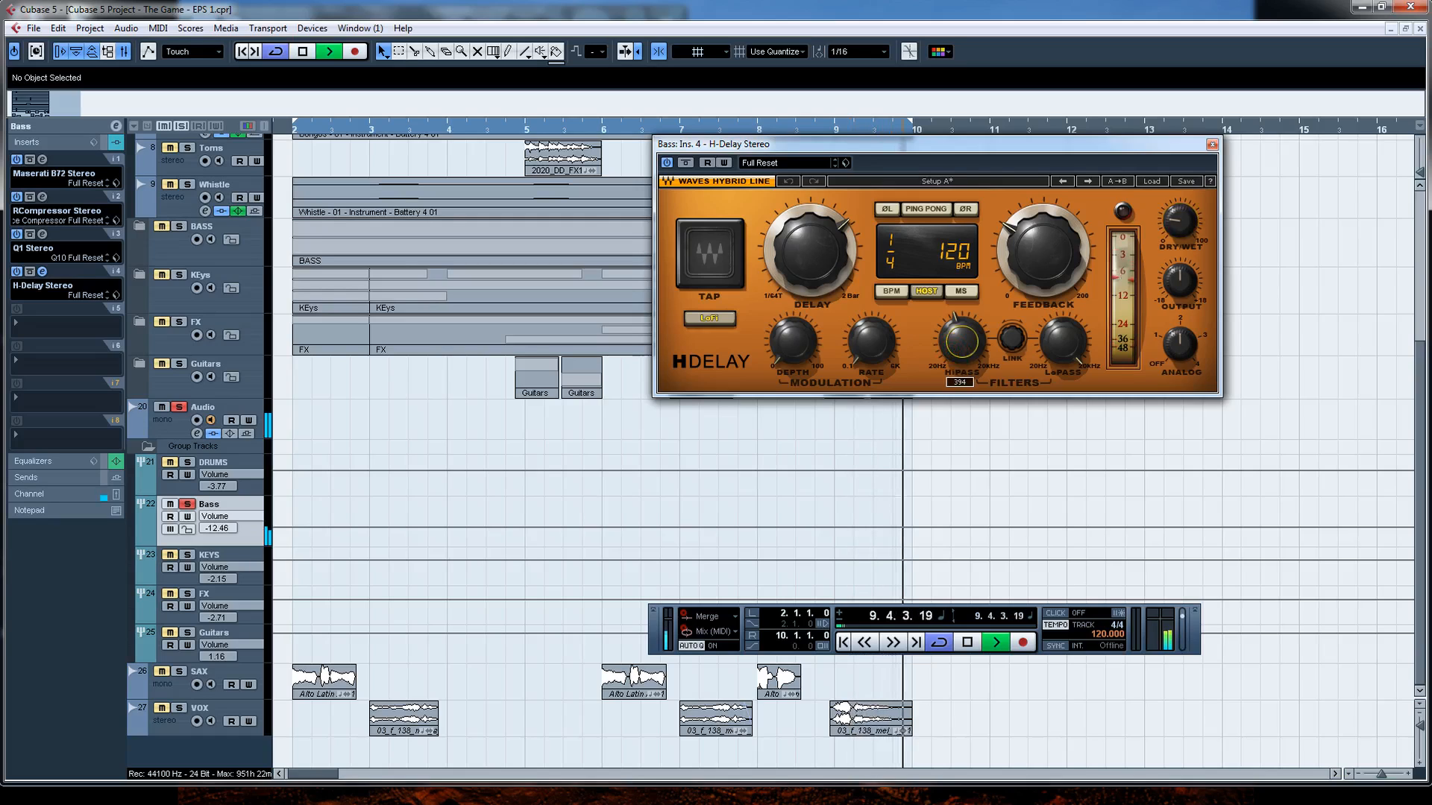
# Step: Set the HiPass filter of the Bass group's H-Delay to 600 Hz while the loop plays
pyautogui.moveTo(963, 341)
pyautogui.mouseDown()
pyautogui.moveTo(962, 319)
pyautogui.moveTo(962, 333)
pyautogui.mouseUp()
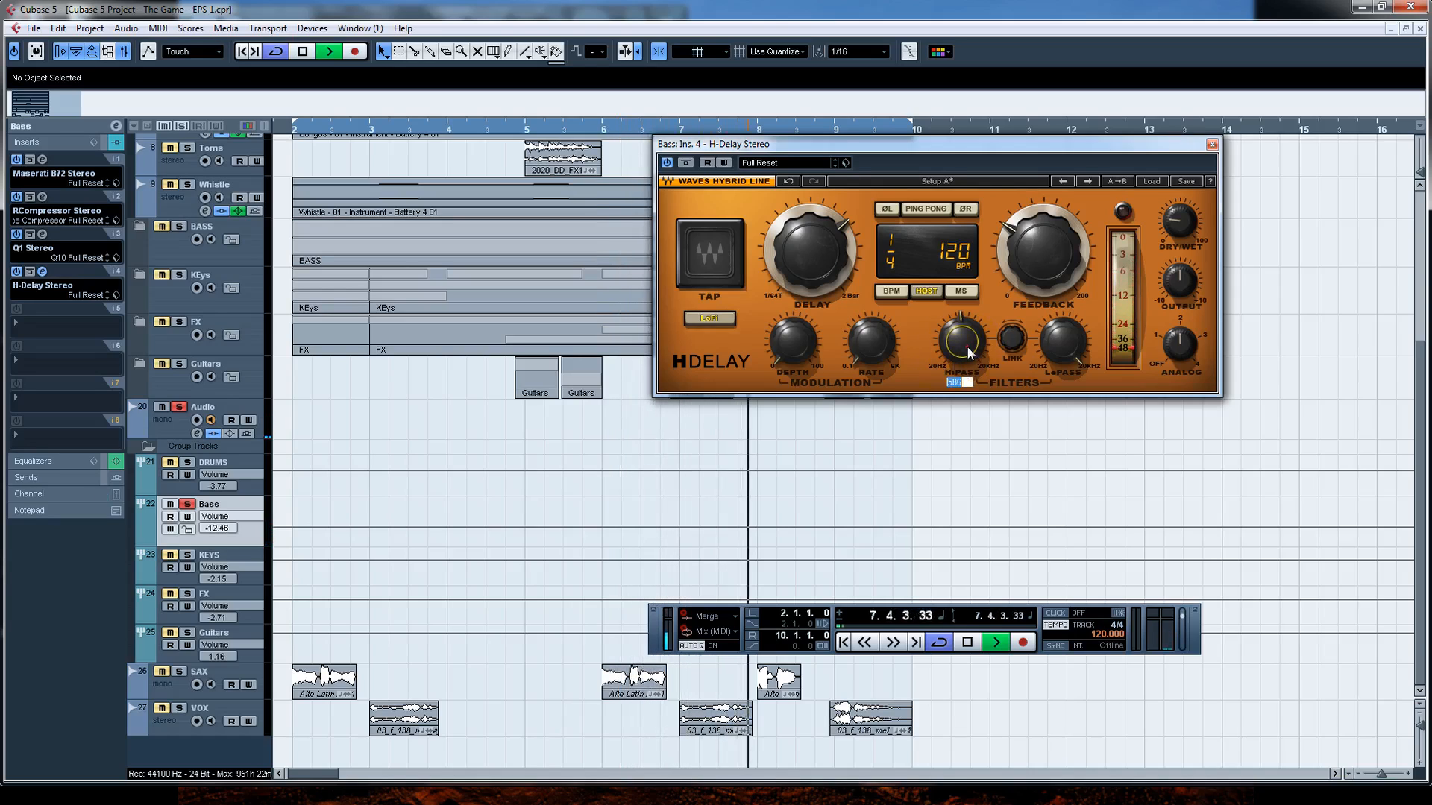
pyautogui.click(962, 385)
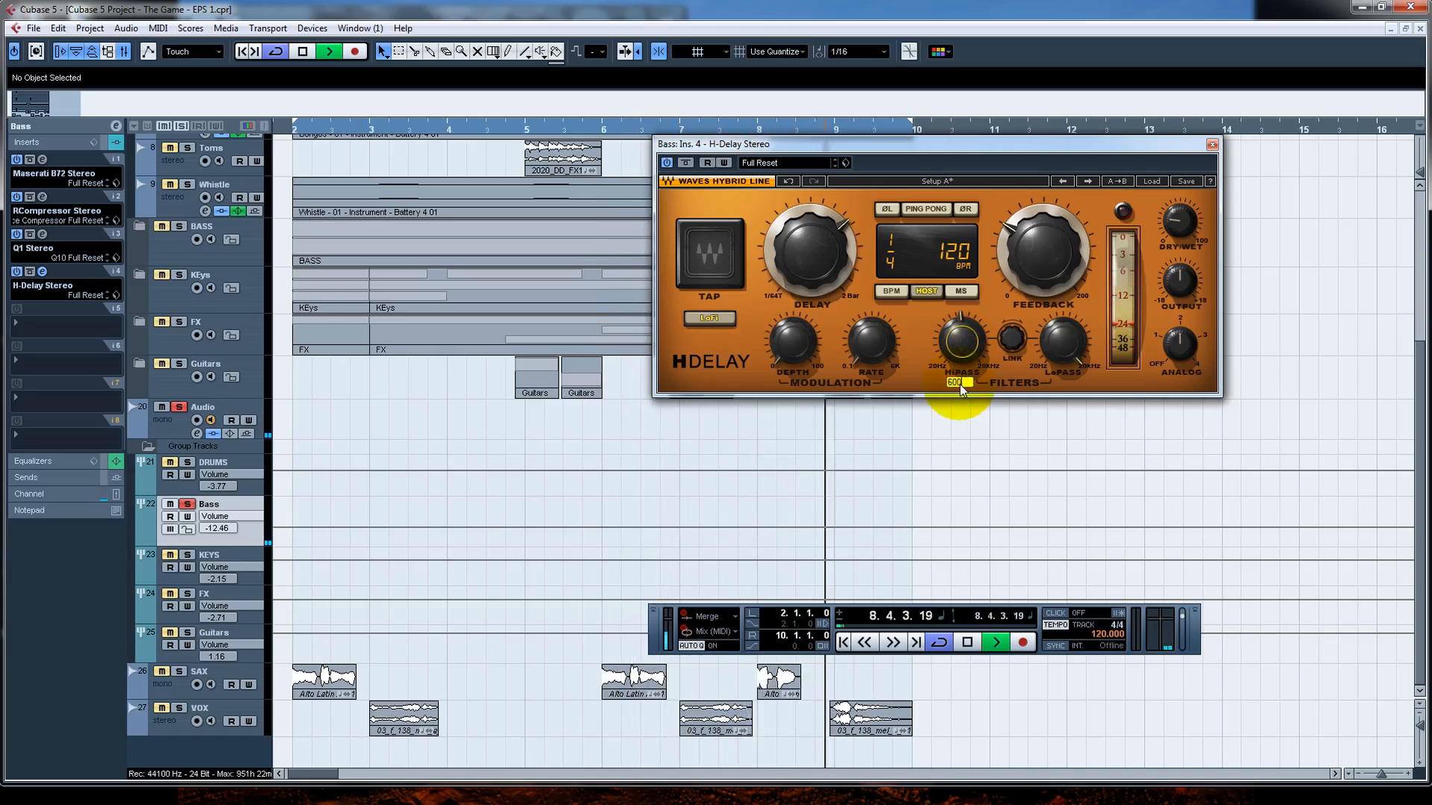
pyautogui.press('Return')
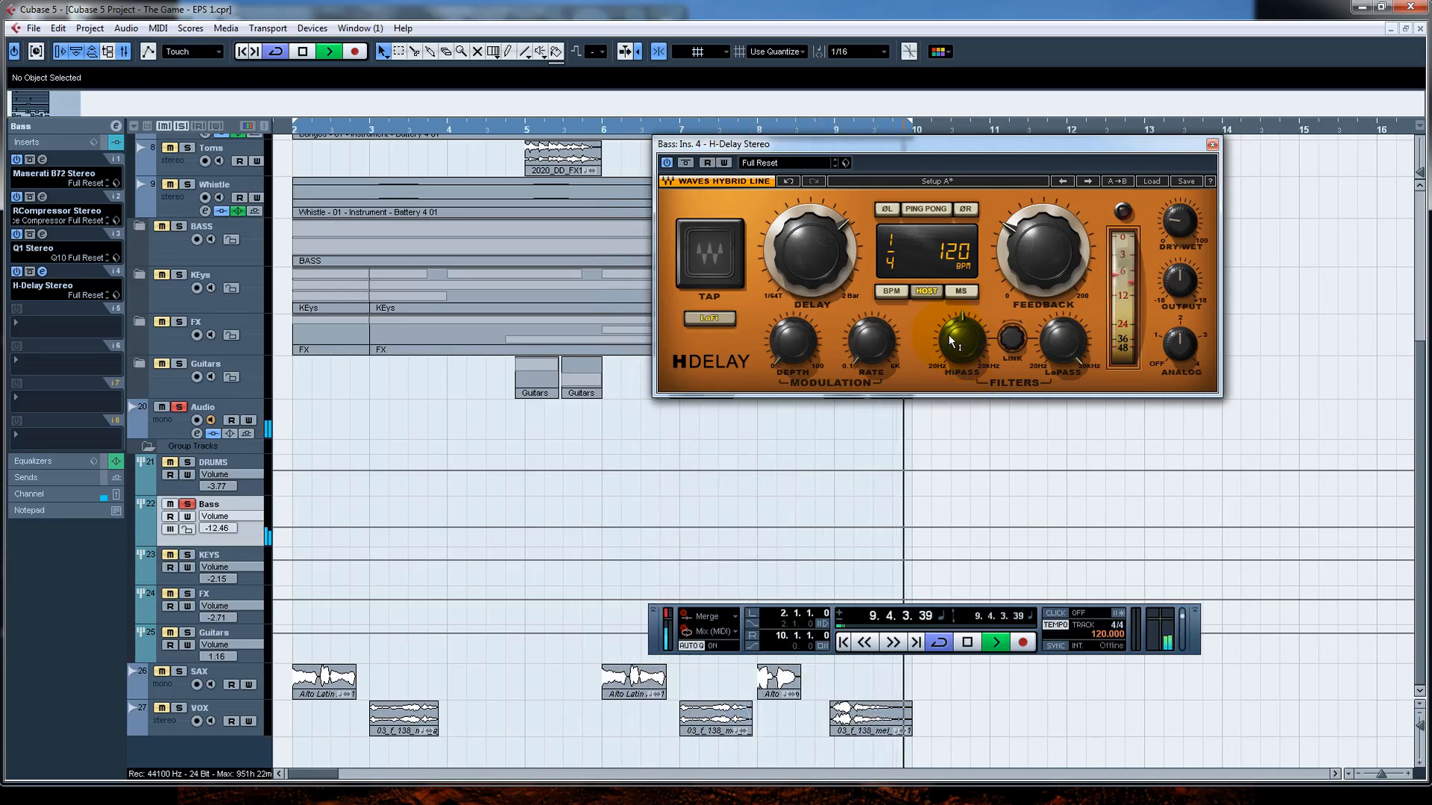
pyautogui.moveTo(949, 341)
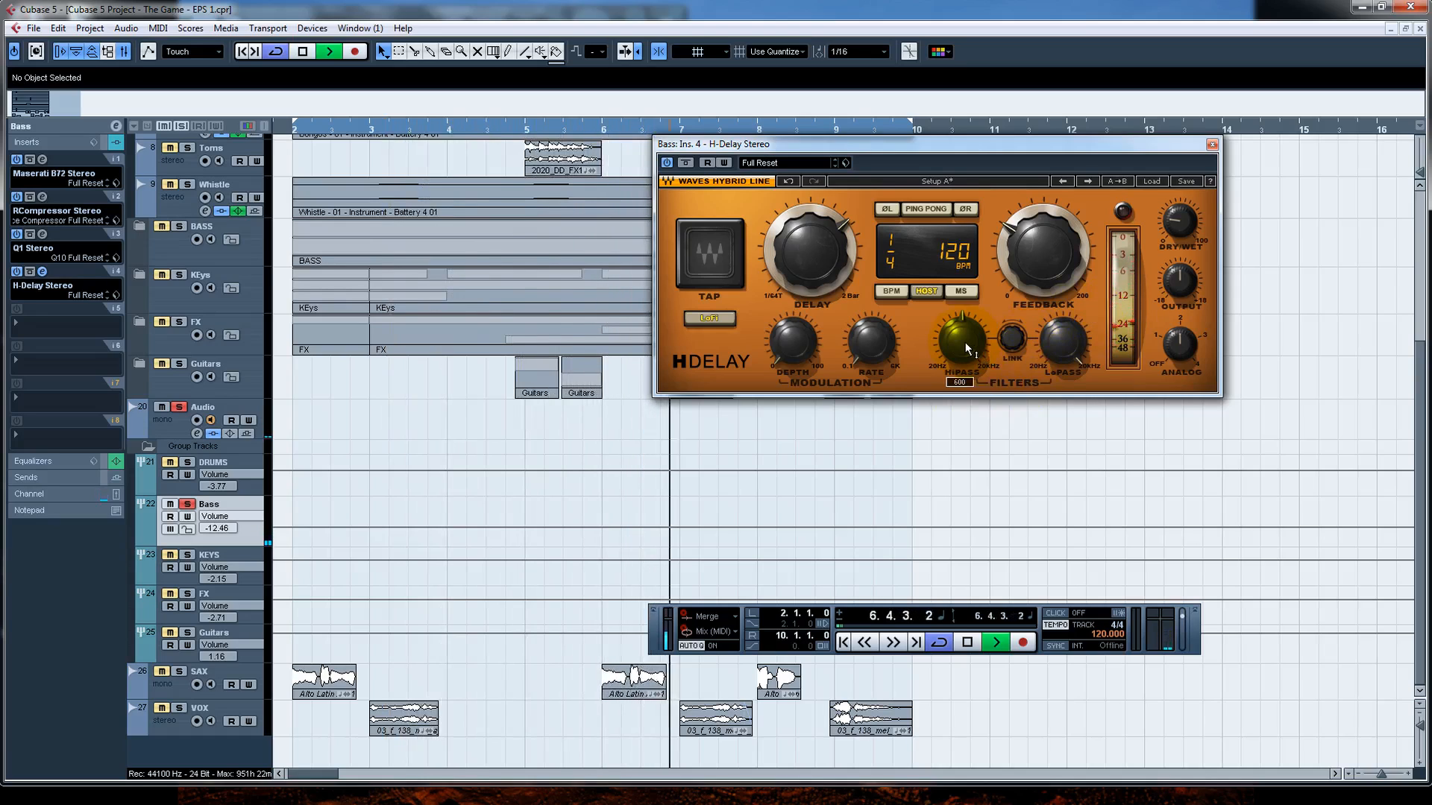
# Step: Solo the DRUMS group together with Bass to hear the delay in context, and close the H-Delay window
pyautogui.moveTo(995, 141); pyautogui.dragTo(1004, 138)
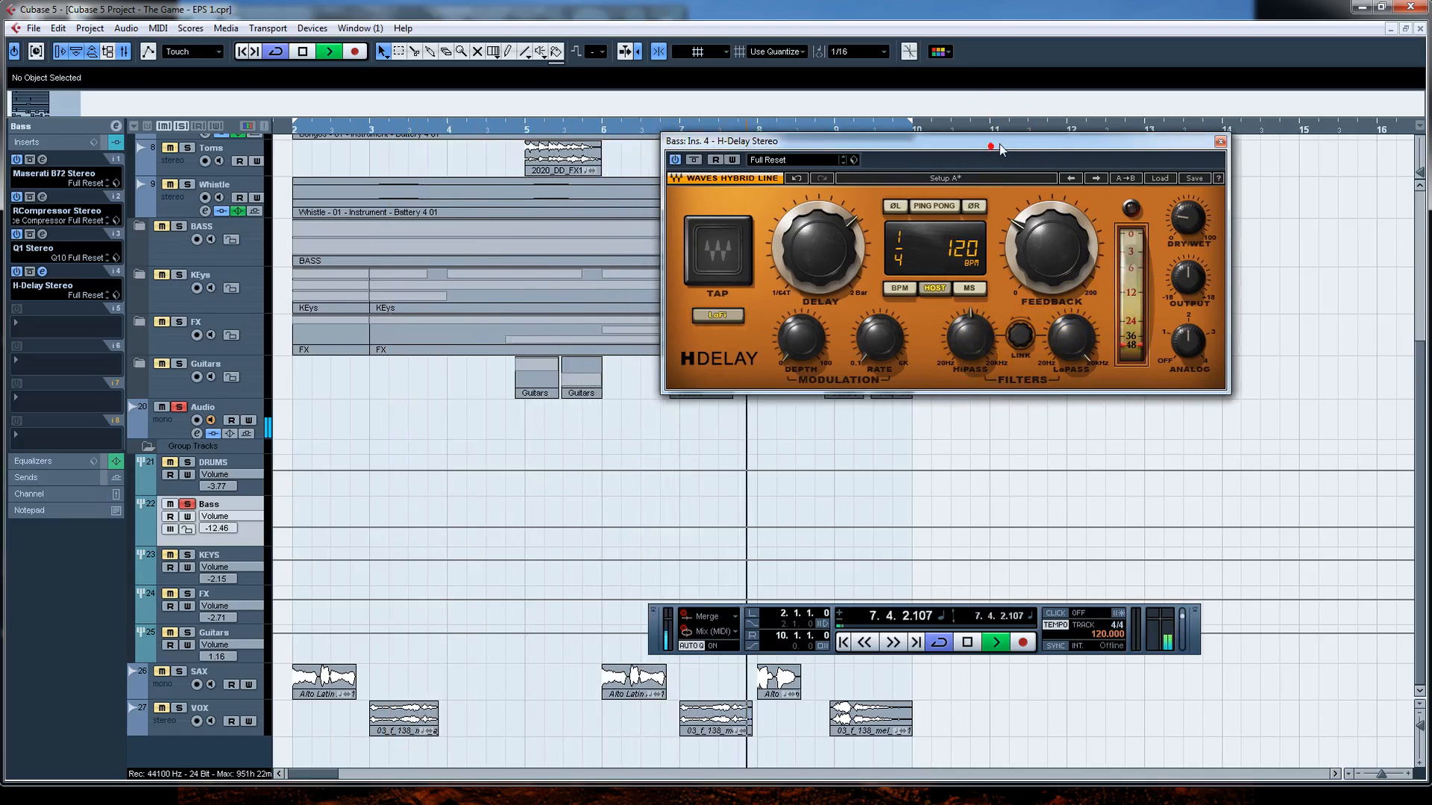
pyautogui.click(186, 463)
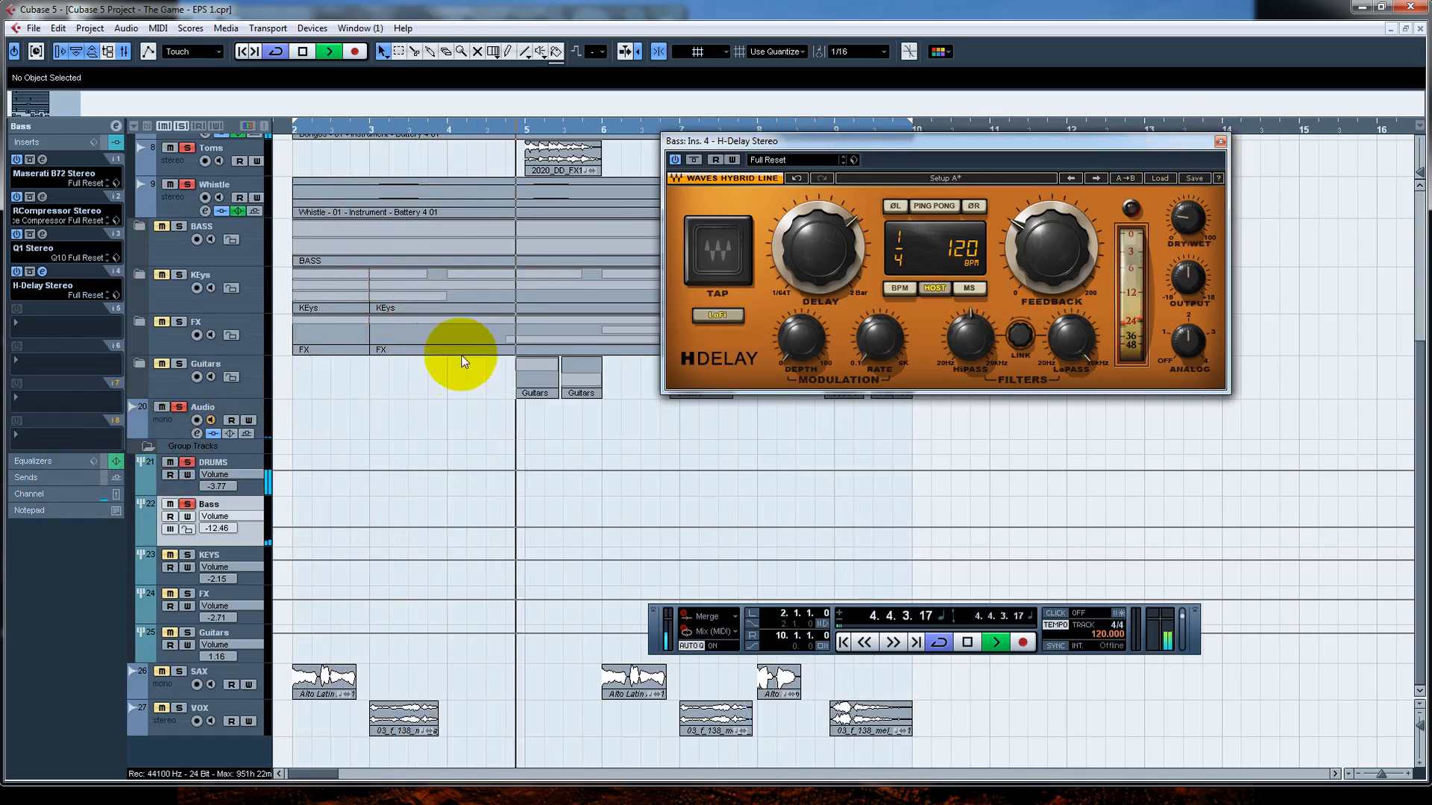
pyautogui.click(1220, 142)
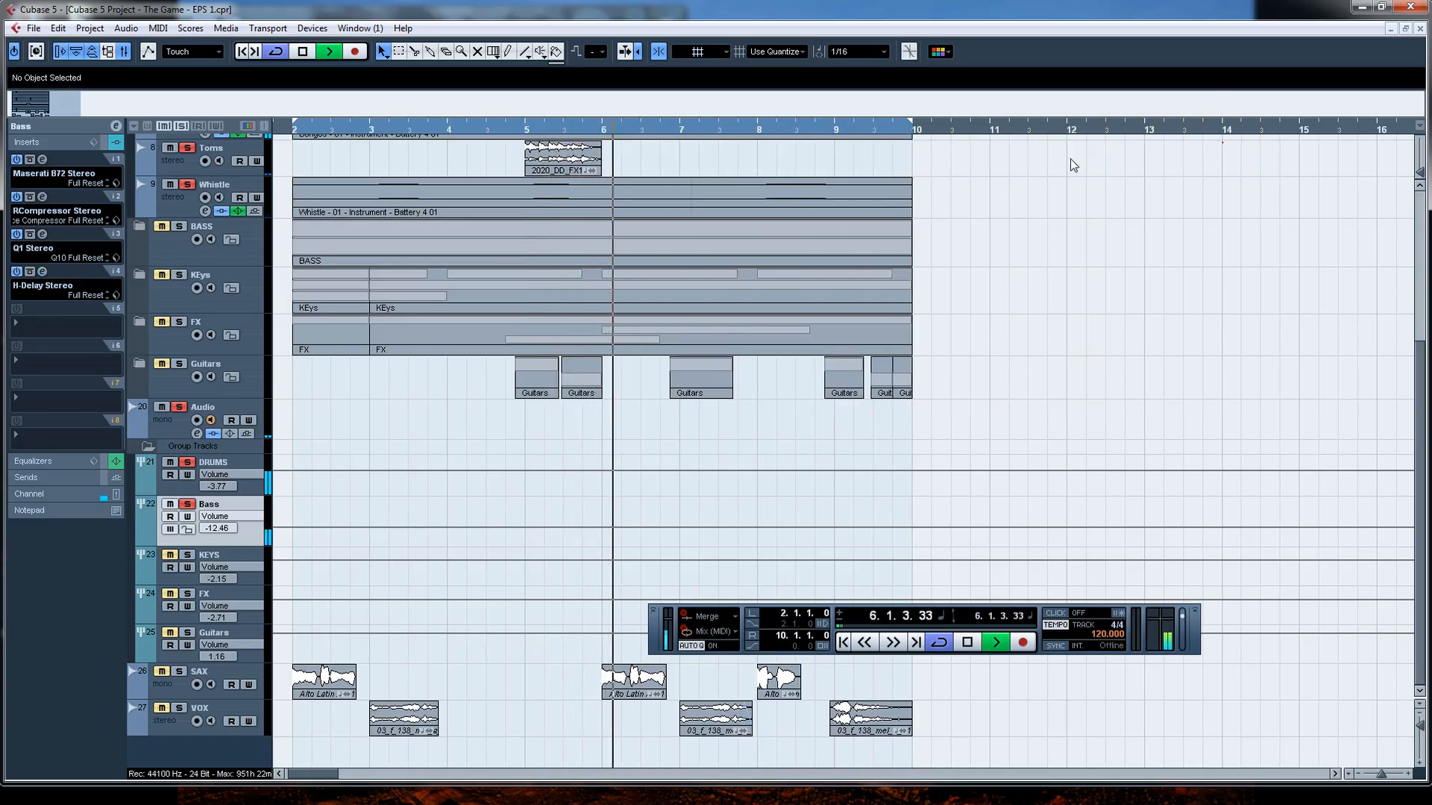
# Step: Select the KEYS group, check its inserts, and enable automation writing on it
pyautogui.click(213, 555)
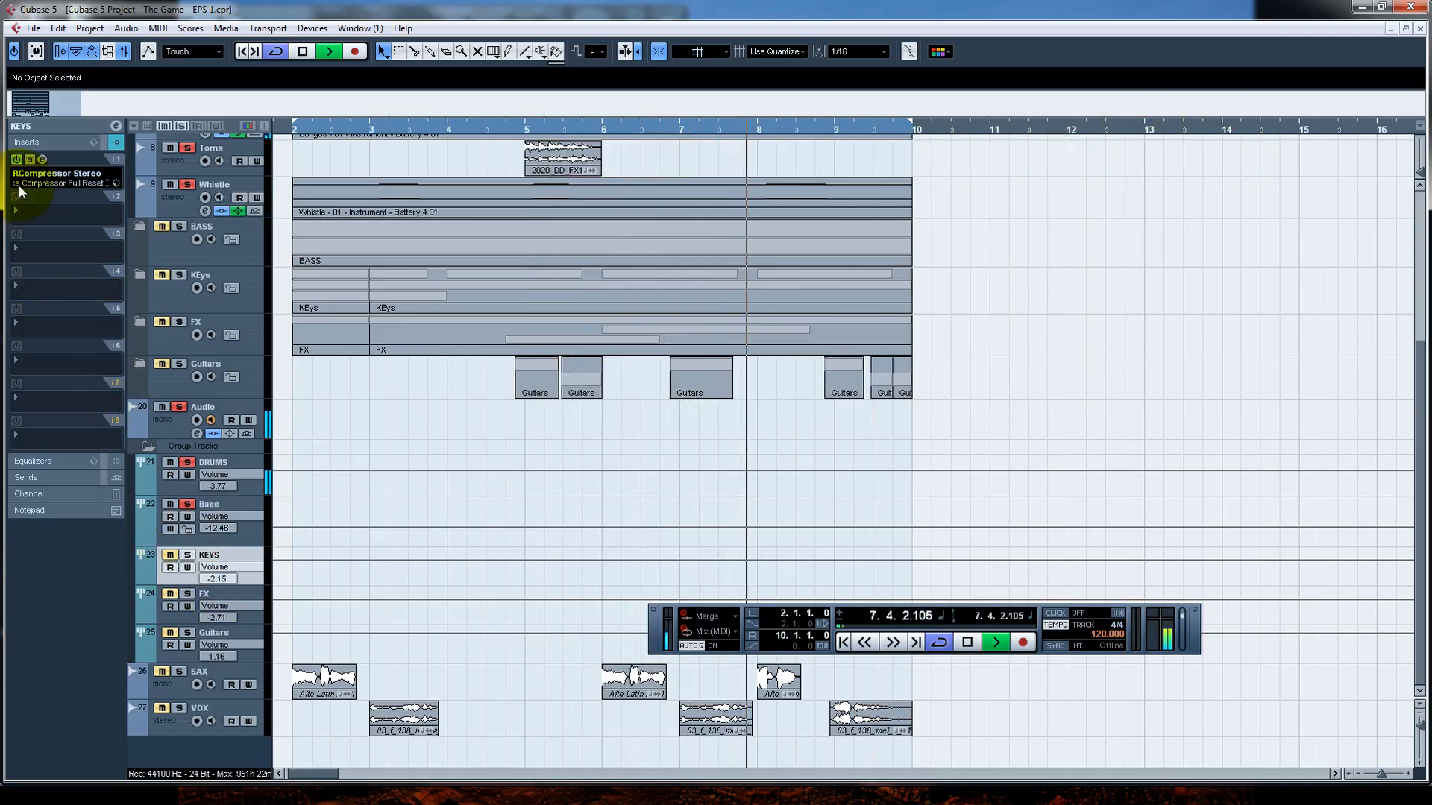
pyautogui.click(214, 556)
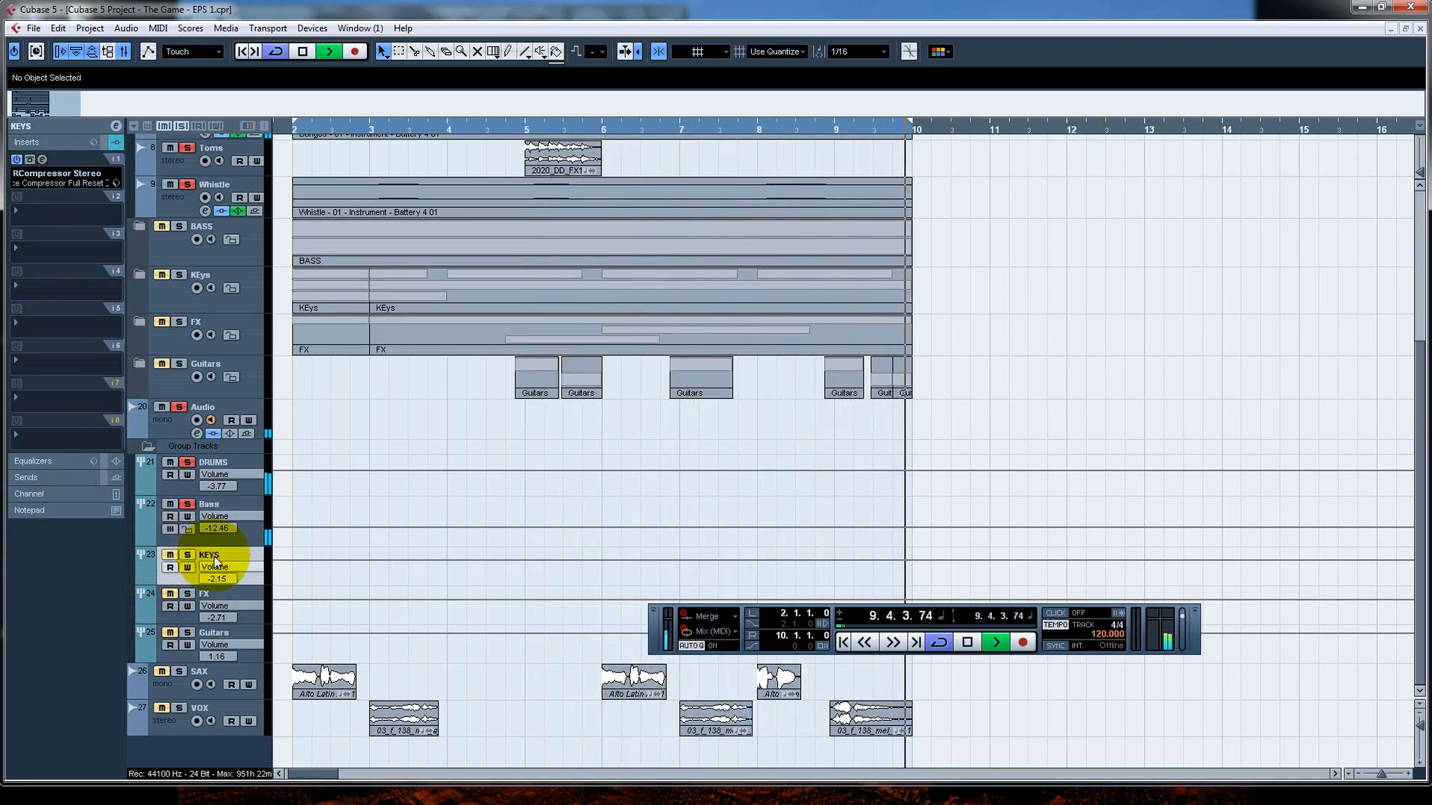
pyautogui.click(187, 569)
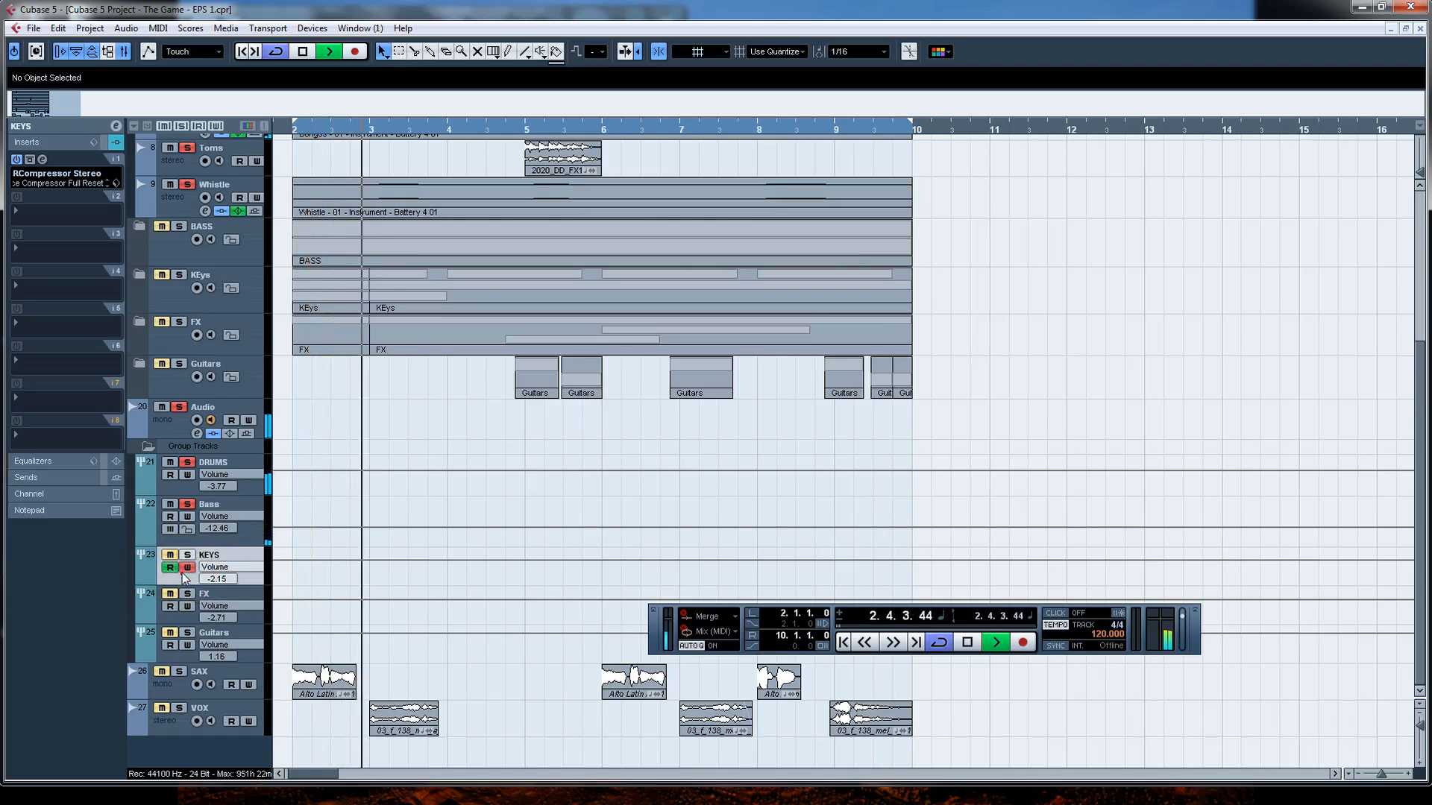
# Step: Turn off automation reading and writing on the KEYS group, and solo KEYS and FX together with DRUMS and Bass
pyautogui.click(174, 568)
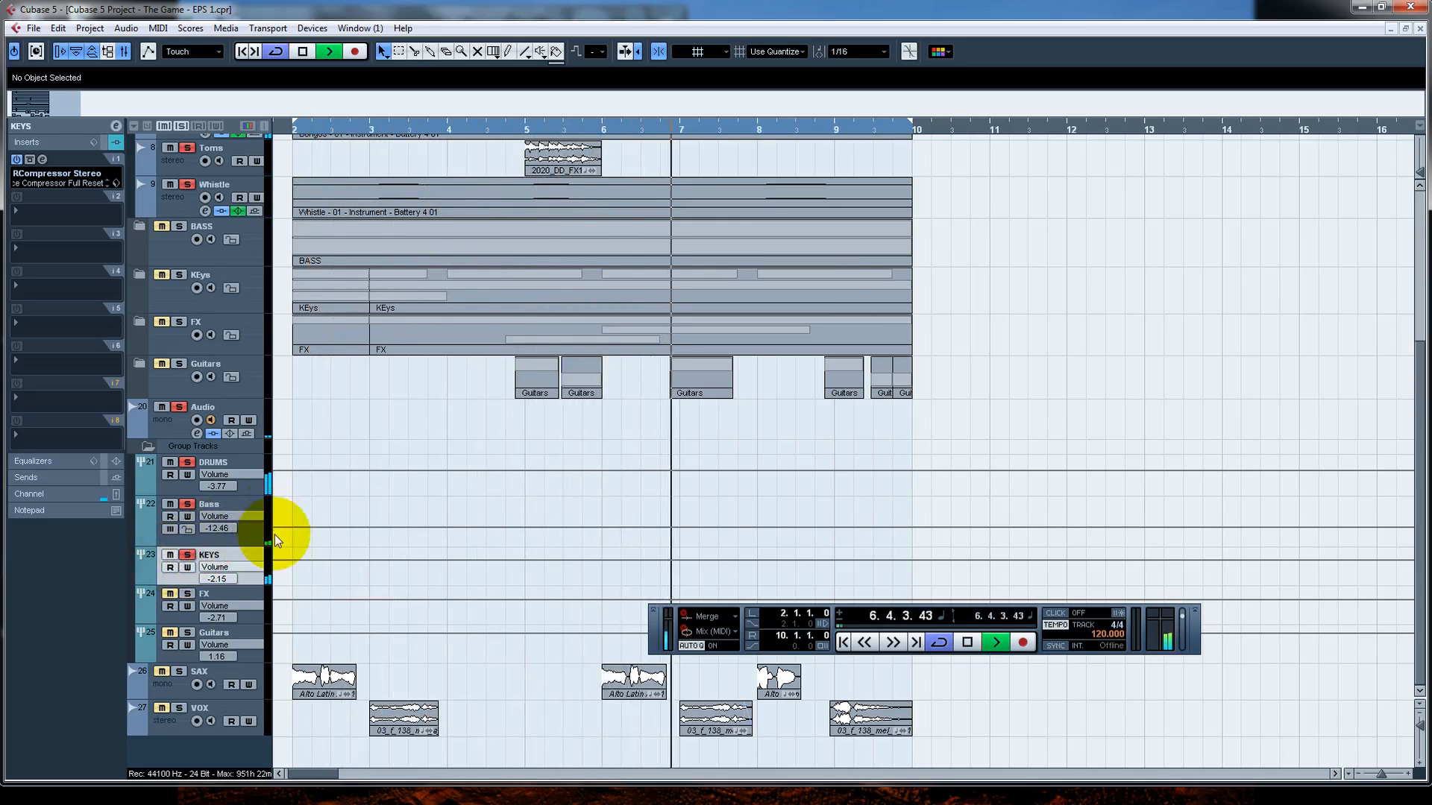
pyautogui.moveTo(946, 606); pyautogui.dragTo(997, 417)
pyautogui.click(227, 594)
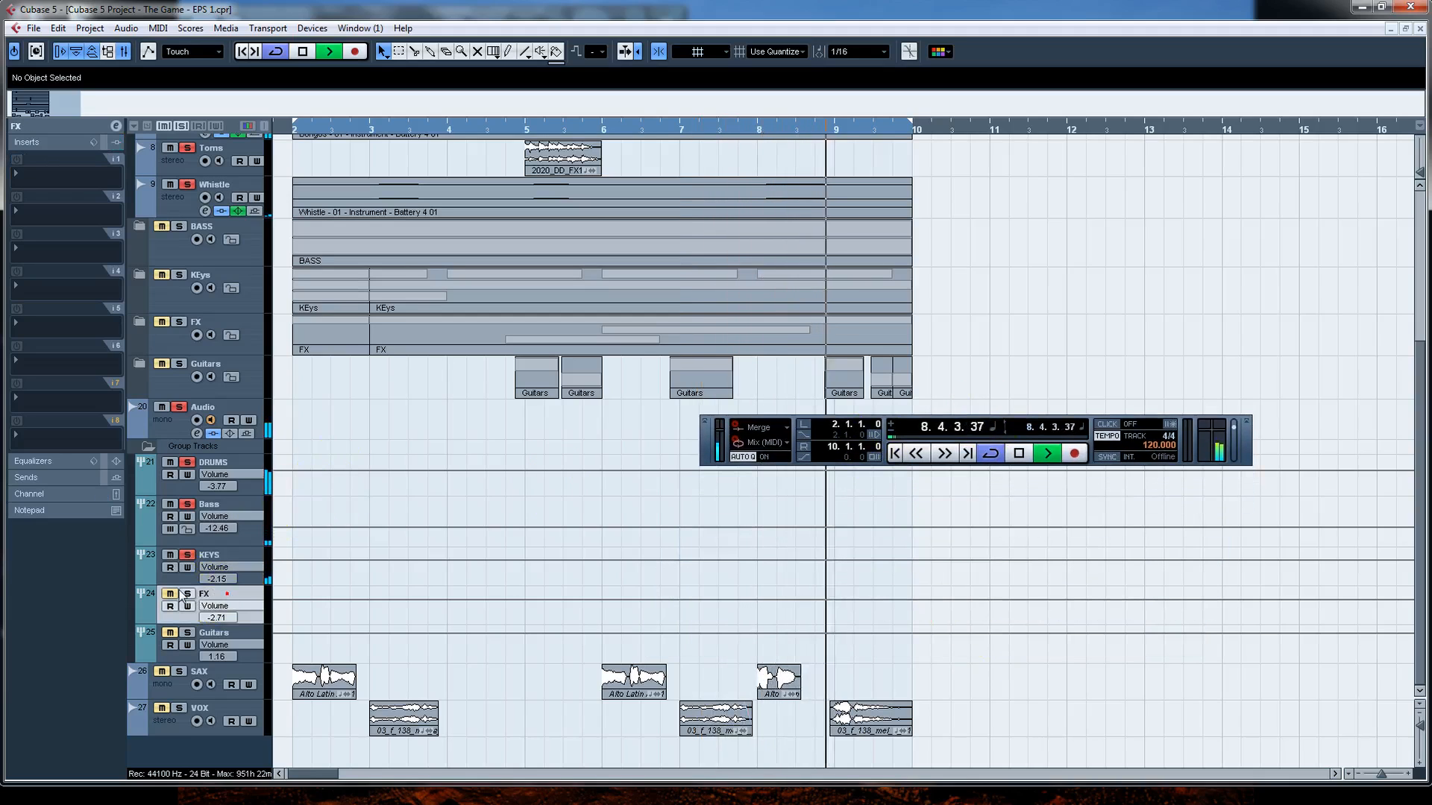
pyautogui.click(188, 594)
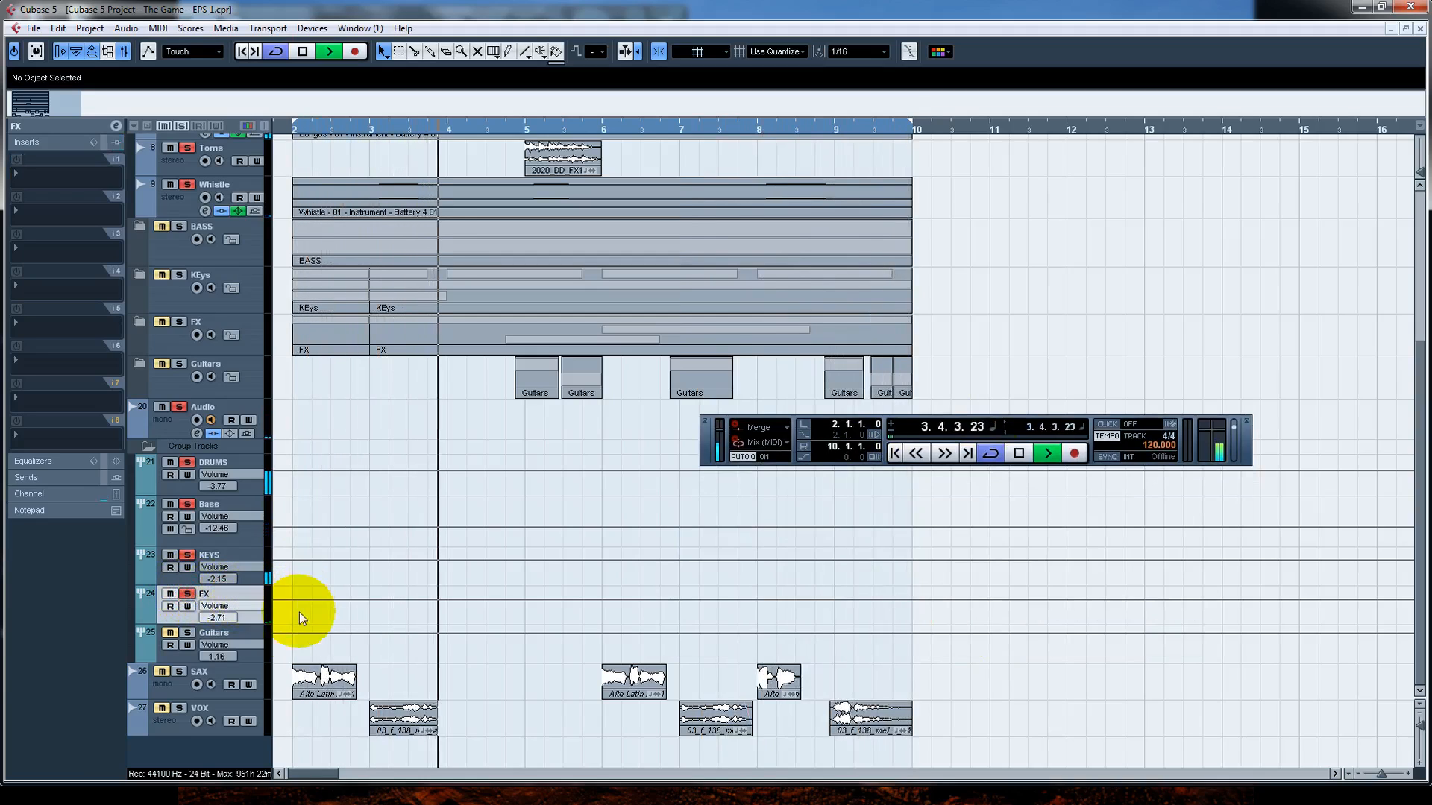
# Step: Solo the BASS, KEys and FX folder tracks alongside the soloed group channels
pyautogui.click(162, 226)
pyautogui.click(161, 275)
pyautogui.click(161, 322)
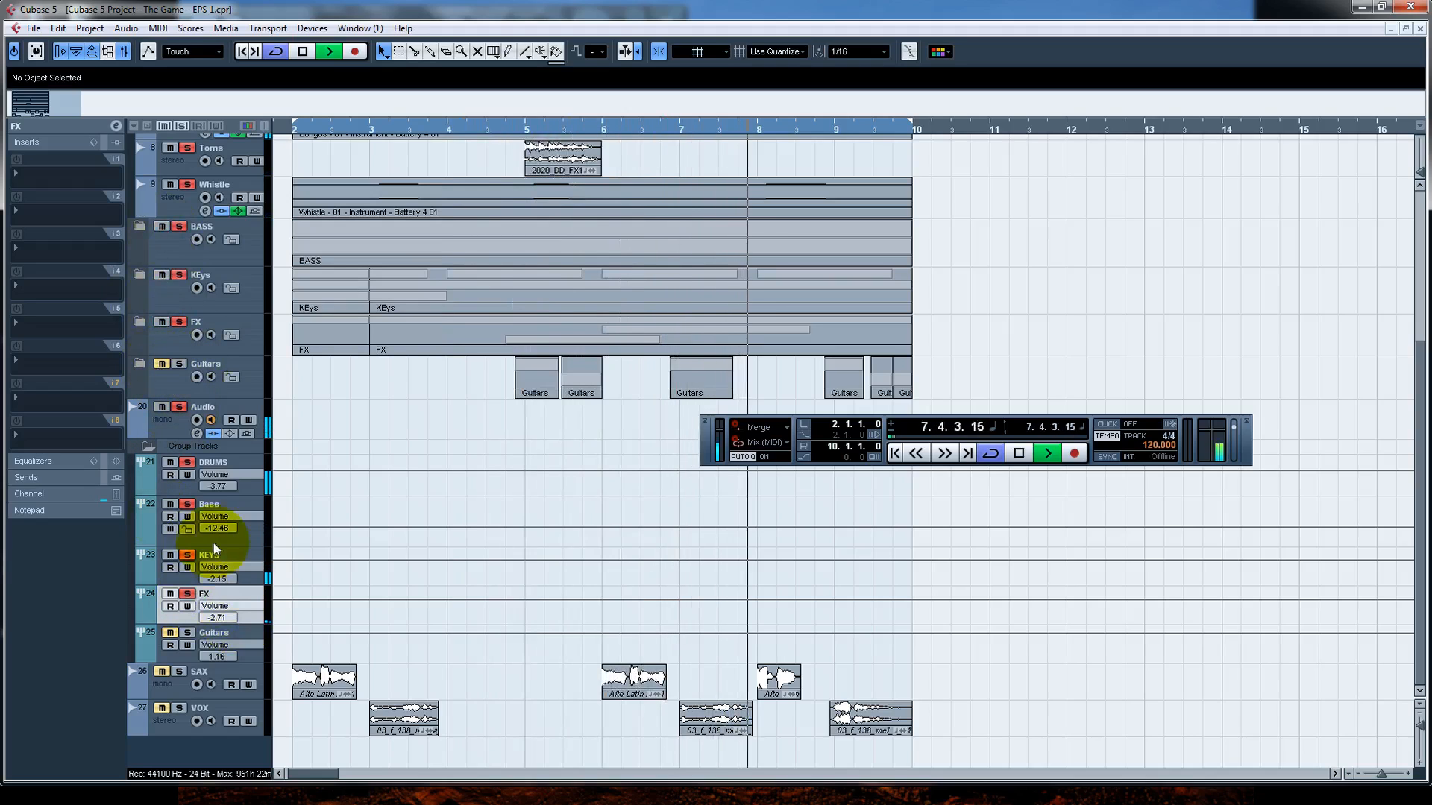
# Step: Open the StereoDelay insert of the Guitars group and place its window near the upper edge of the arrangement
pyautogui.click(229, 635)
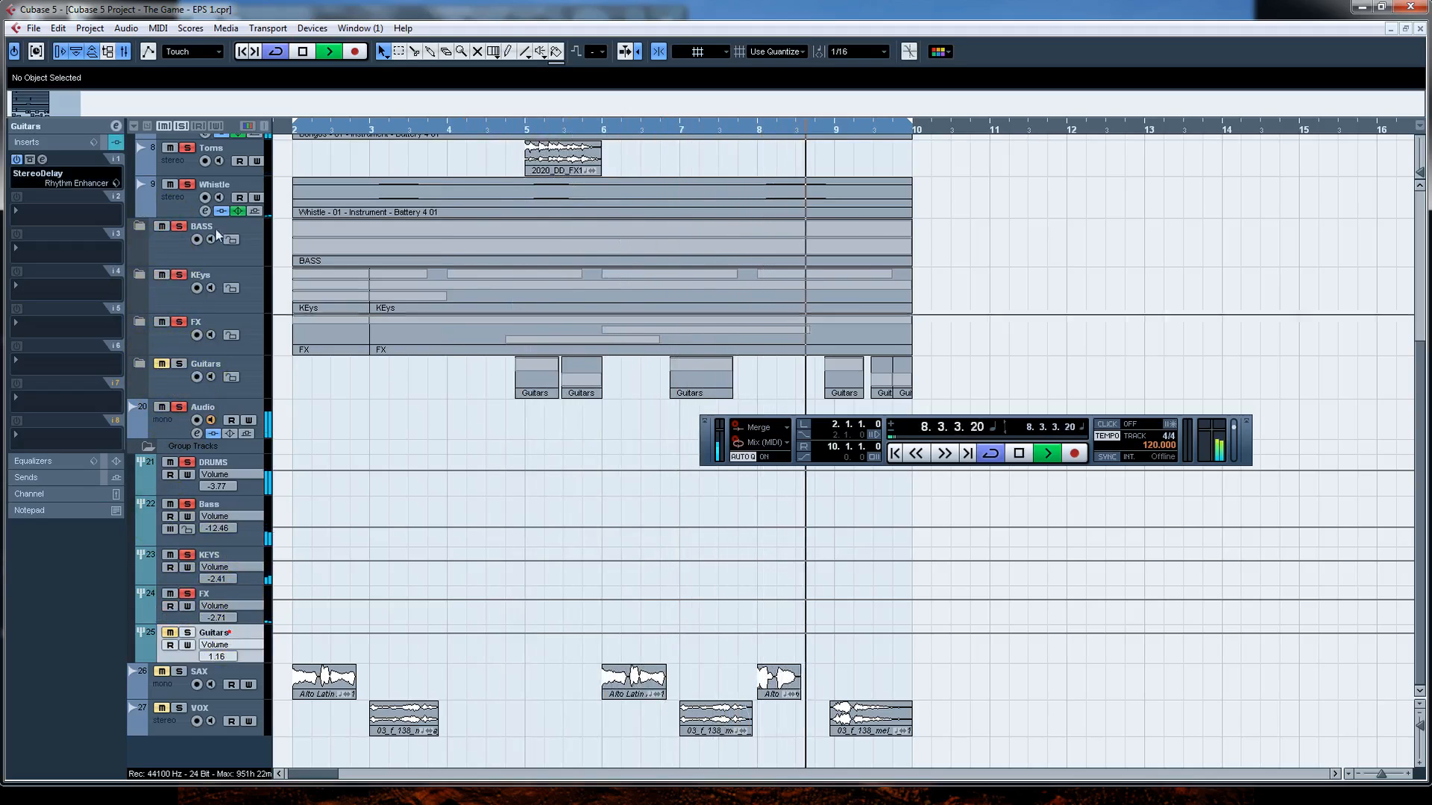
pyautogui.click(42, 160)
pyautogui.moveTo(716, 359); pyautogui.dragTo(861, 166)
pyautogui.moveTo(877, 148); pyautogui.dragTo(894, 142)
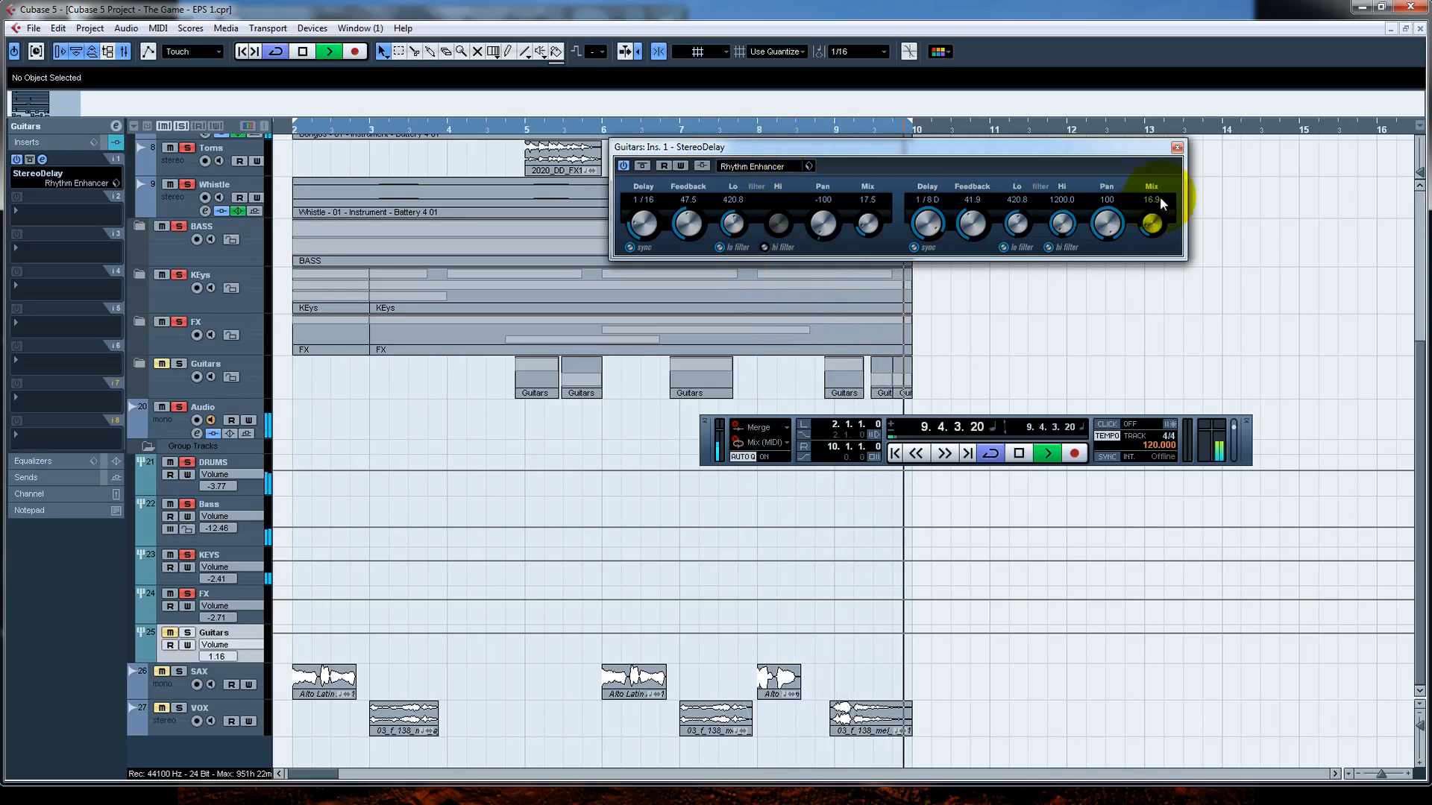
# Step: Solo the Guitars group and unsolo FX, KEYS, Bass and DRUMS to hear the StereoDelay on its own
pyautogui.click(187, 633)
pyautogui.click(187, 595)
pyautogui.click(188, 557)
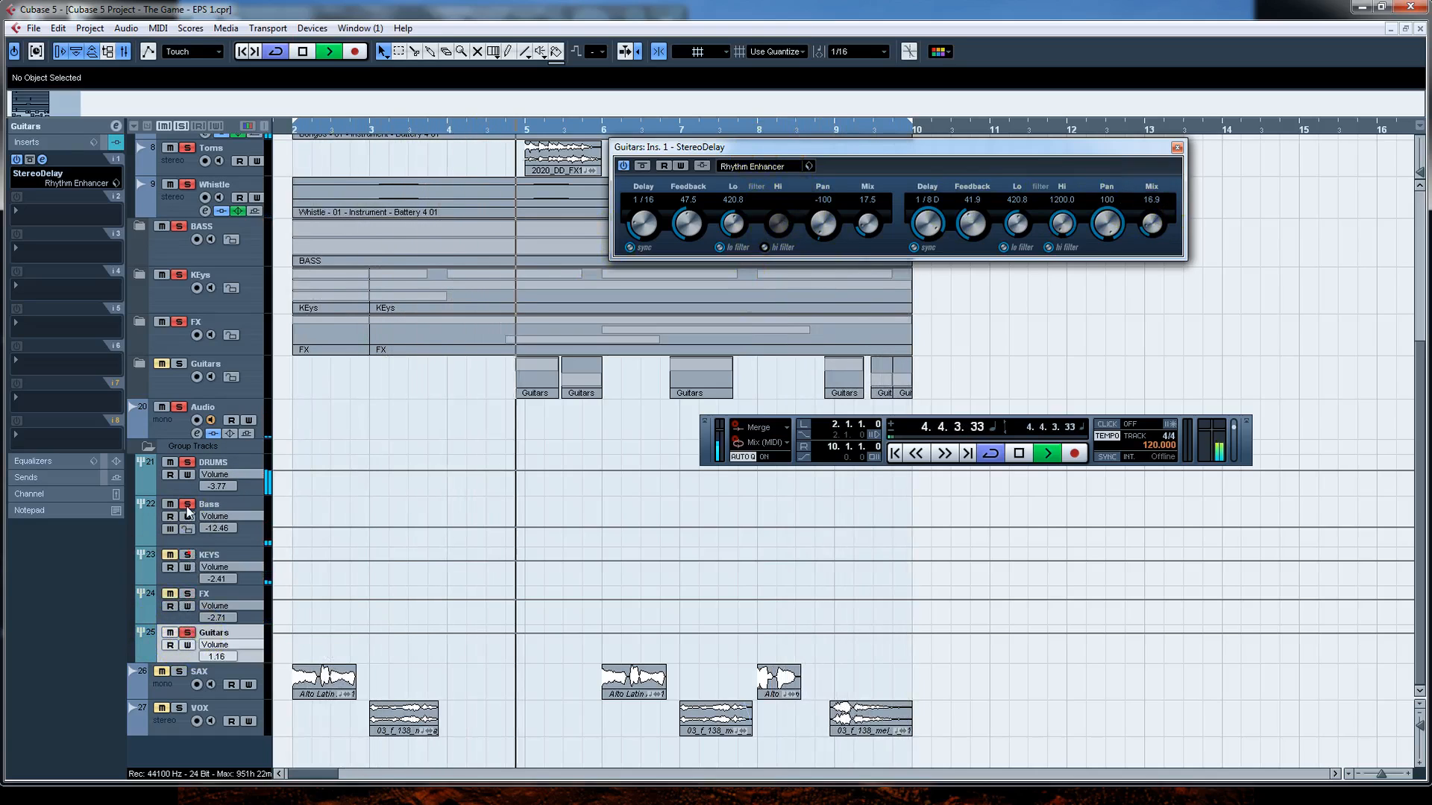
pyautogui.click(188, 462)
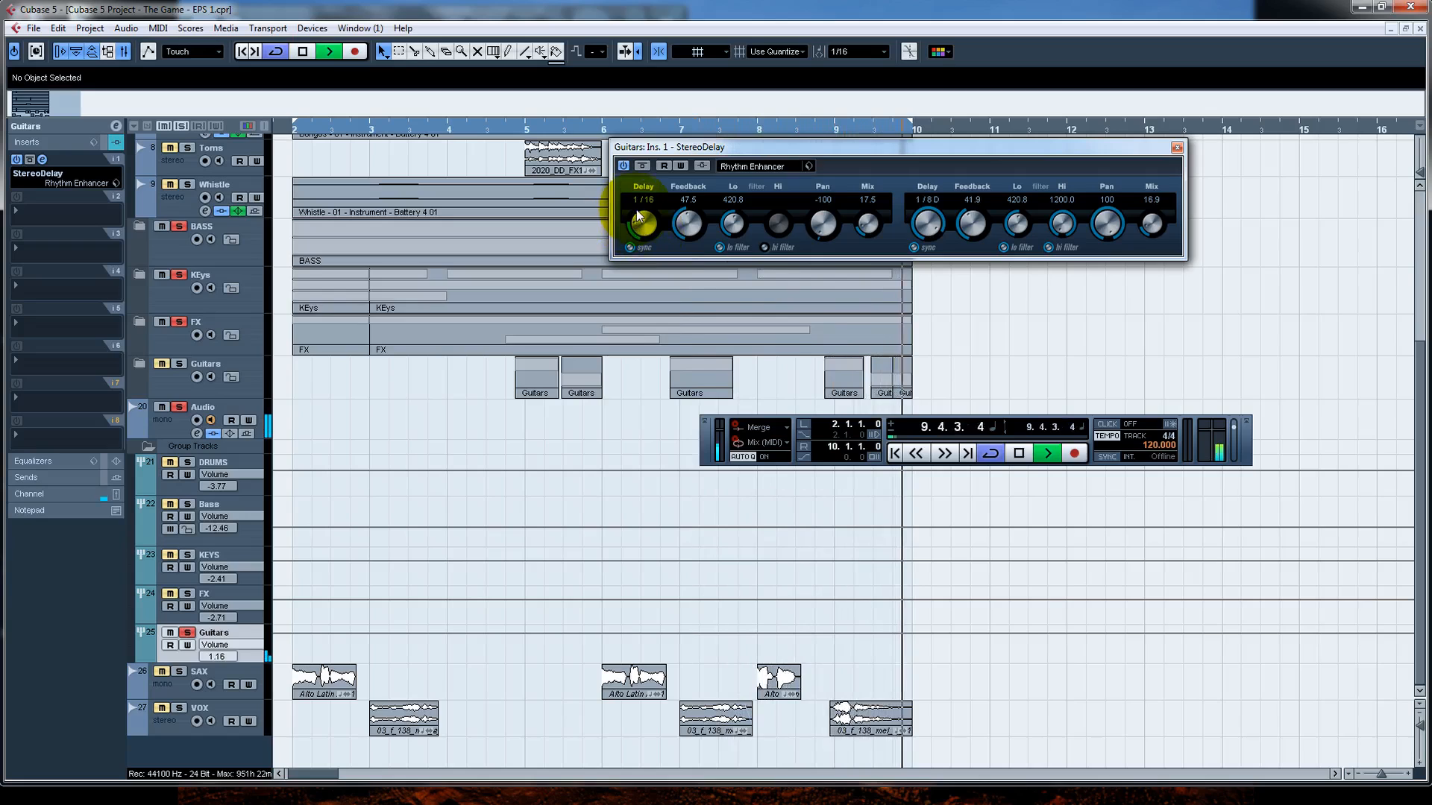
pyautogui.moveTo(753, 154); pyautogui.dragTo(763, 161)
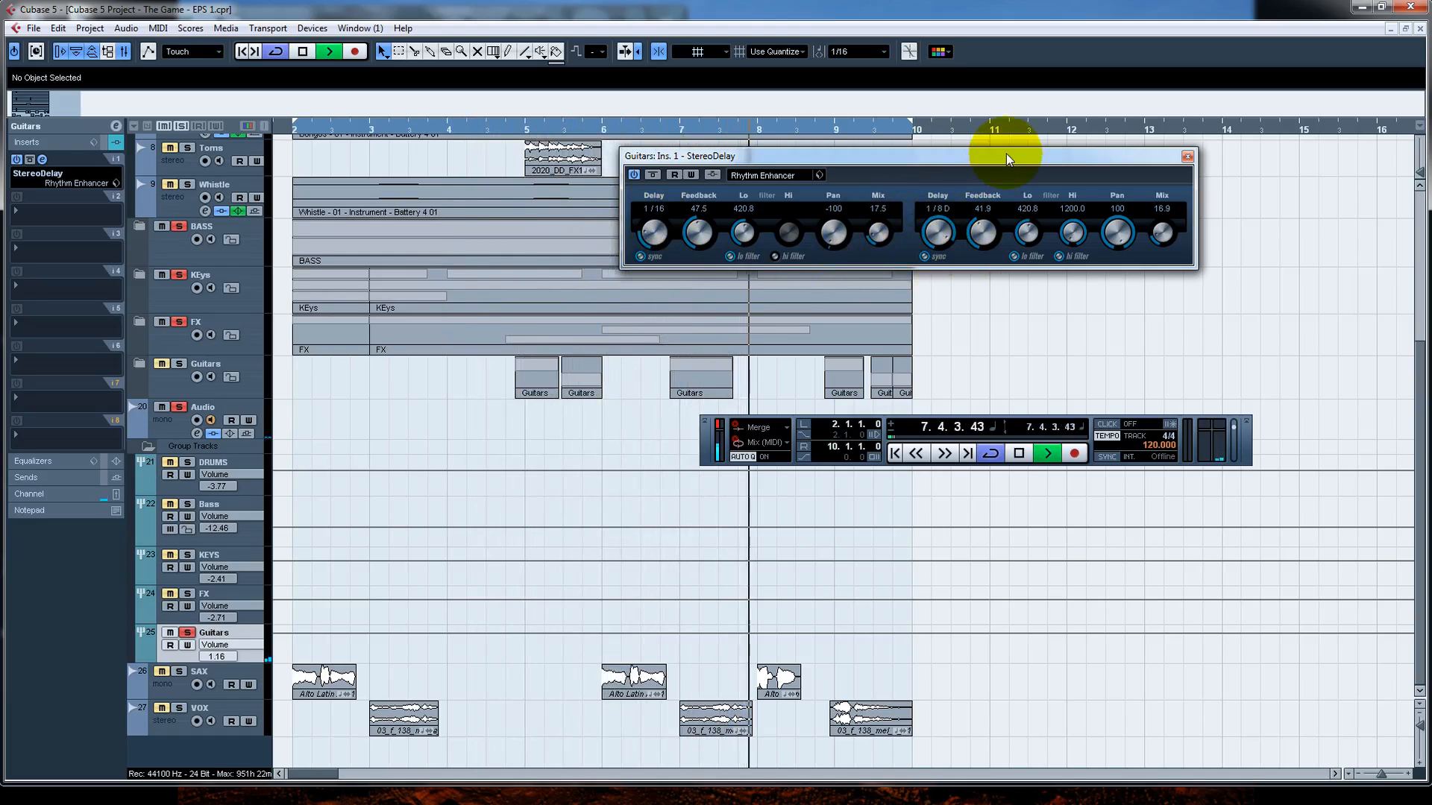
pyautogui.moveTo(1006, 154); pyautogui.dragTo(1036, 141)
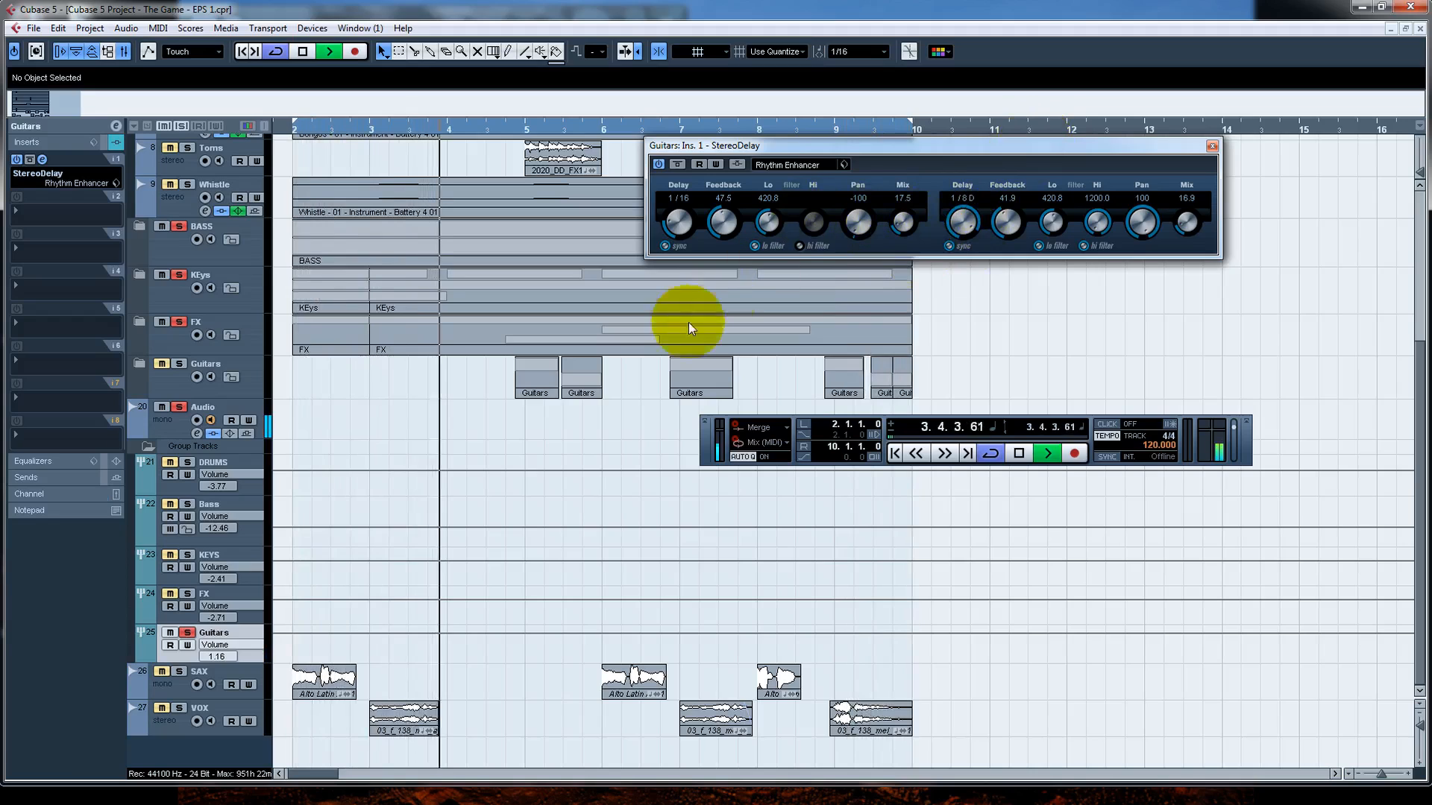
# Step: Solo the FX, KEYS, Bass and DRUMS groups together with Guitars to hear the delay in context, and stop playback
pyautogui.click(187, 594)
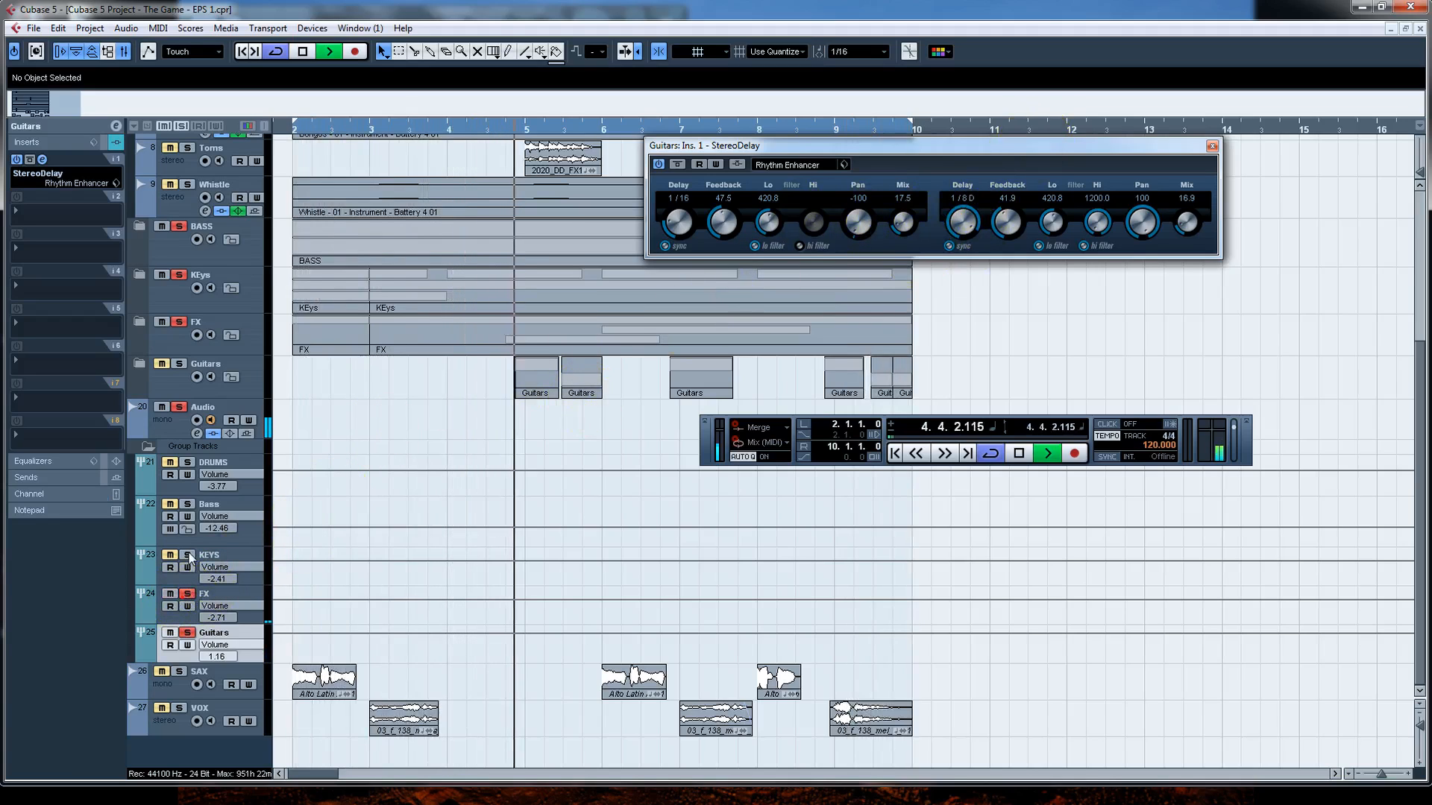
pyautogui.click(188, 505)
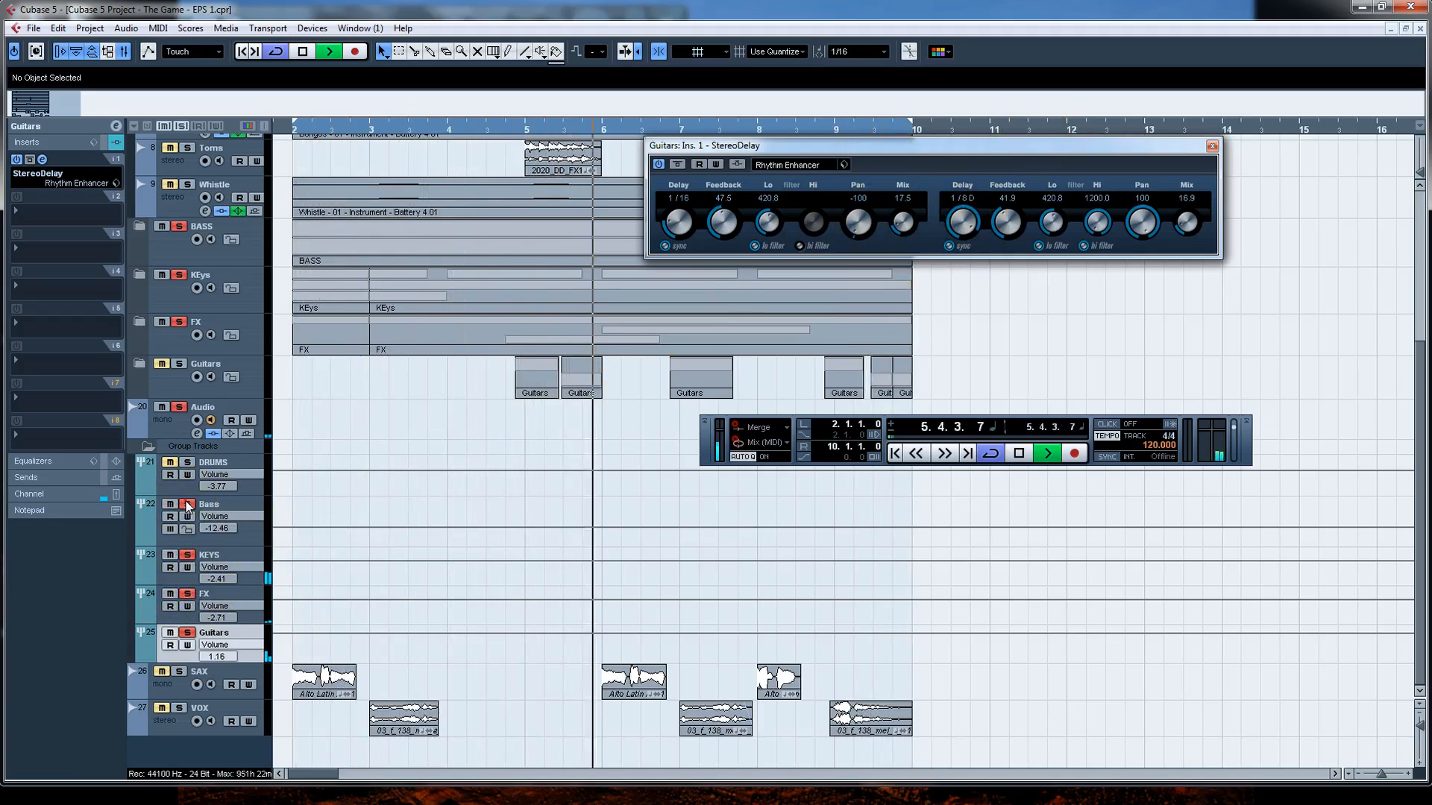
pyautogui.click(187, 463)
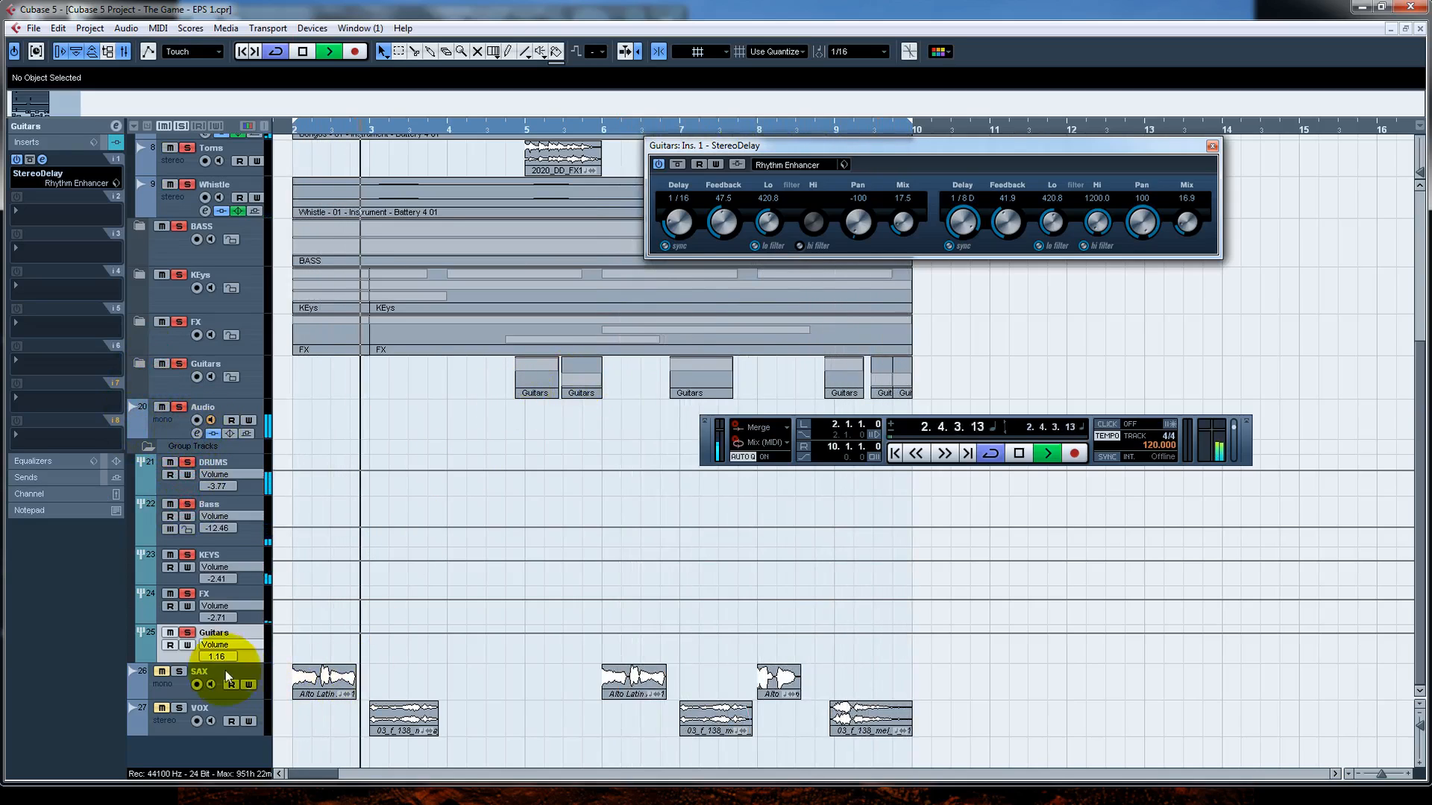
pyautogui.press('space')
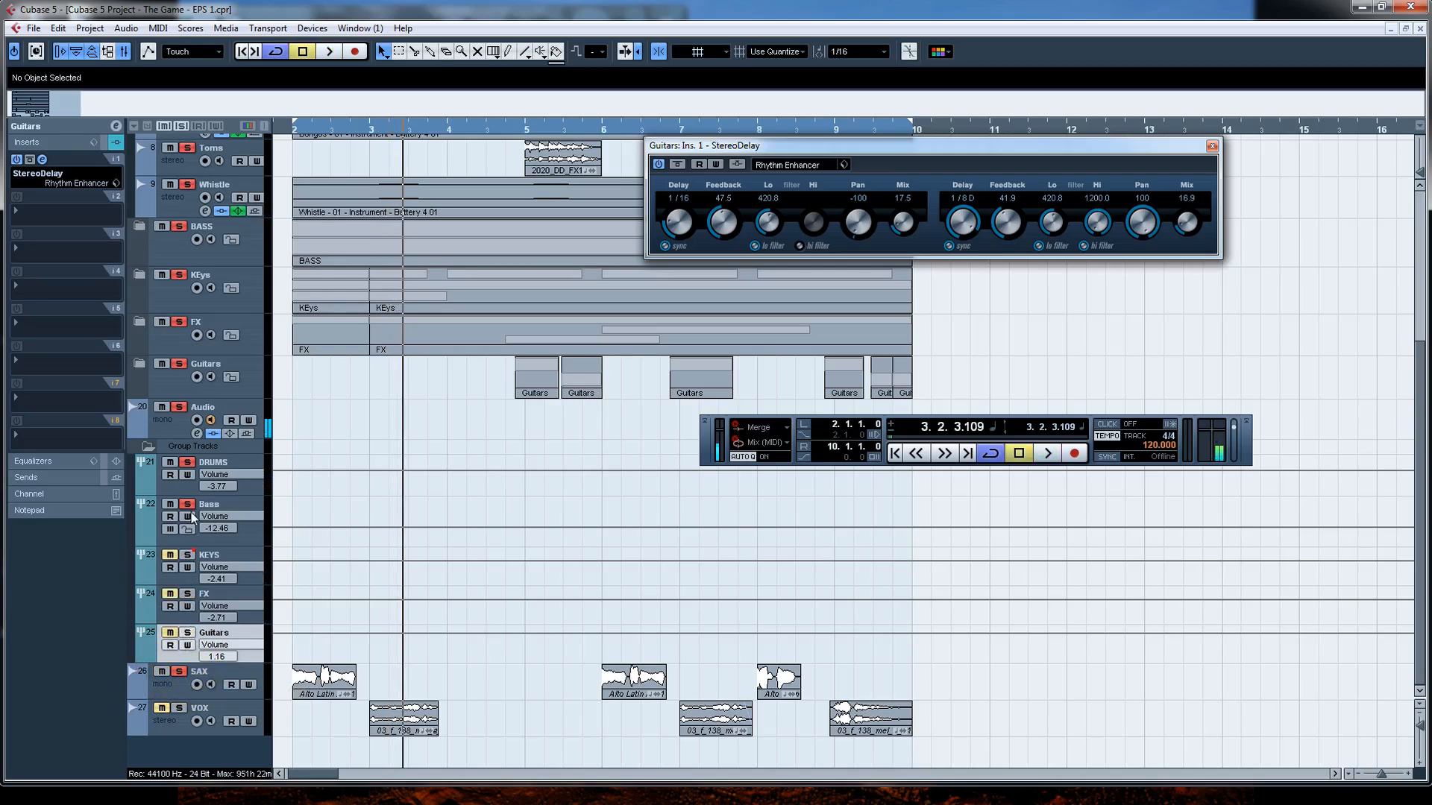
# Step: Select the soloed SAX track, bypass its eFX_StereoDelay with the editor open, and close the Guitars StereoDelay window
pyautogui.click(232, 680)
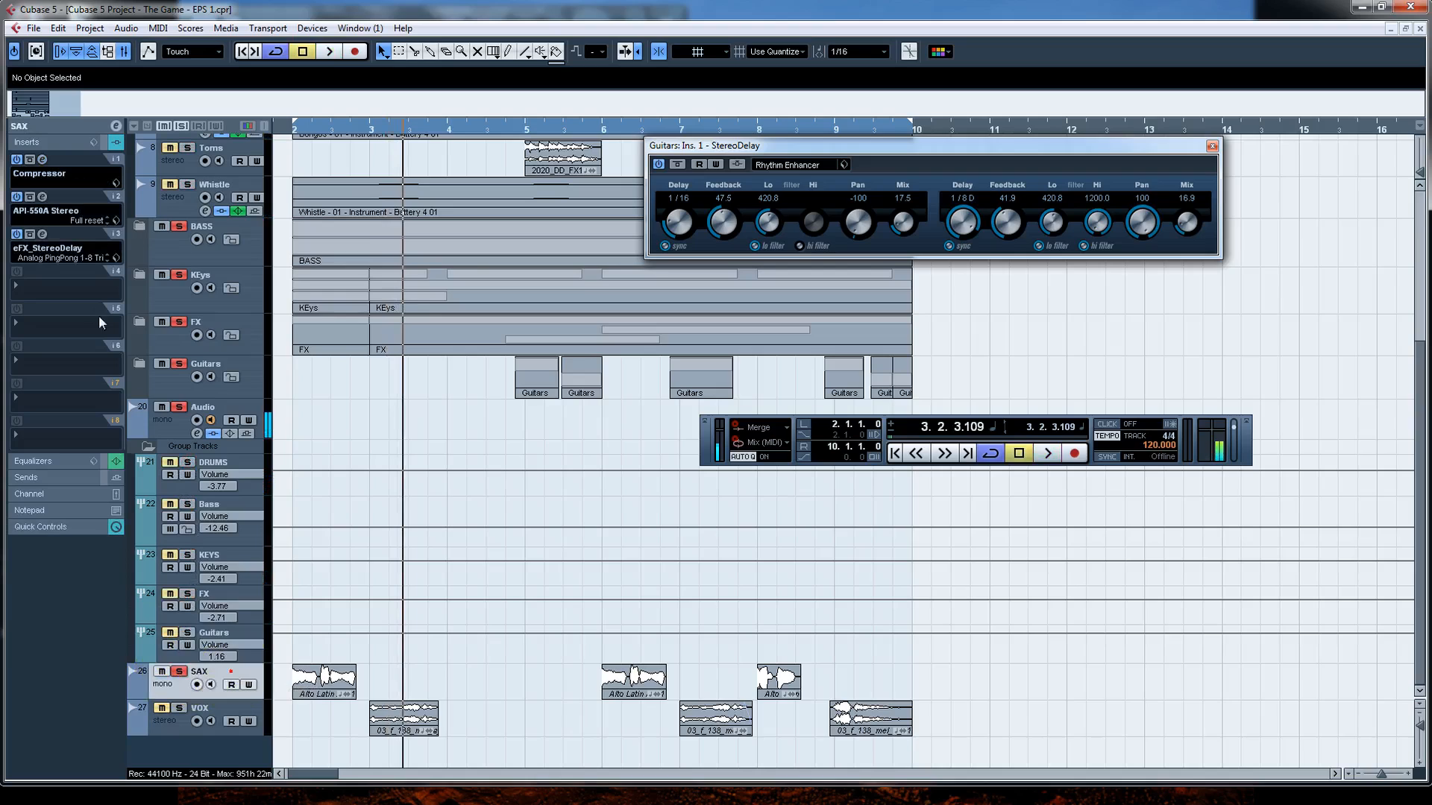
pyautogui.click(29, 234)
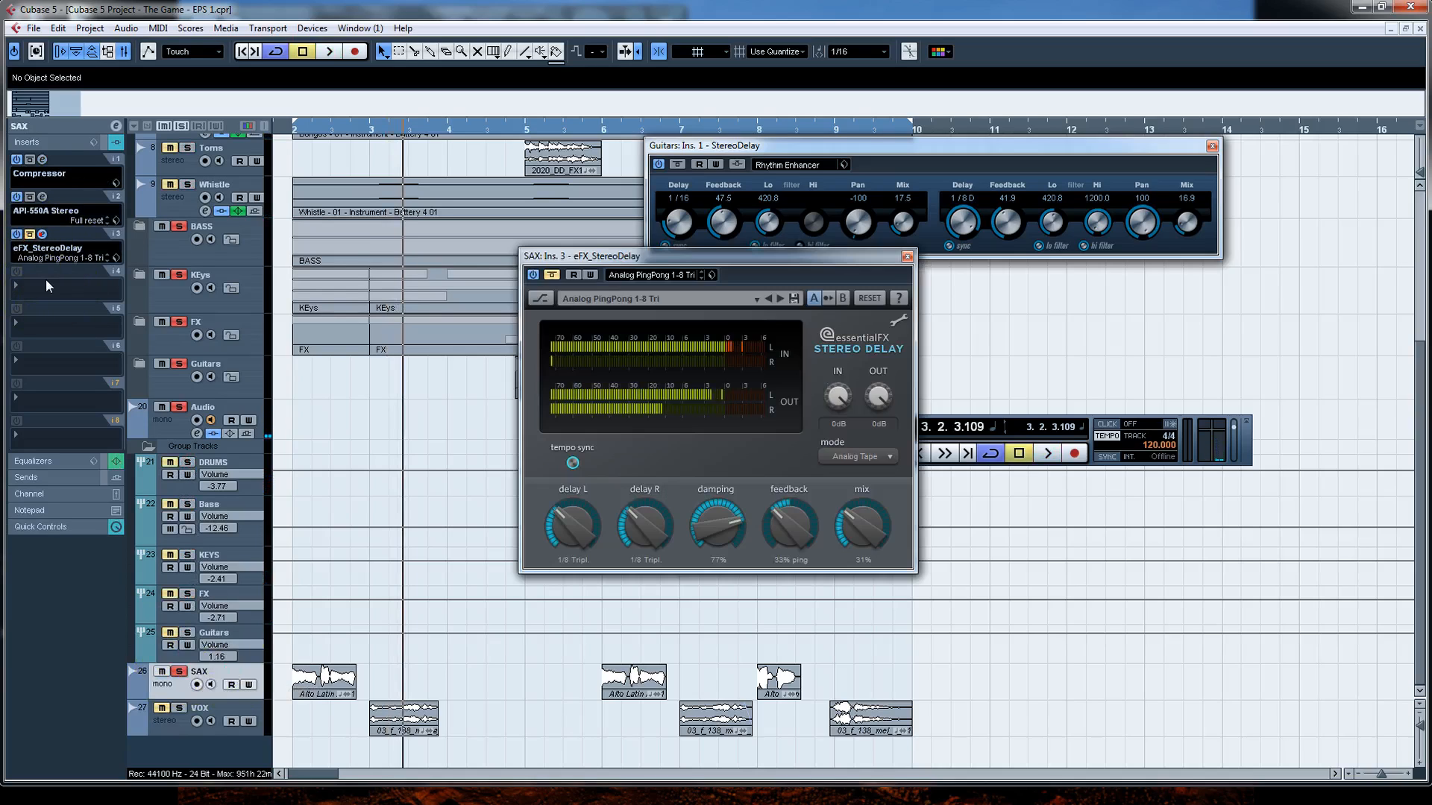
pyautogui.click(1212, 146)
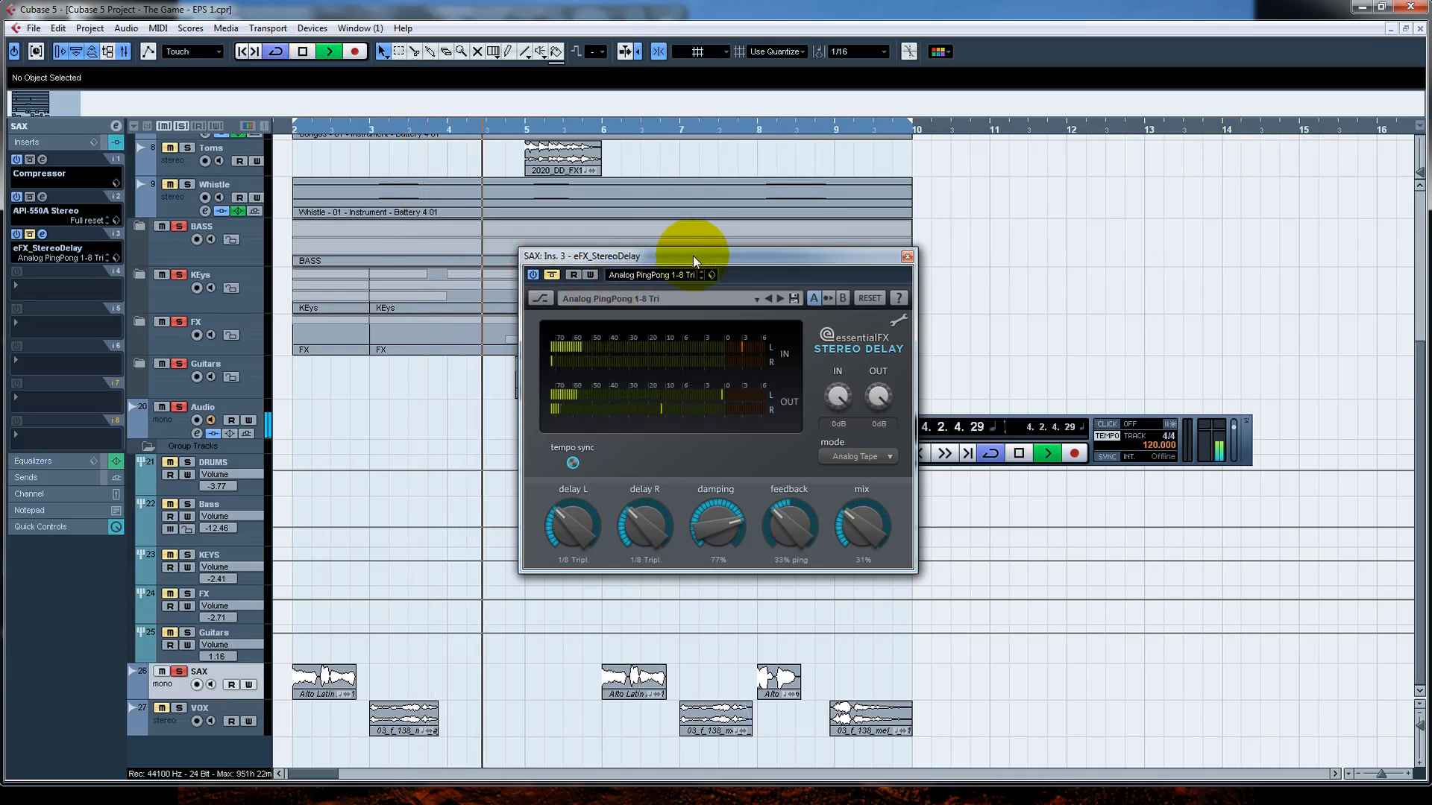
# Step: Reactivate the SAX track's eFX_StereoDelay during playback to compare it with the bypassed sound, keeping its window clear of the clips
pyautogui.moveTo(777, 245); pyautogui.dragTo(1110, 149)
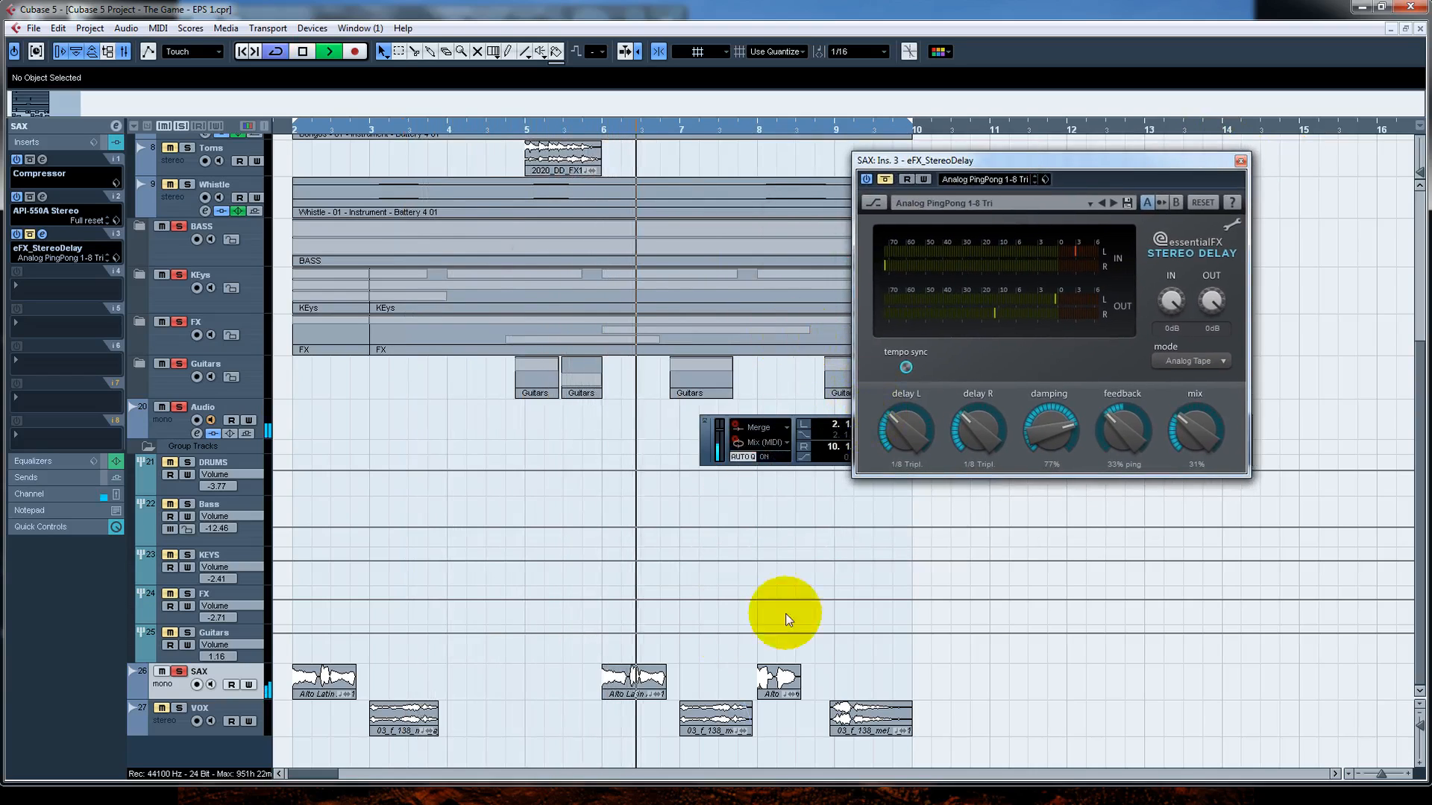
pyautogui.click(886, 180)
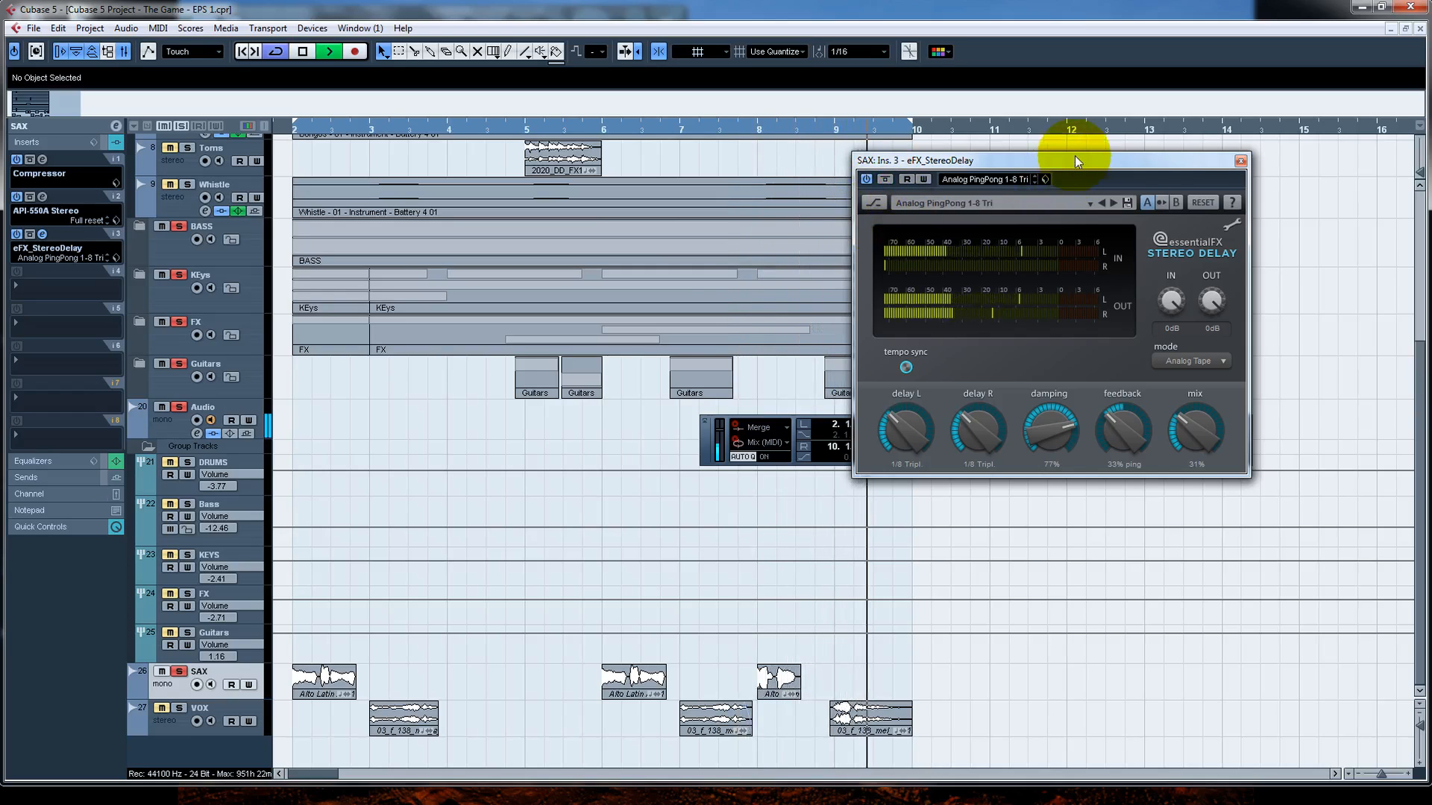
pyautogui.moveTo(1076, 160); pyautogui.dragTo(900, 136)
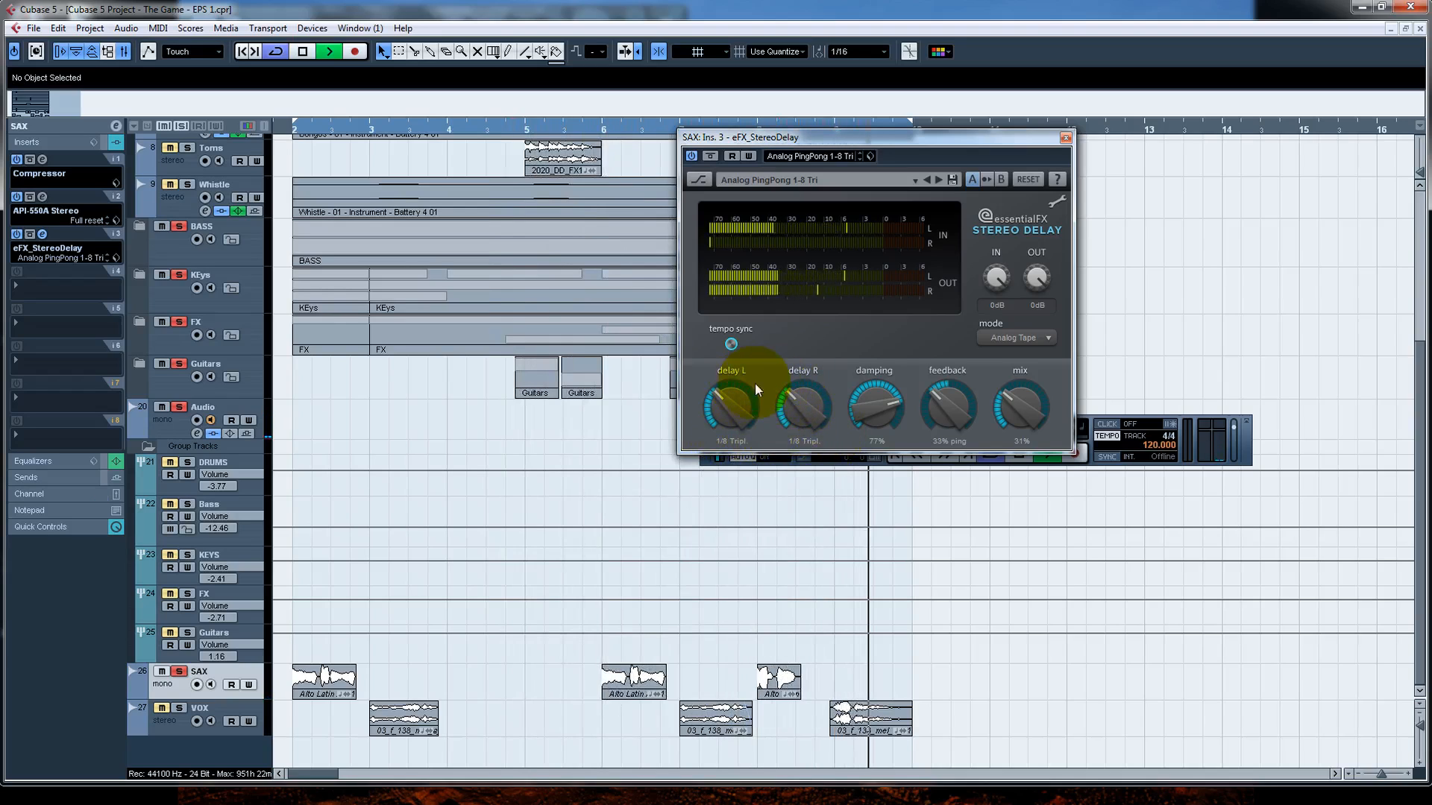
# Step: Solo the Guitars, FX, KEYS, Bass and DRUMS groups together with SAX, and close the eFX_StereoDelay window
pyautogui.click(187, 633)
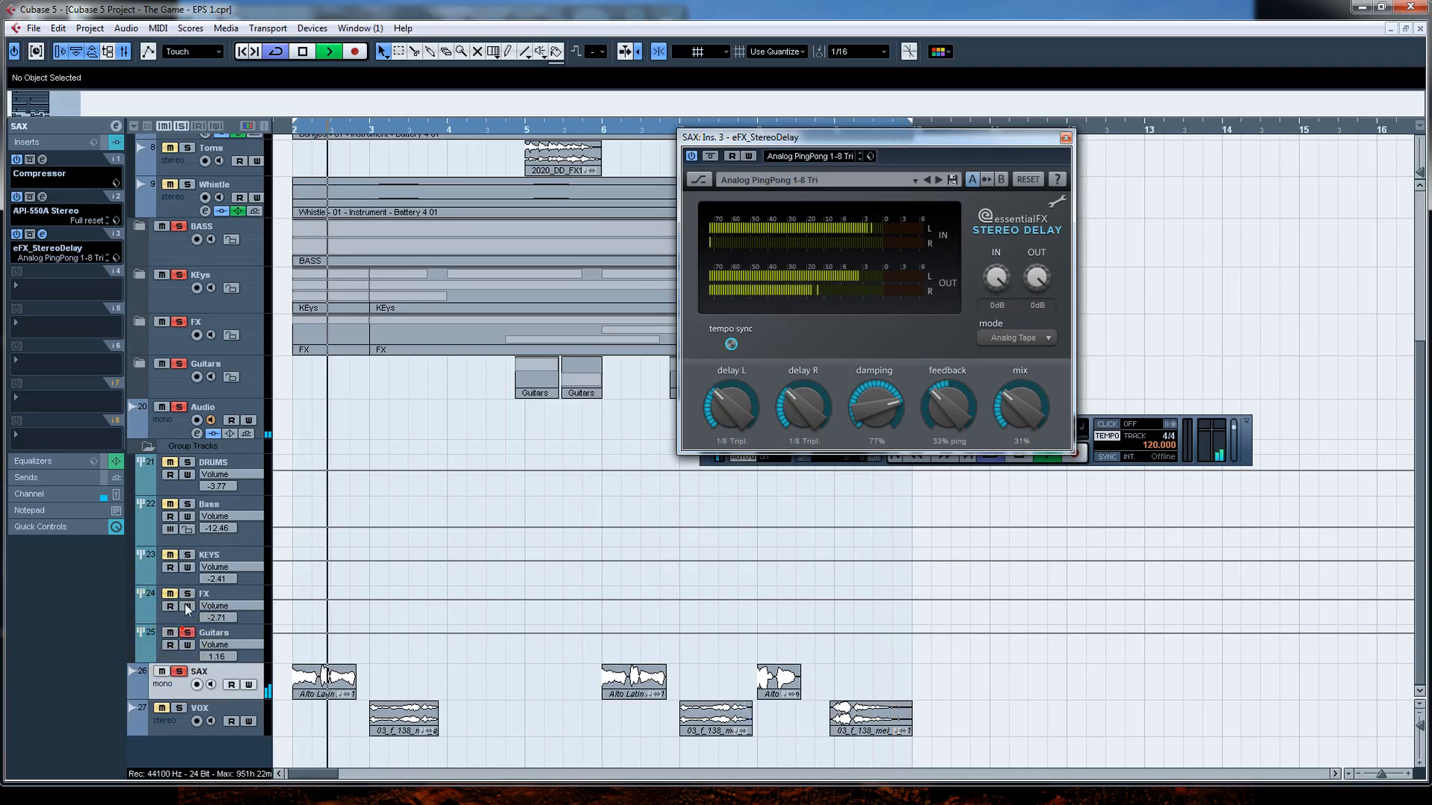
pyautogui.click(187, 593)
pyautogui.click(187, 554)
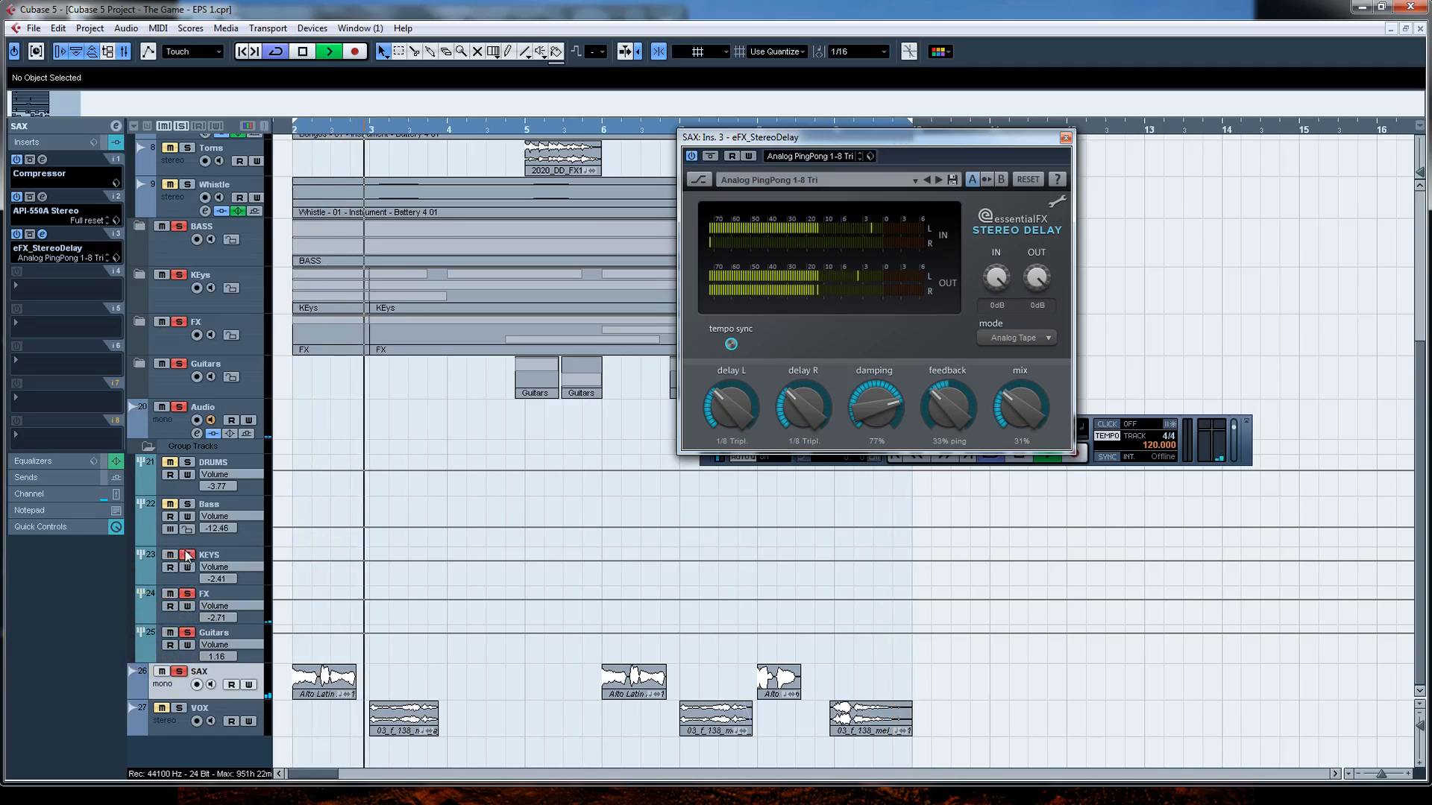
pyautogui.click(187, 463)
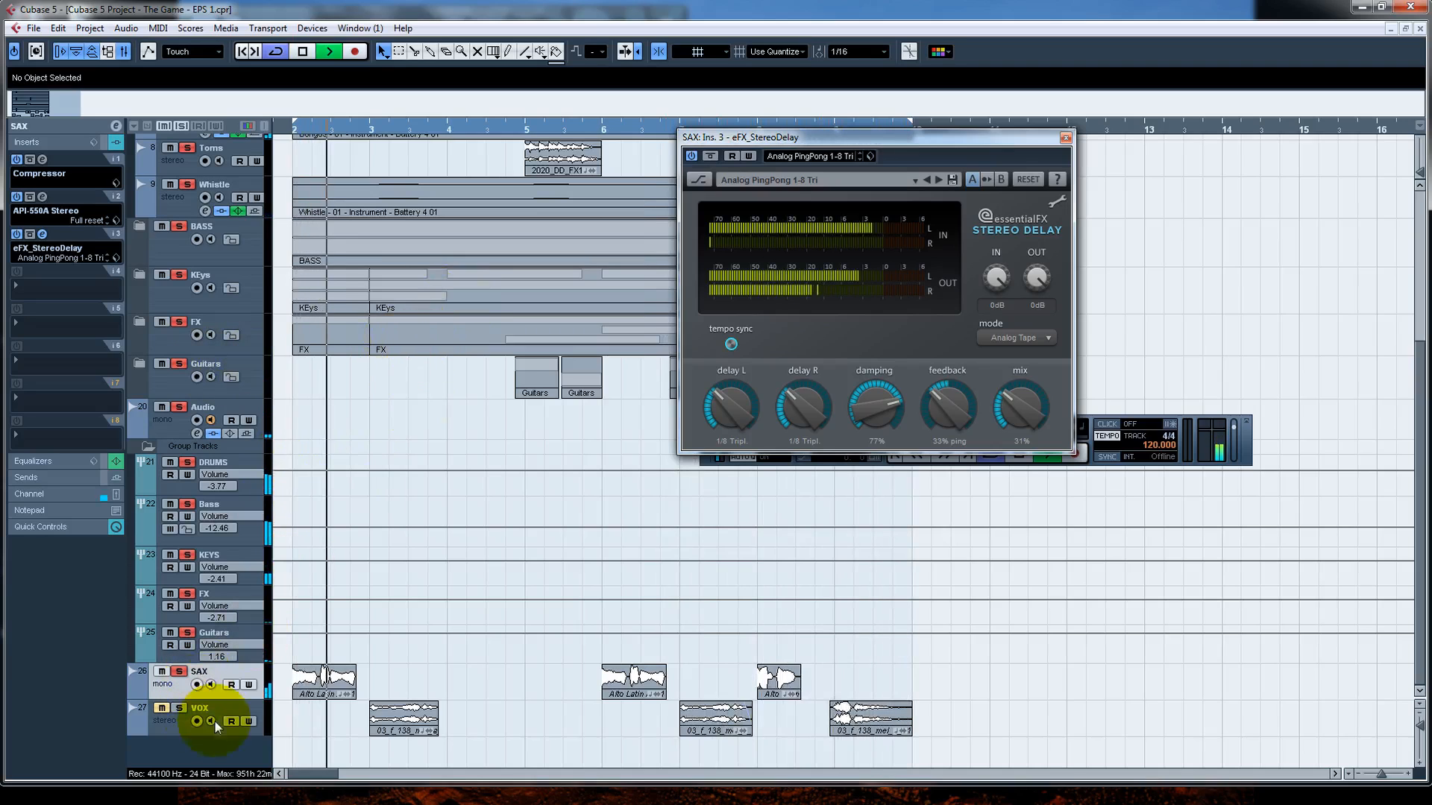
pyautogui.click(1065, 137)
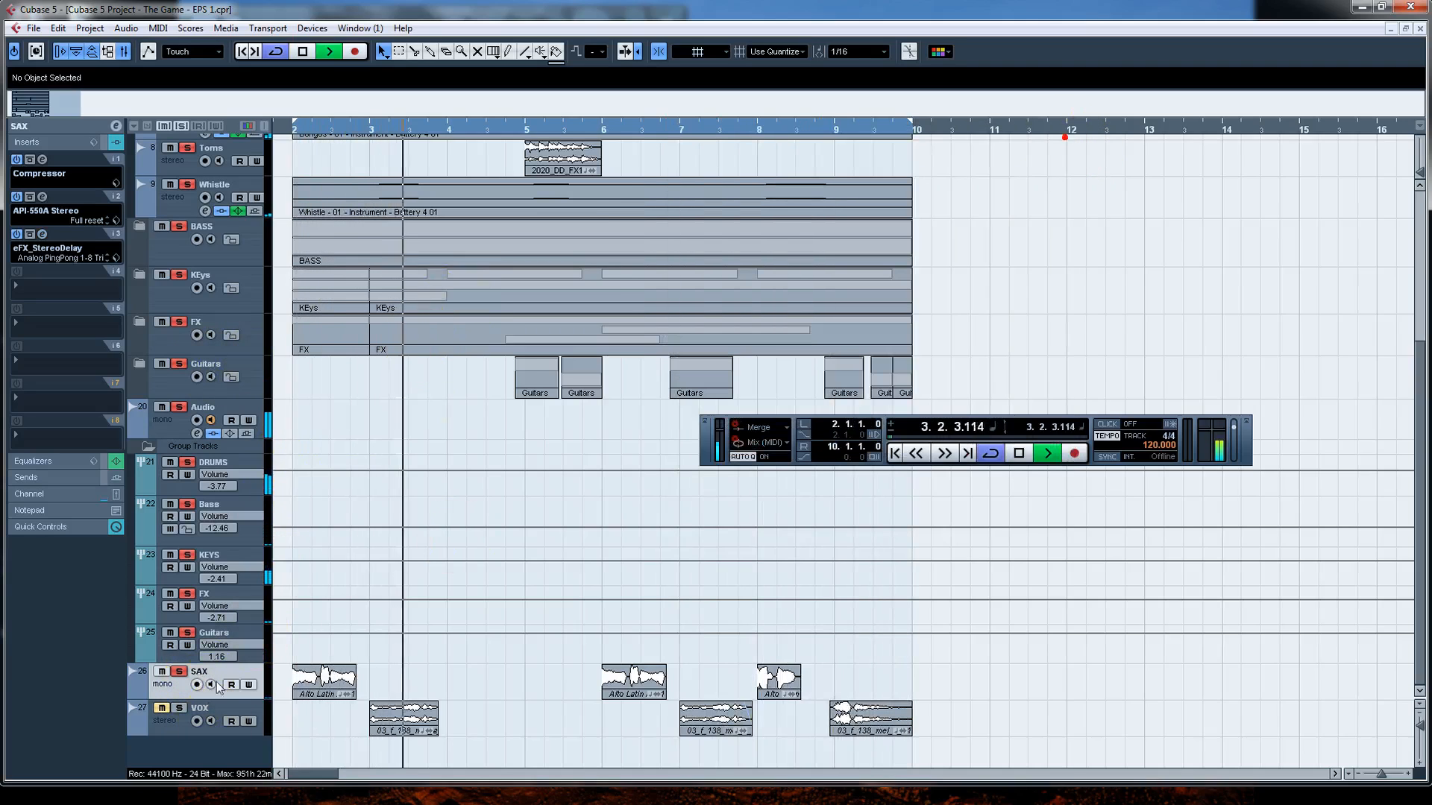
# Step: Select the VOX track to show its inserts, and maximize the project window
pyautogui.click(224, 708)
pyautogui.click(91, 142)
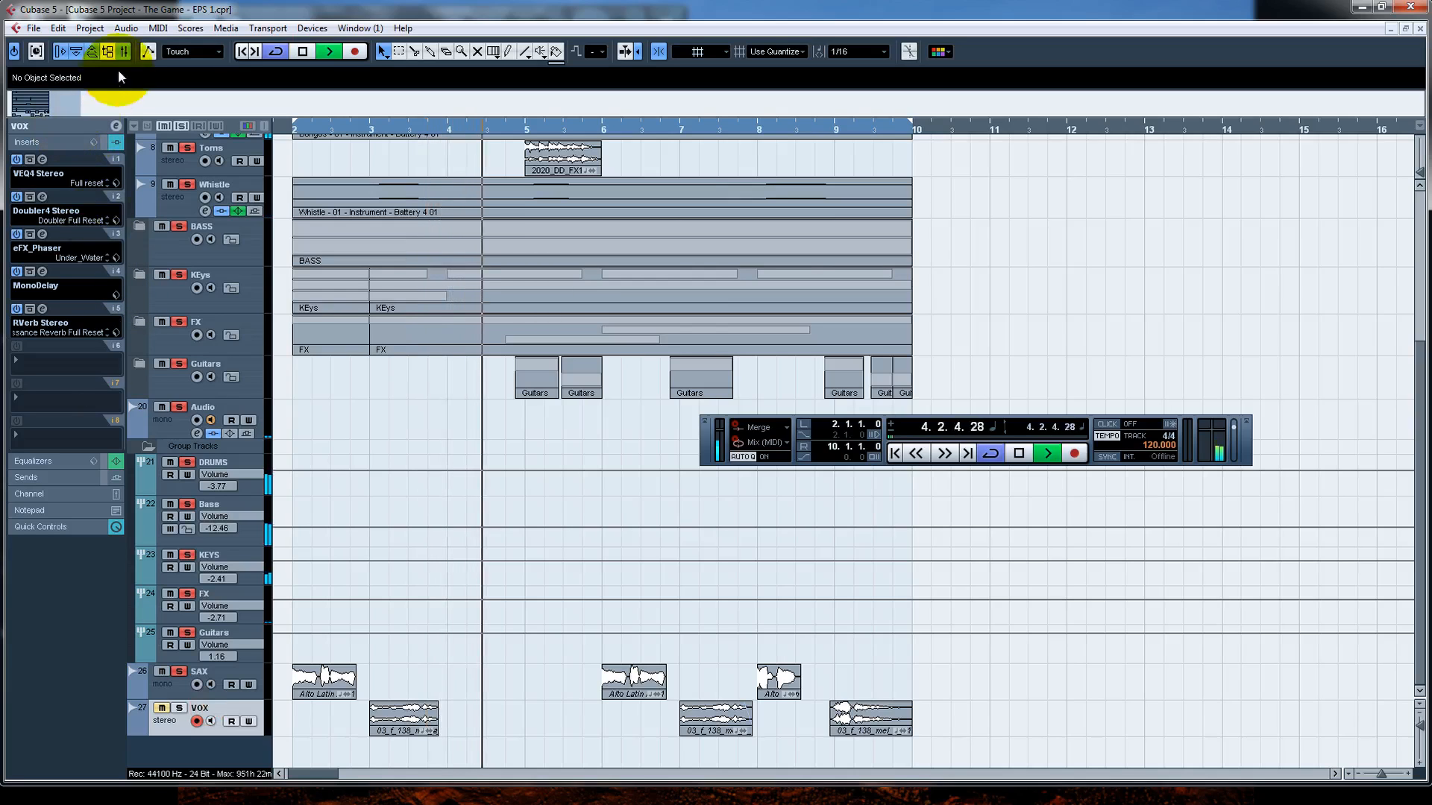
pyautogui.click(1383, 6)
pyautogui.doubleClick(895, 9)
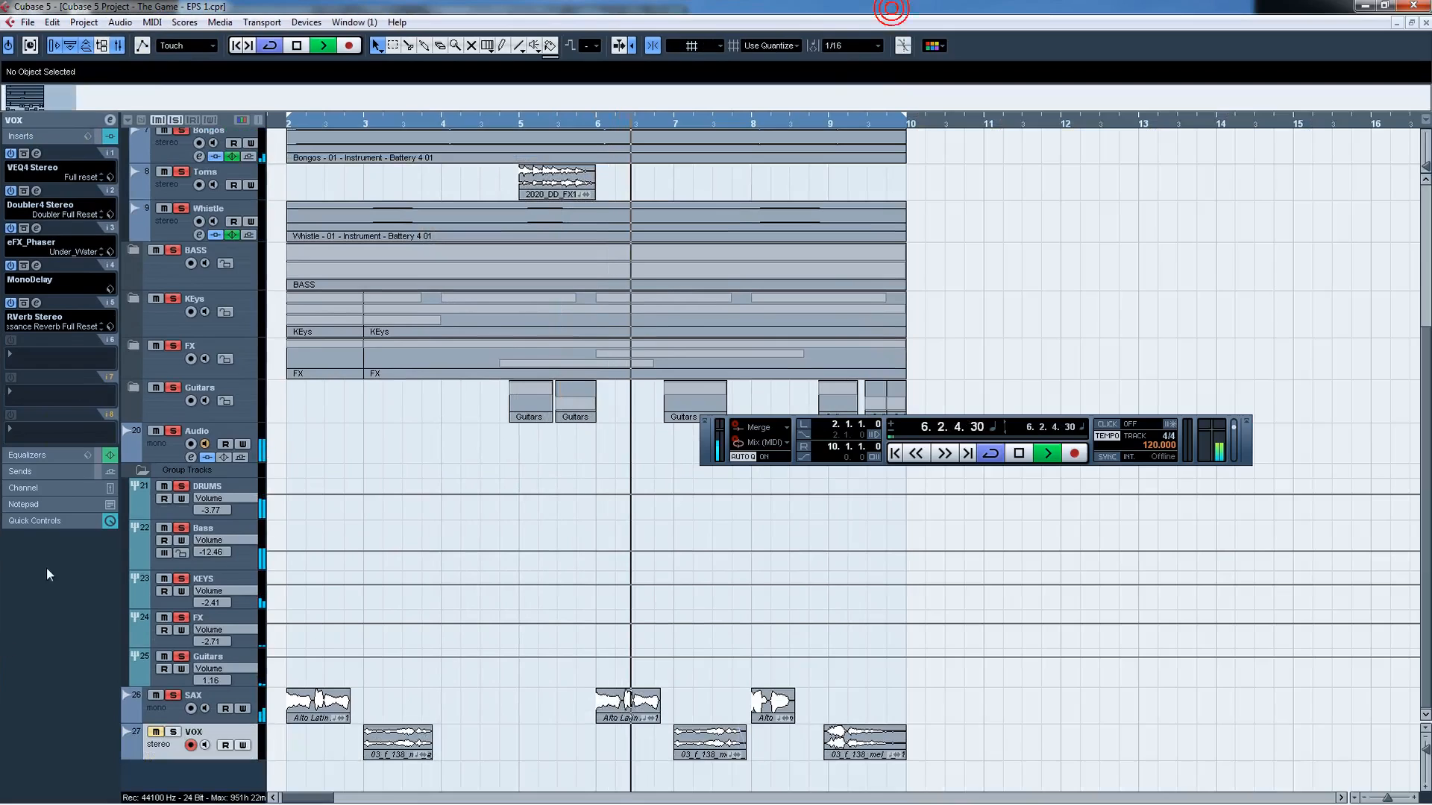
# Step: Bypass the RVerb and MonoDelay inserts on the VOX track, and open the MonoDelay editor over the arrangement
pyautogui.click(39, 290)
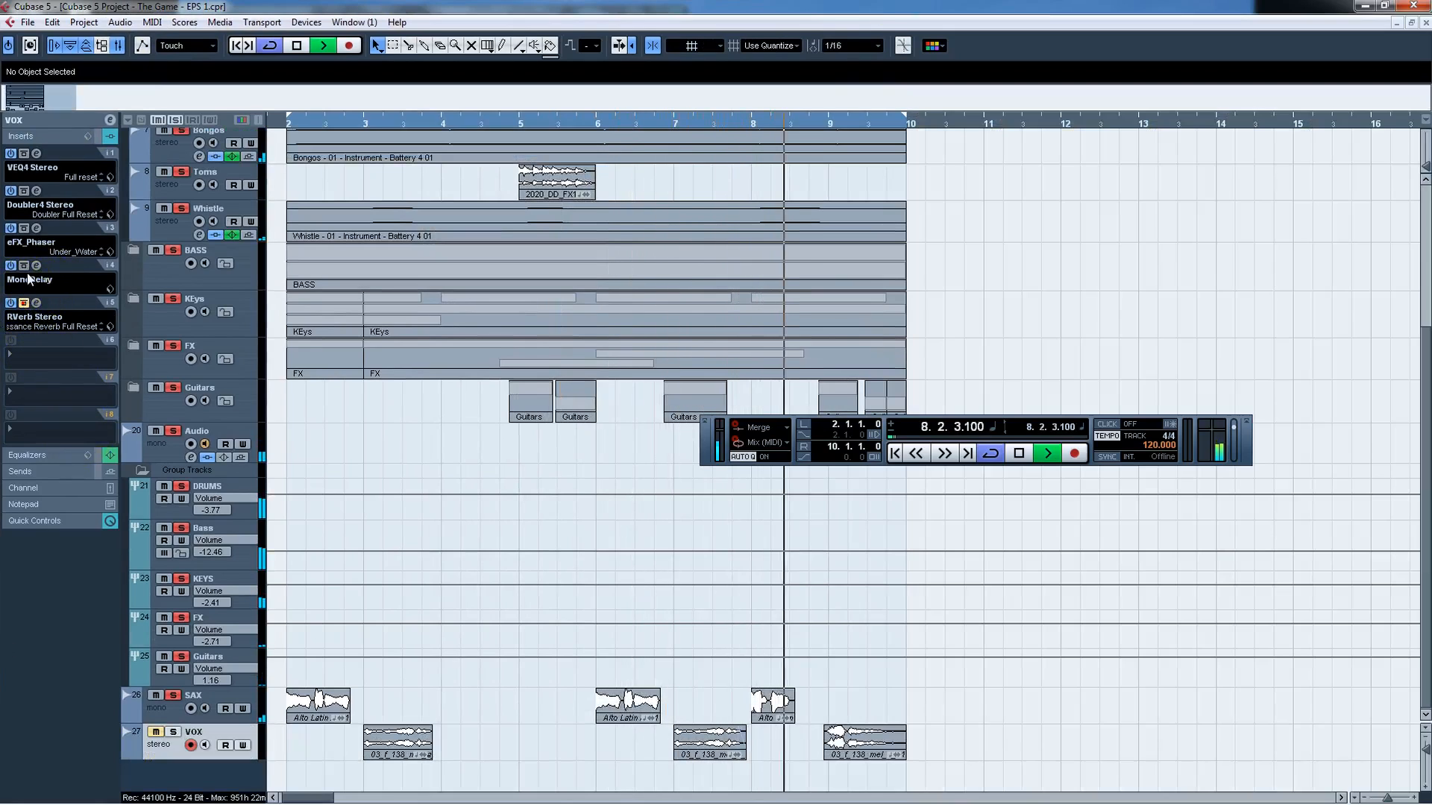
pyautogui.click(23, 265)
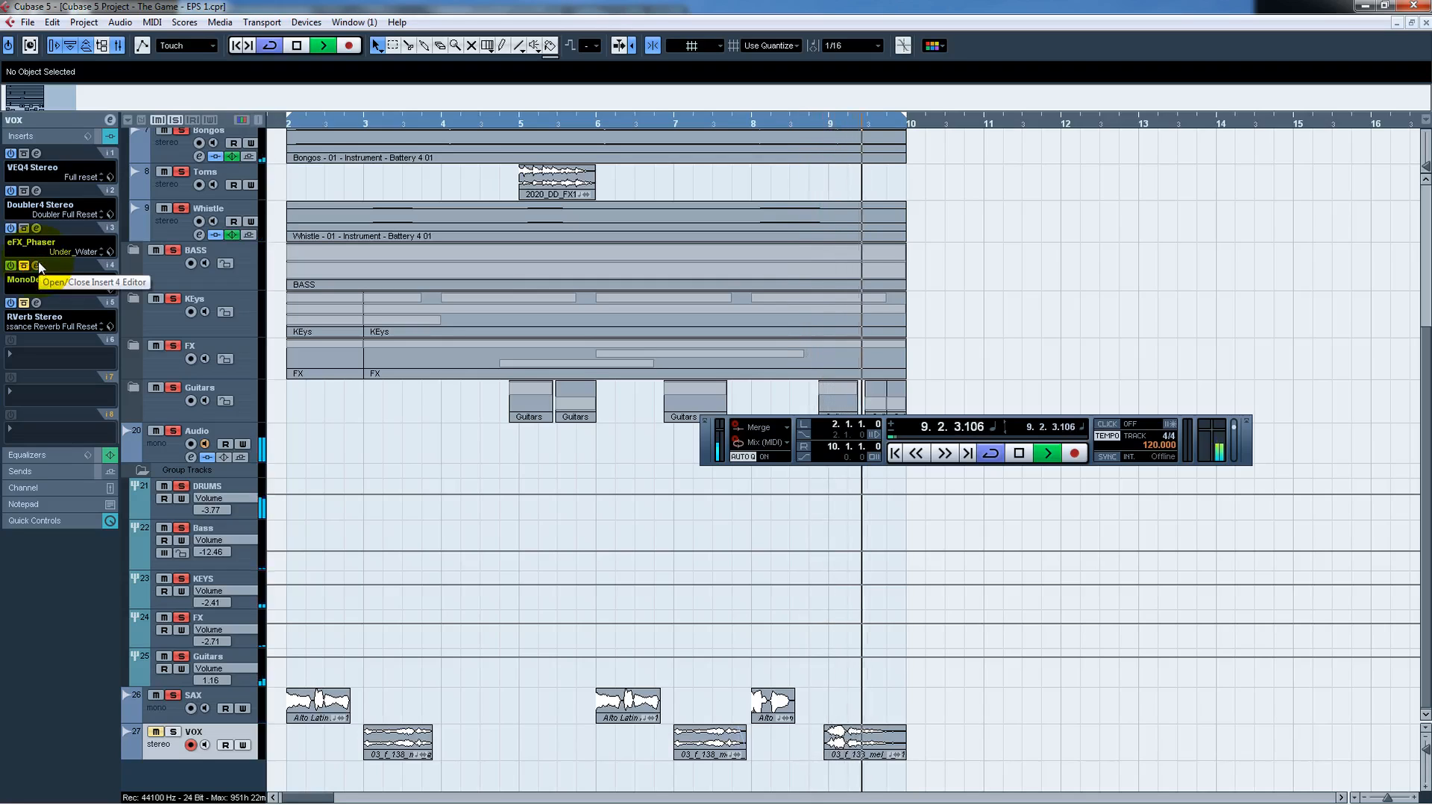
pyautogui.click(36, 265)
pyautogui.moveTo(862, 302); pyautogui.dragTo(757, 229)
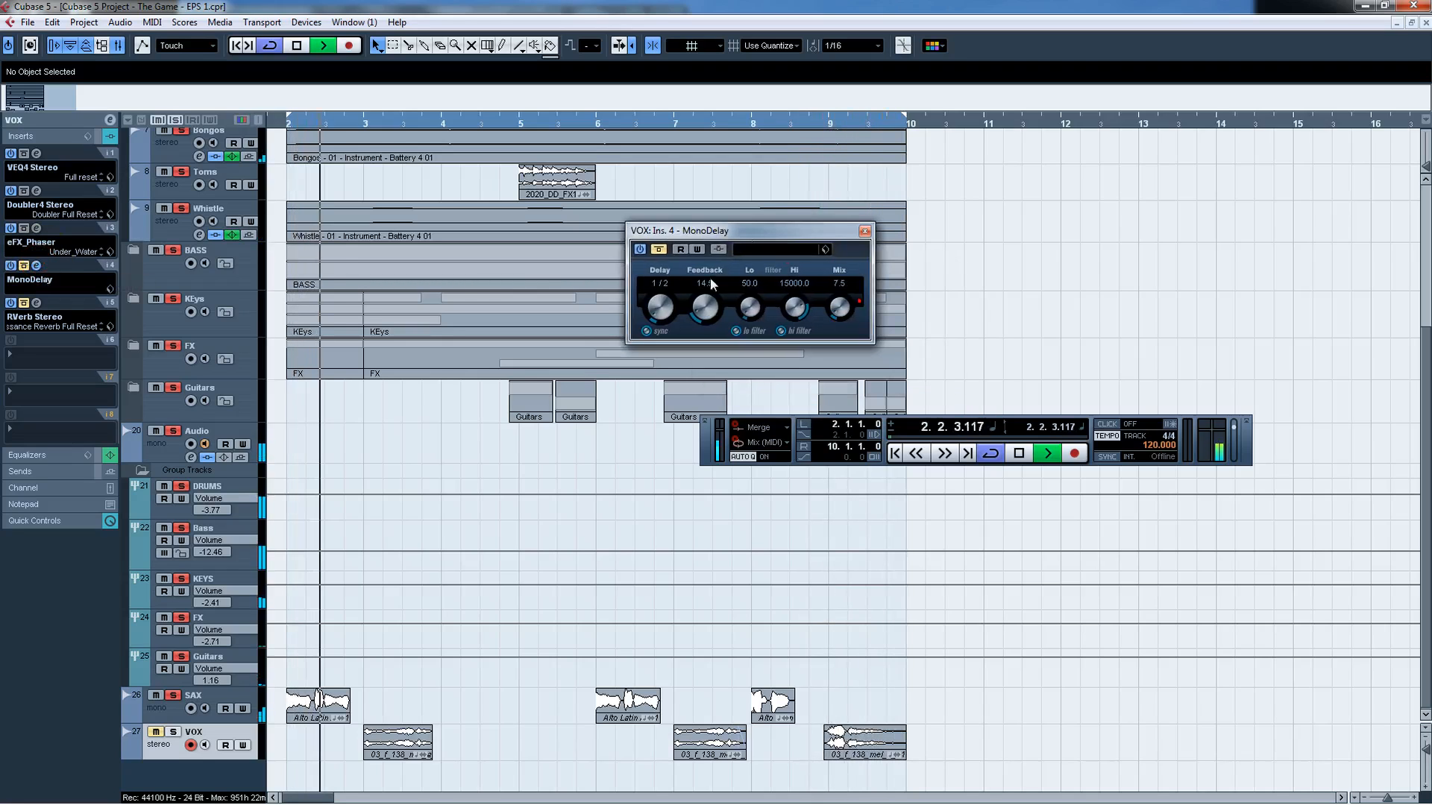
# Step: Solo the VOX track alone by unsoloing SAX and the Guitars, FX, KEYS, Bass and DRUMS groups
pyautogui.click(165, 347)
pyautogui.click(156, 731)
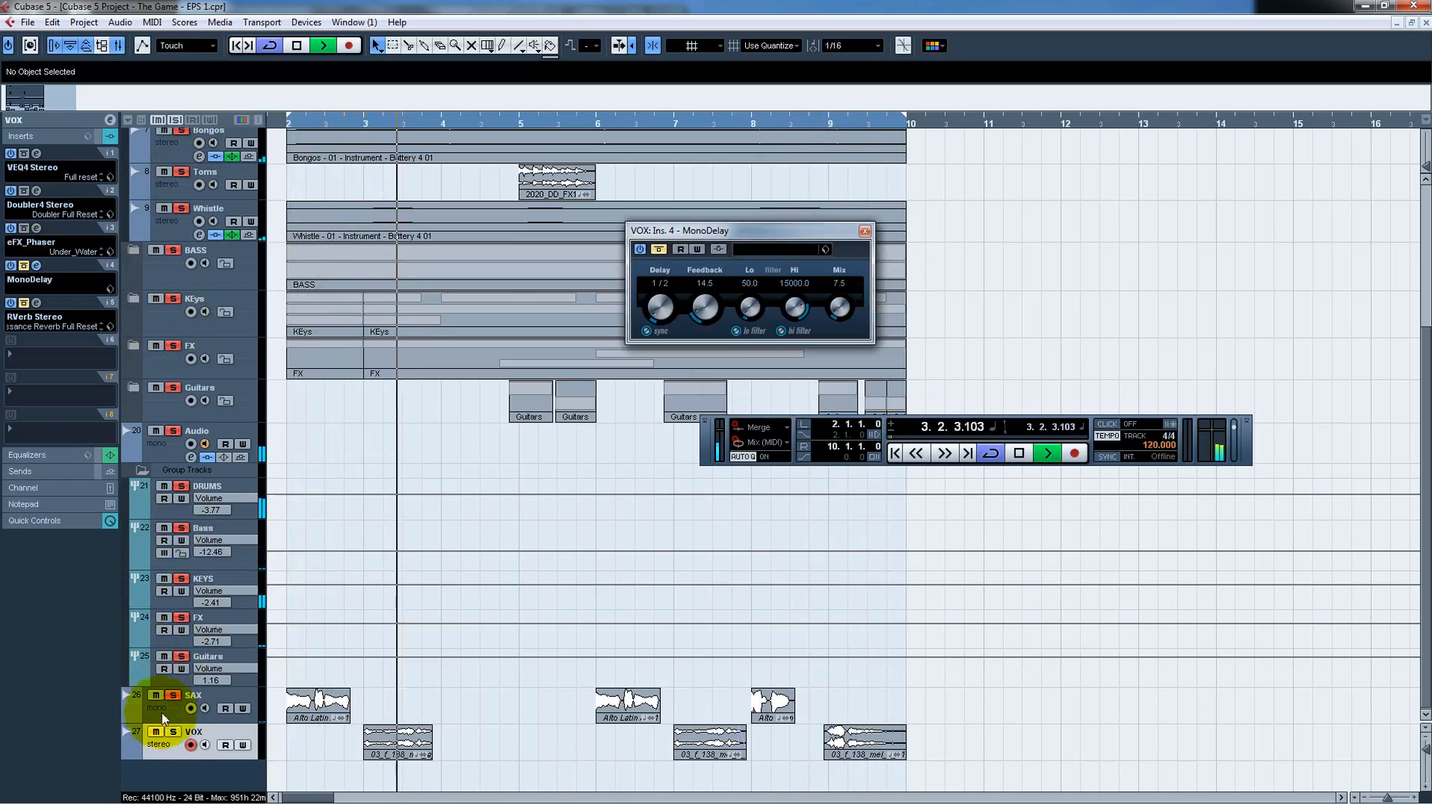
pyautogui.click(155, 695)
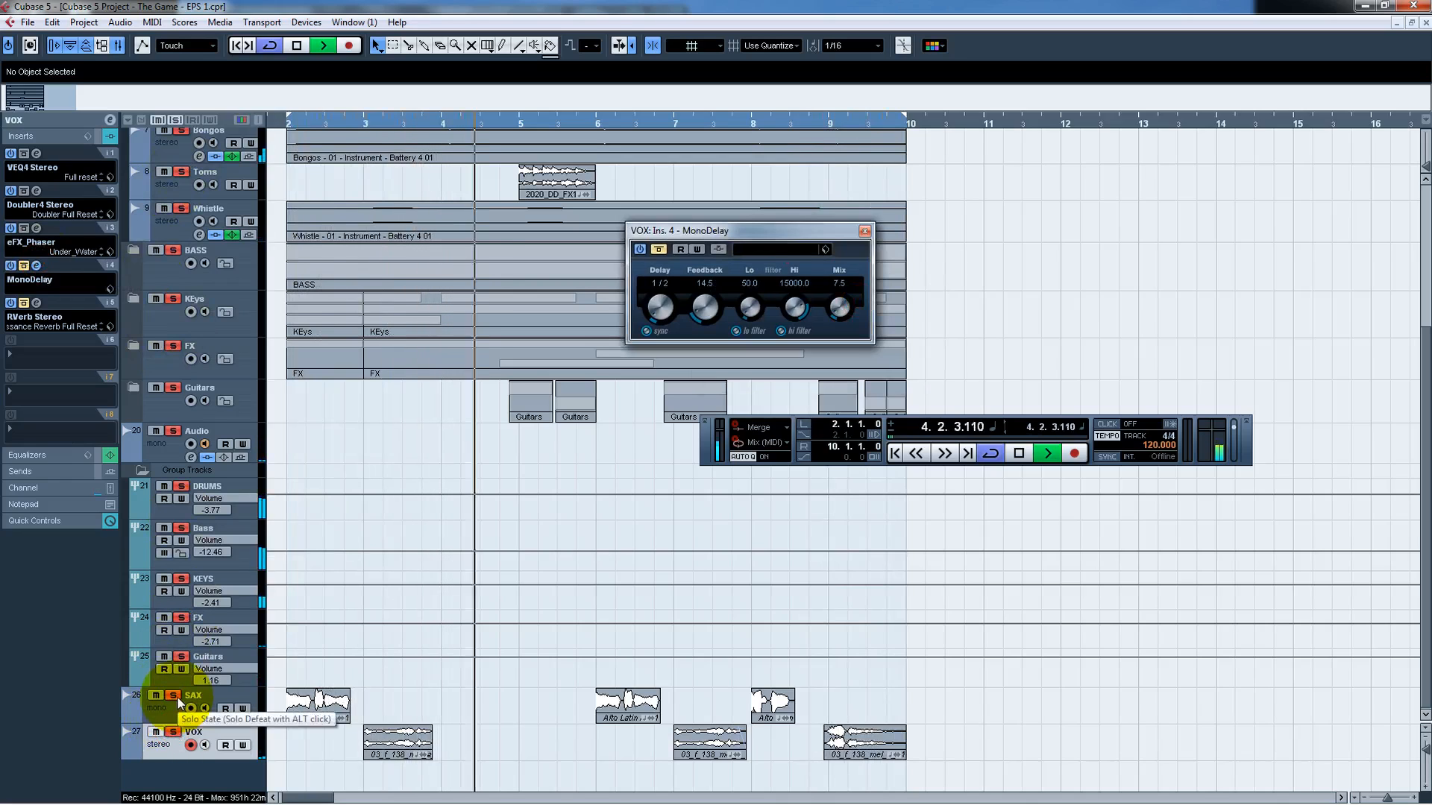
pyautogui.click(164, 657)
pyautogui.click(182, 618)
pyautogui.click(181, 579)
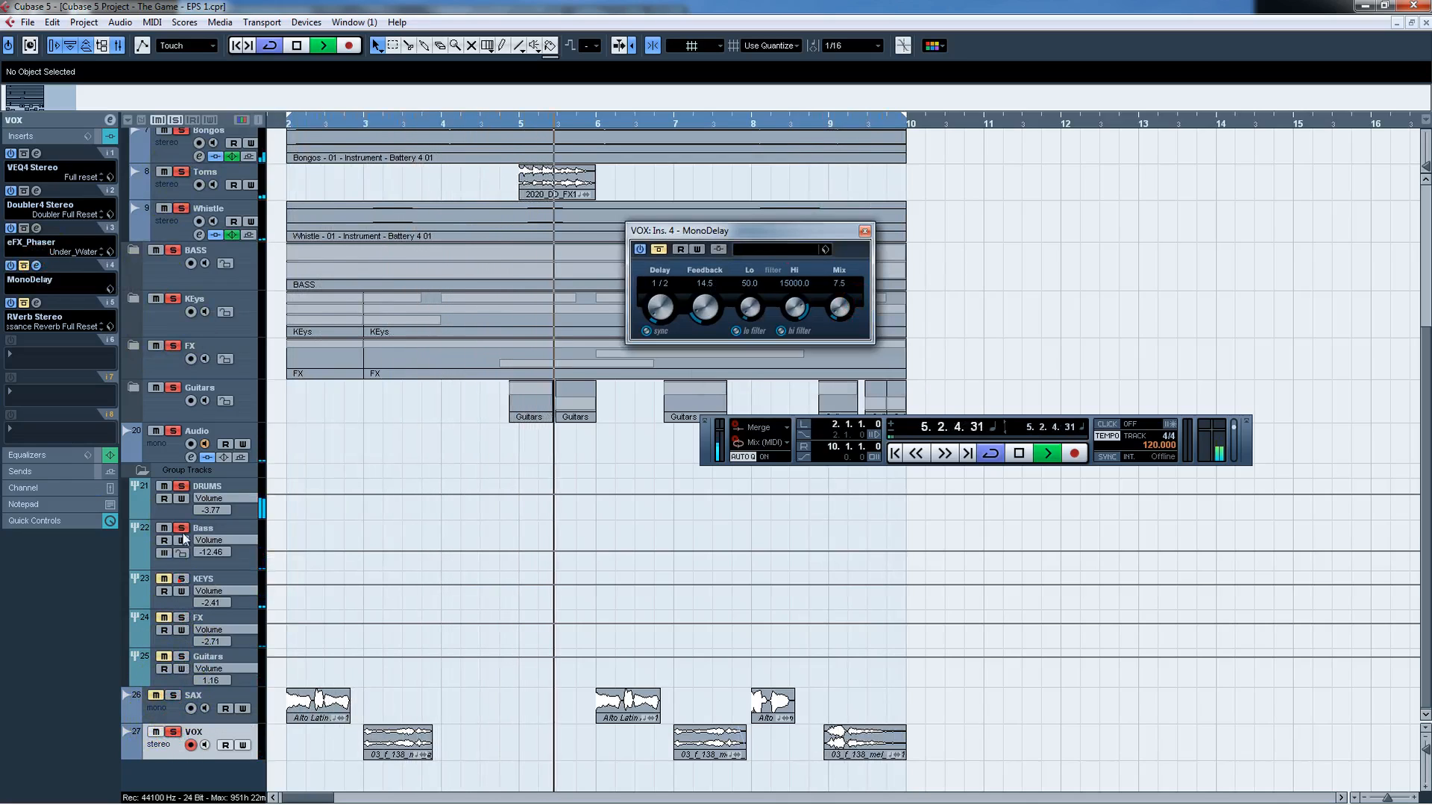
pyautogui.click(181, 529)
pyautogui.click(181, 487)
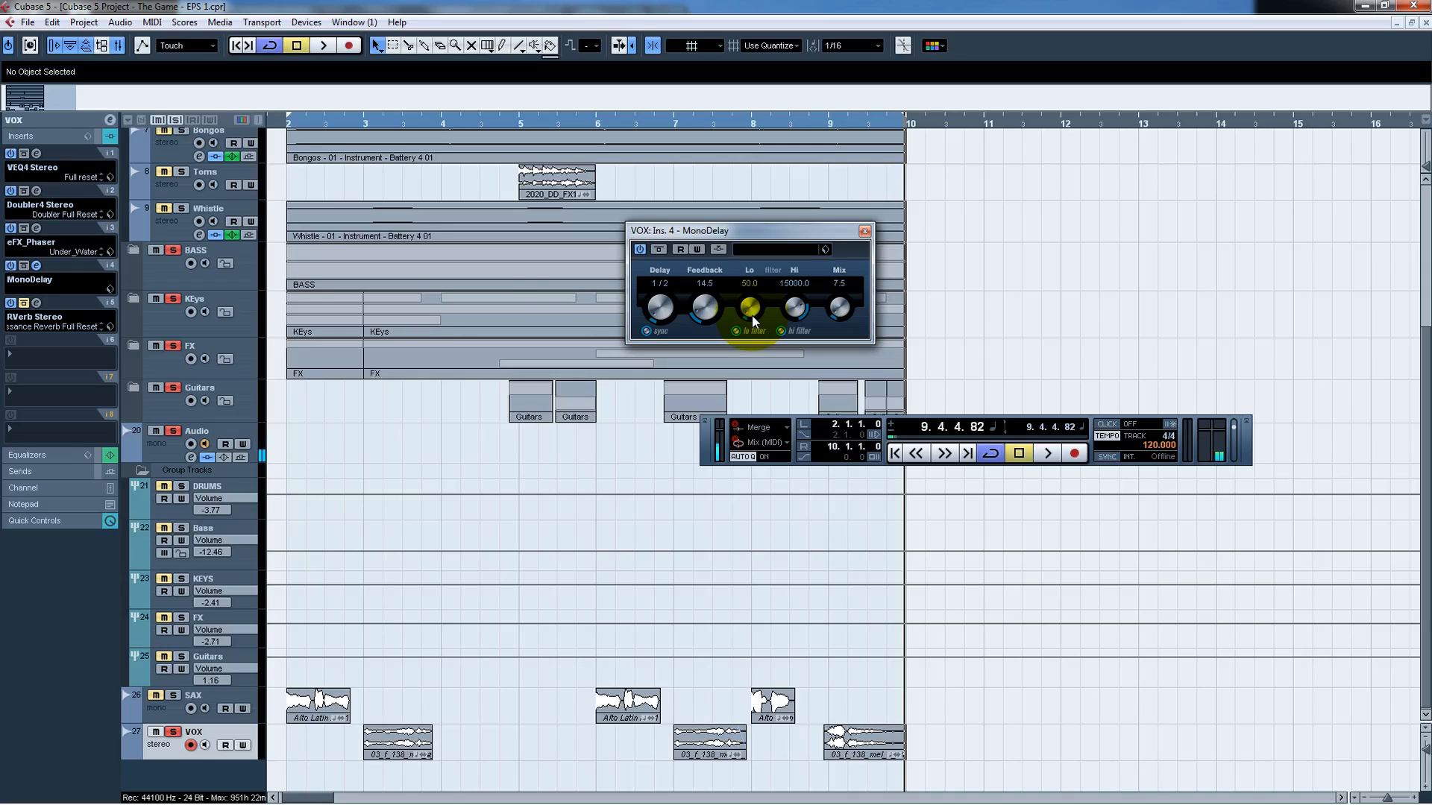
# Step: Set the Lo filter of the VOX track's MonoDelay to 800 and resume playback to hear it
pyautogui.moveTo(748, 317); pyautogui.dragTo(758, 262)
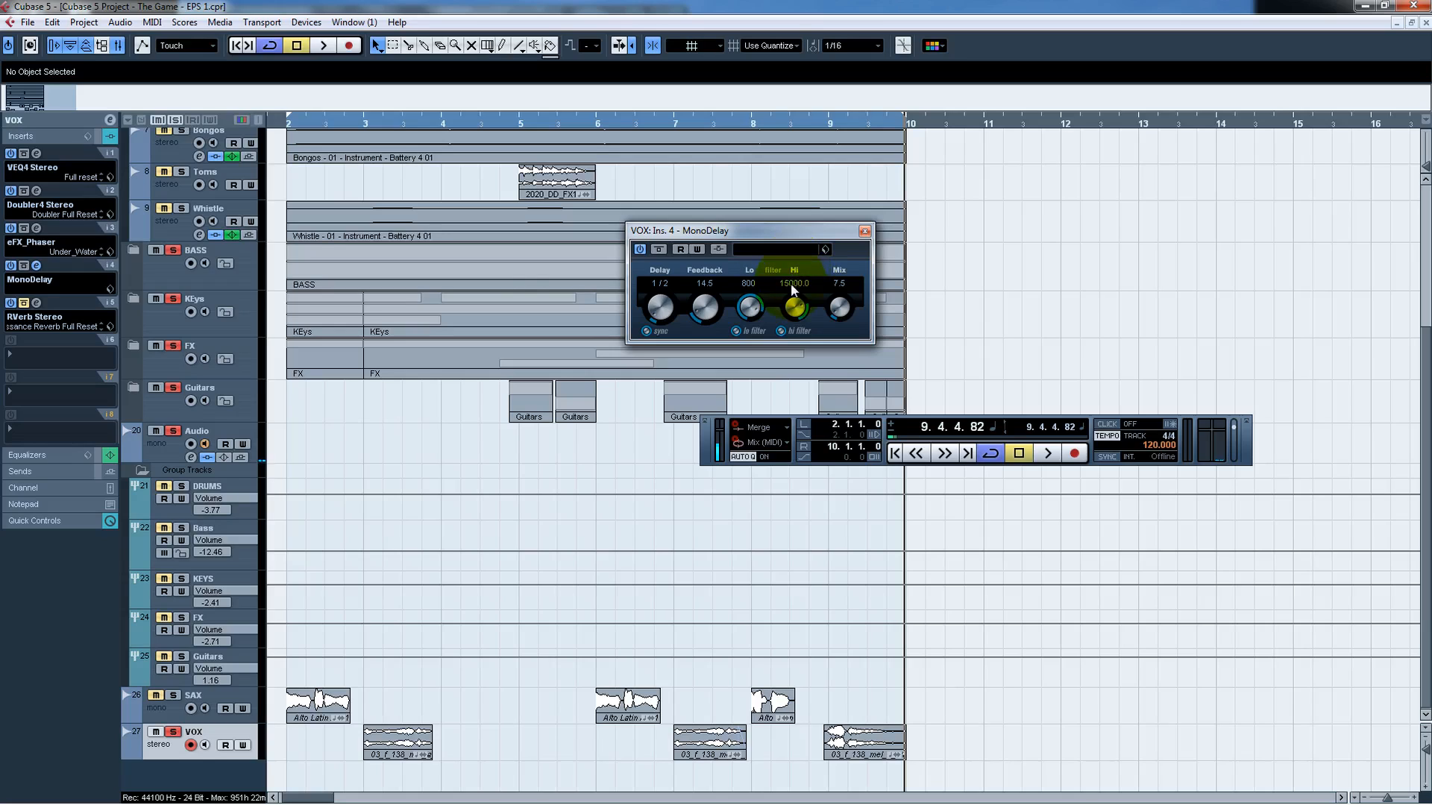
pyautogui.press('space')
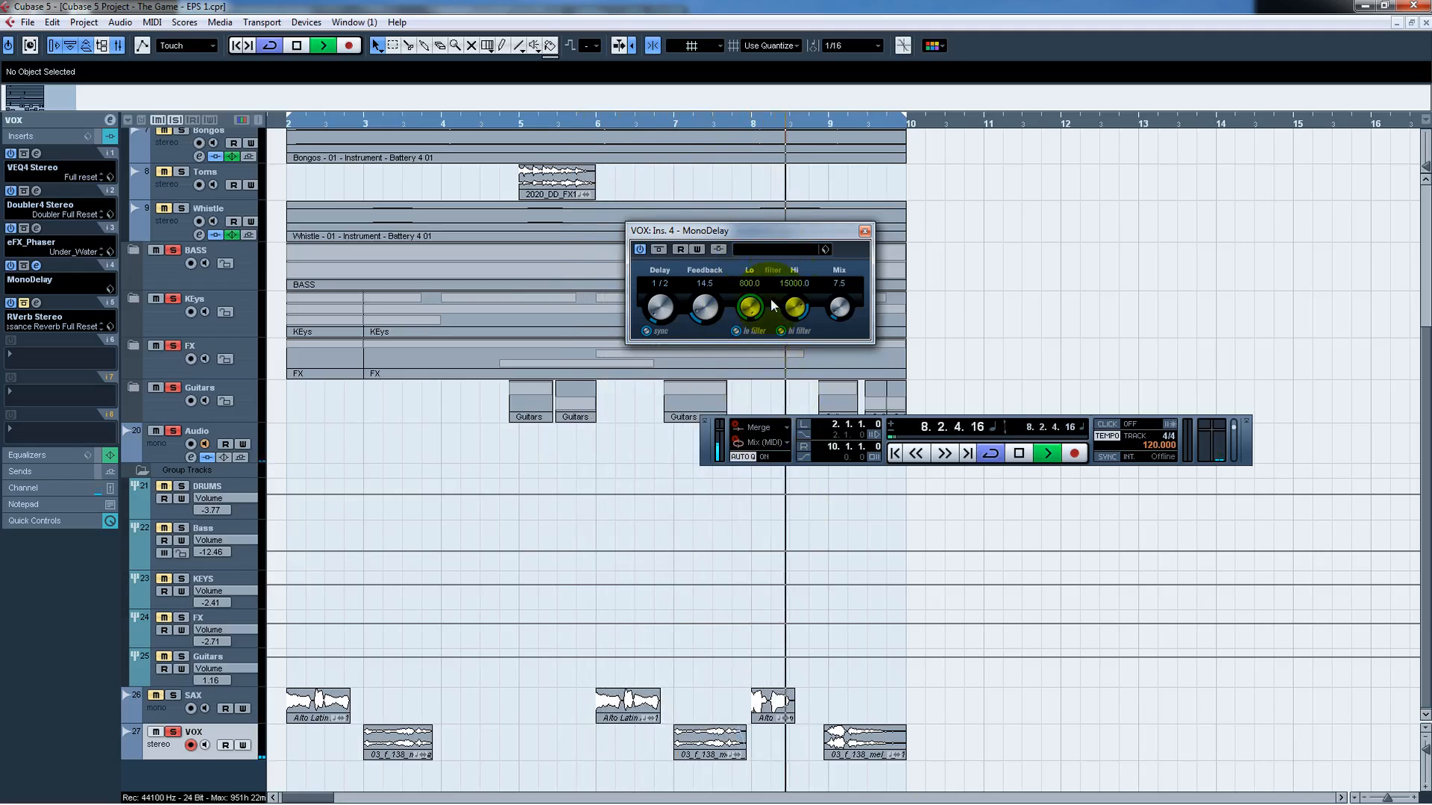
# Step: Lower the Lo filter of the VOX track's MonoDelay to 10, listen to the result and stop playback
pyautogui.moveTo(755, 322); pyautogui.dragTo(741, 469)
pyautogui.click(742, 458)
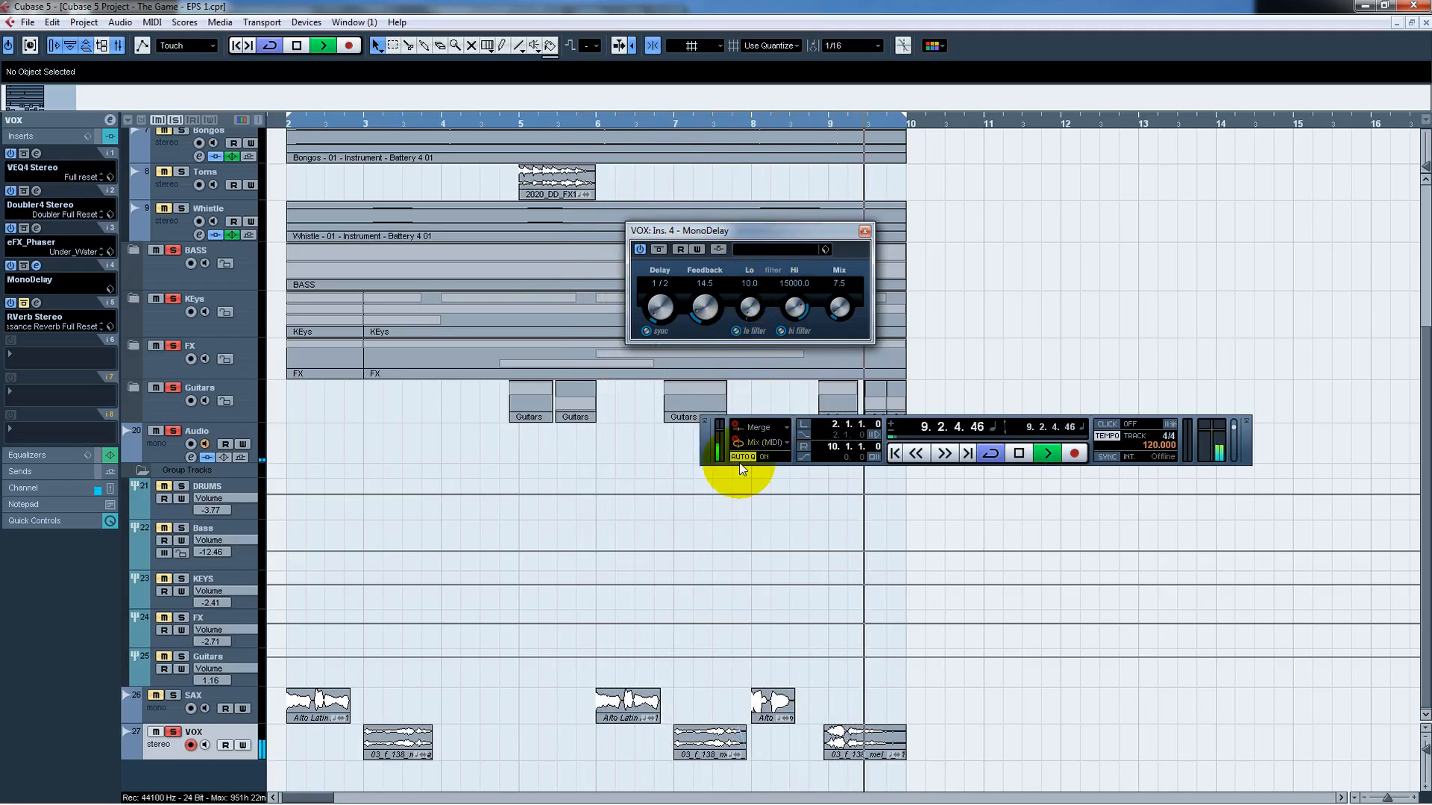
pyautogui.moveTo(741, 243); pyautogui.dragTo(755, 237)
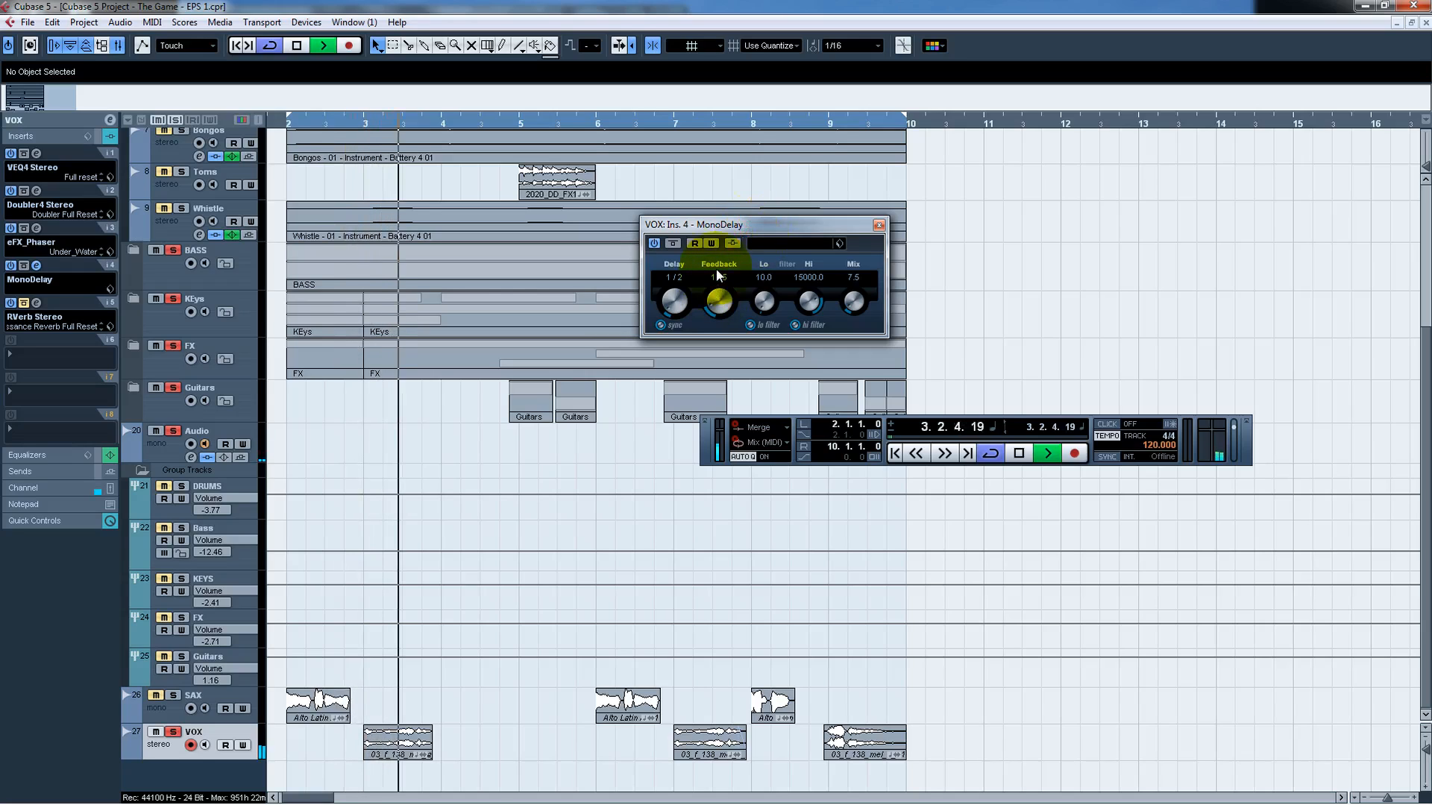
pyautogui.press('space')
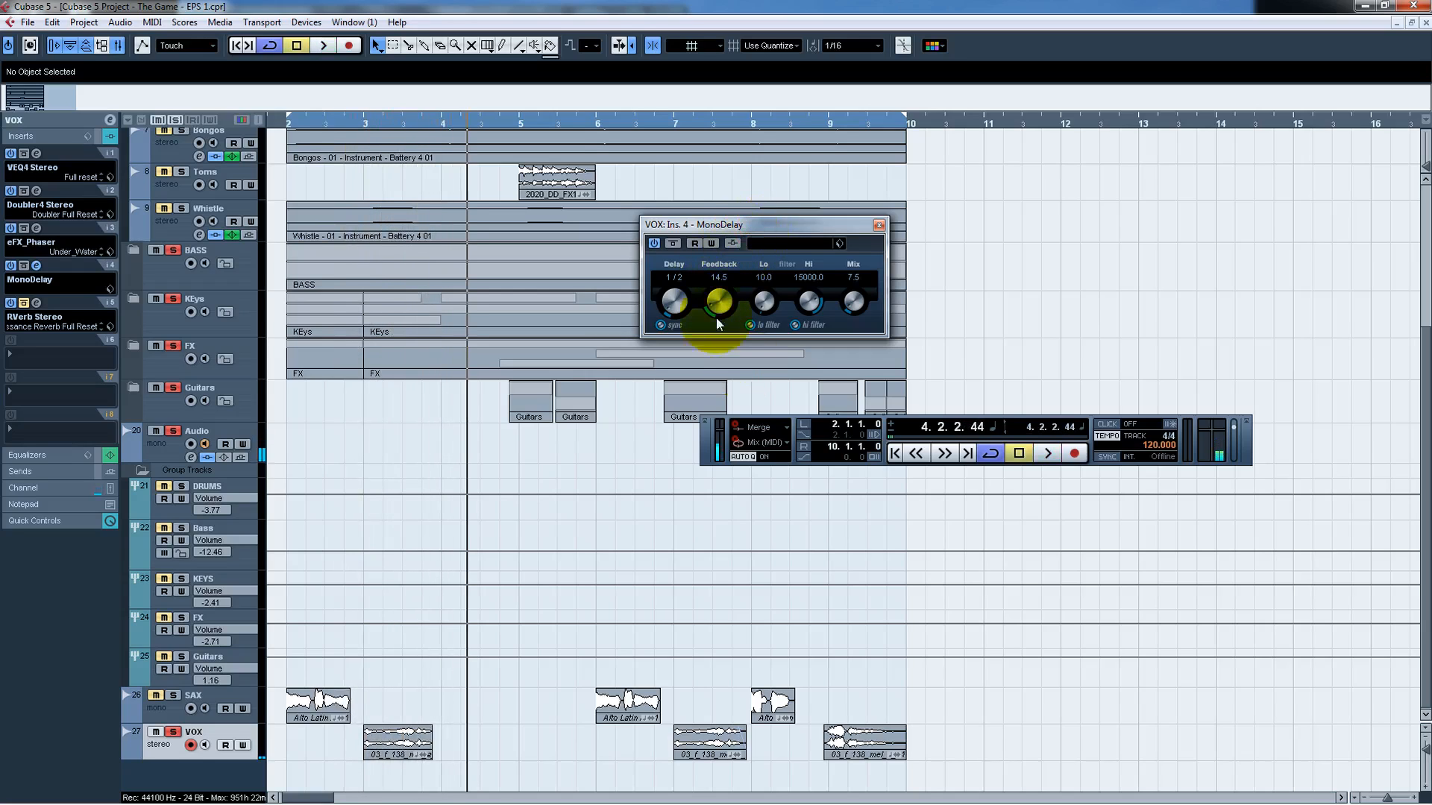
# Step: Set the MonoDelay's Lo filter to 57.4 on the VOX track and resume playback to hear it
pyautogui.click(772, 299)
pyautogui.click(750, 327)
pyautogui.scroll(3, 762, 298)
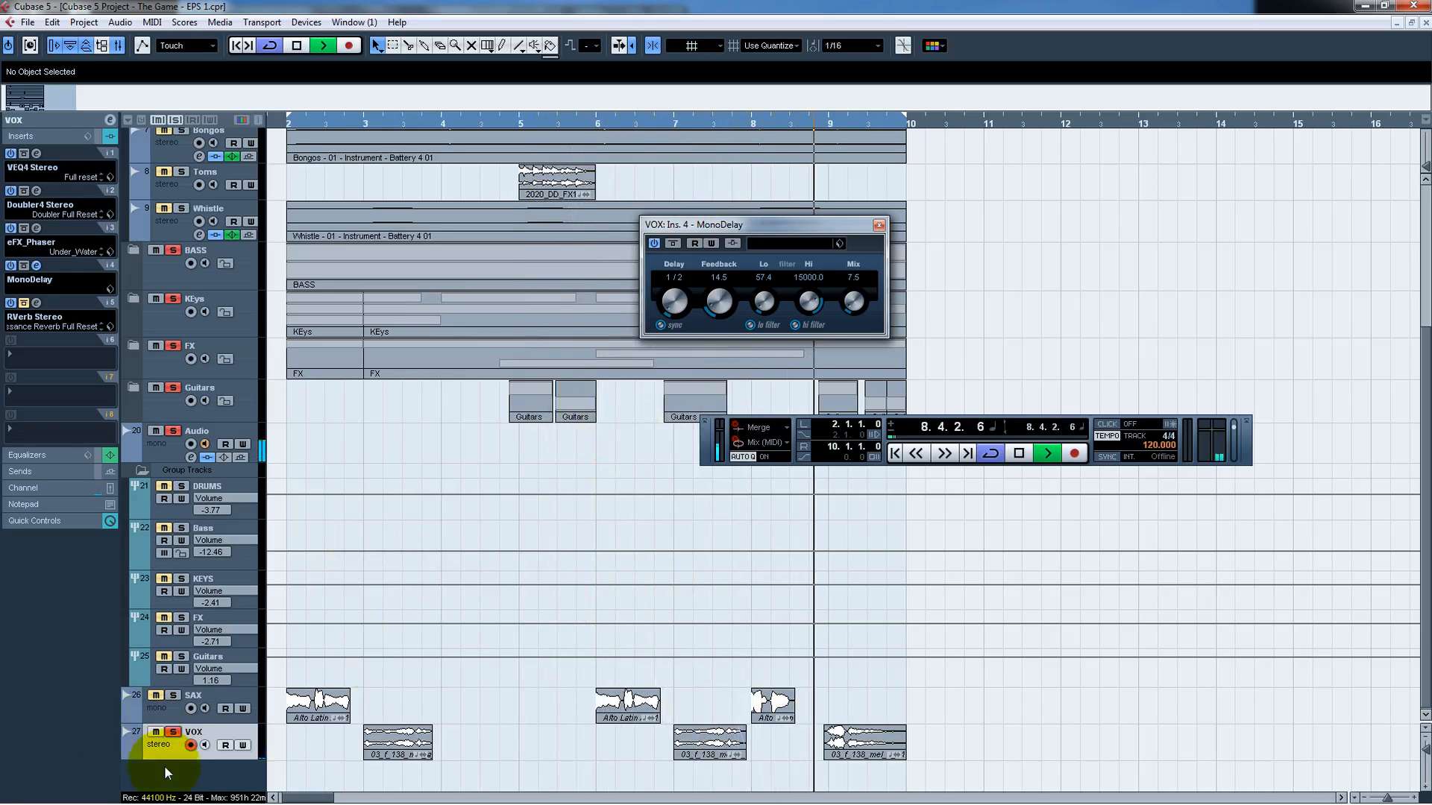
# Step: Open the RVerb editor of the VOX track, reposition it over the arrangement and take the reverb out of bypass
pyautogui.click(37, 303)
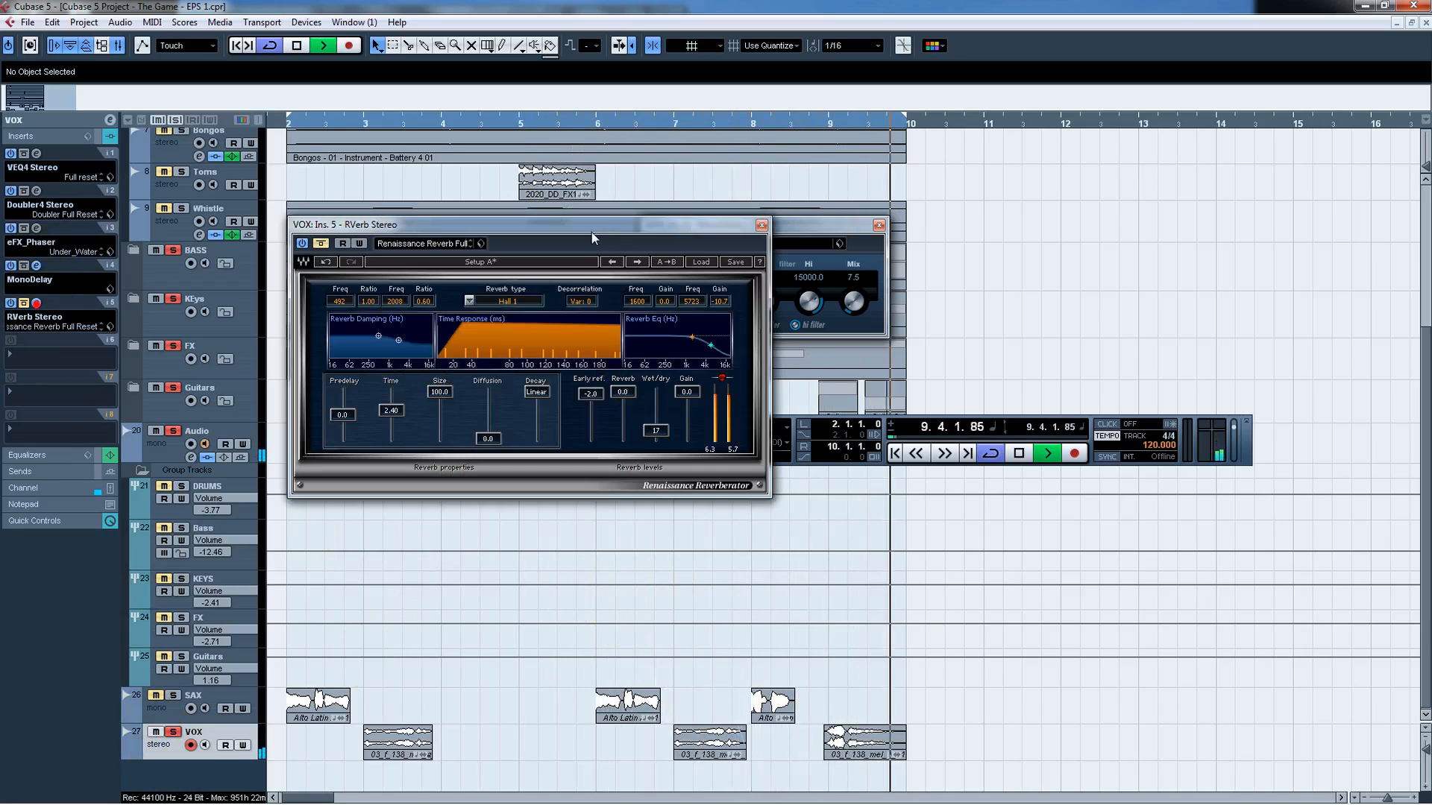
pyautogui.moveTo(597, 226); pyautogui.dragTo(905, 211)
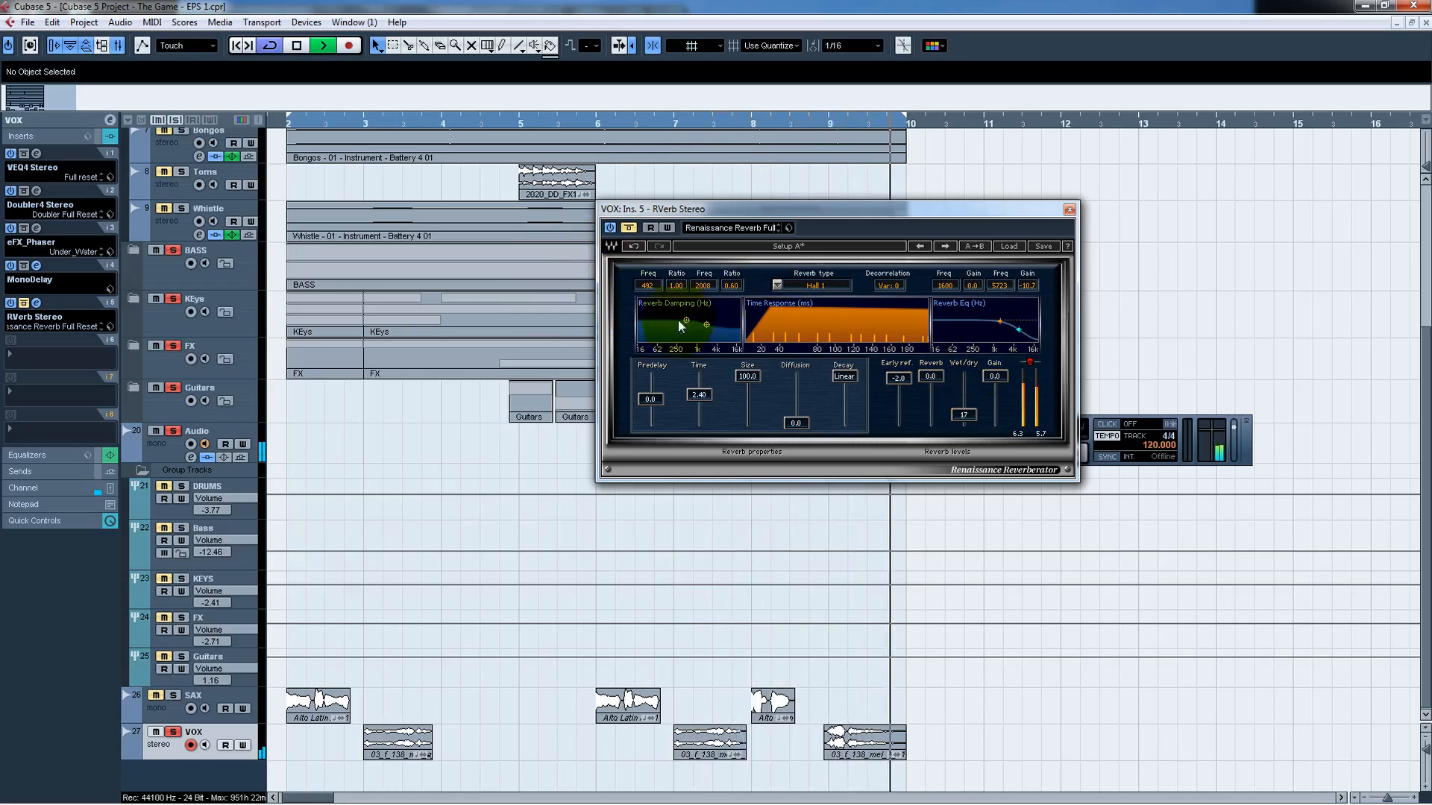
pyautogui.click(629, 228)
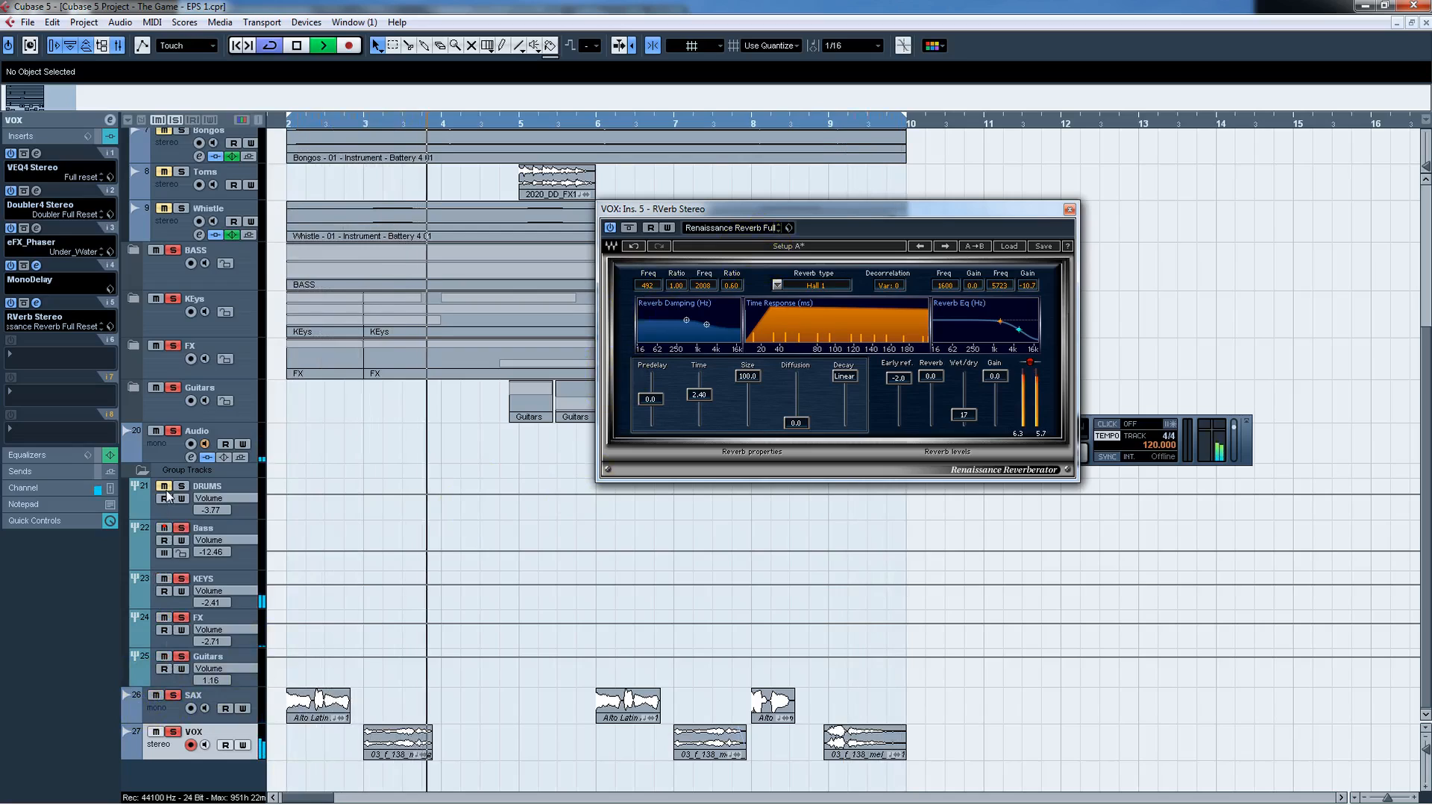
# Step: Solo the DRUMS, Bass, KEYS, FX and Guitars groups and SAX together with VOX, and select the SAX track
pyautogui.click(405, 433)
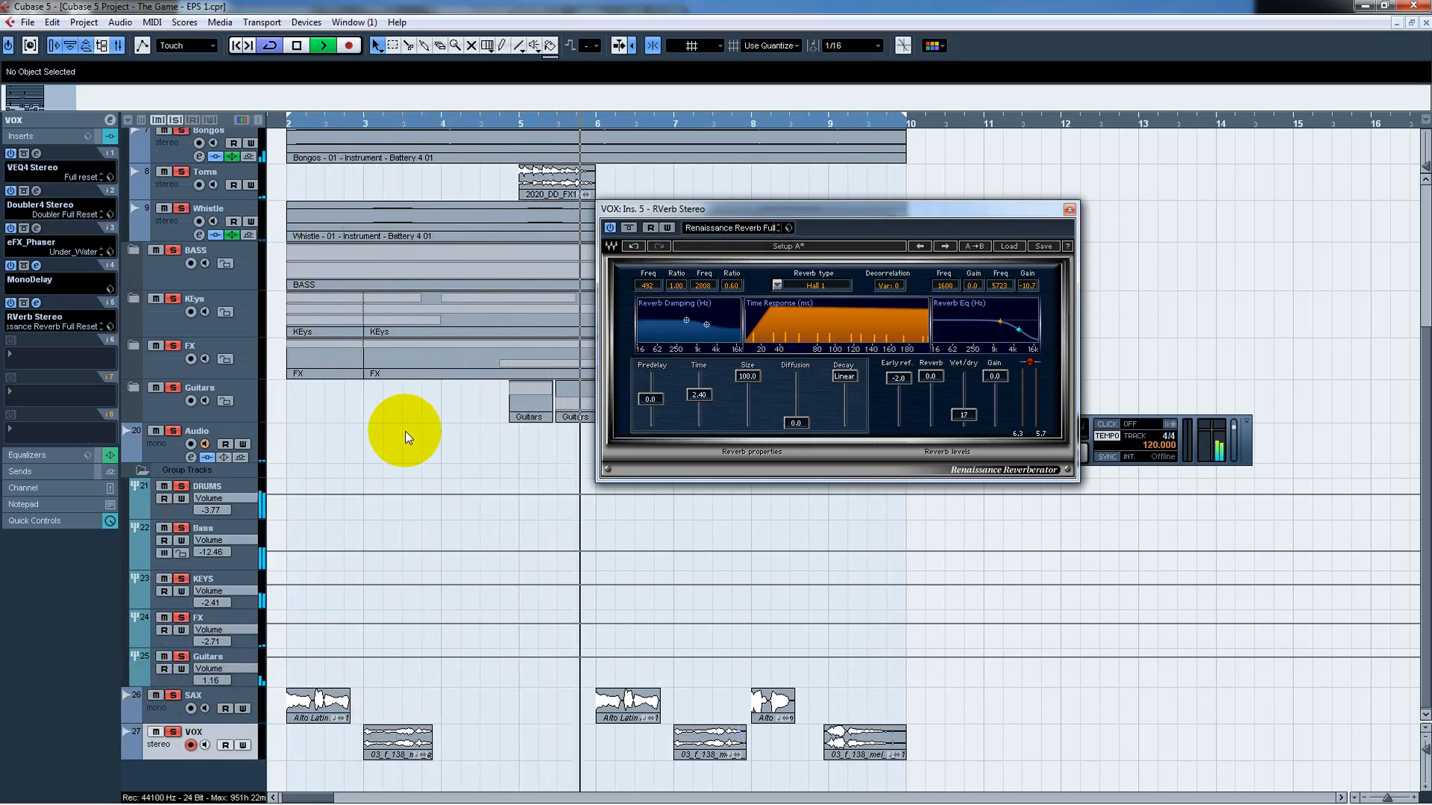
pyautogui.click(242, 703)
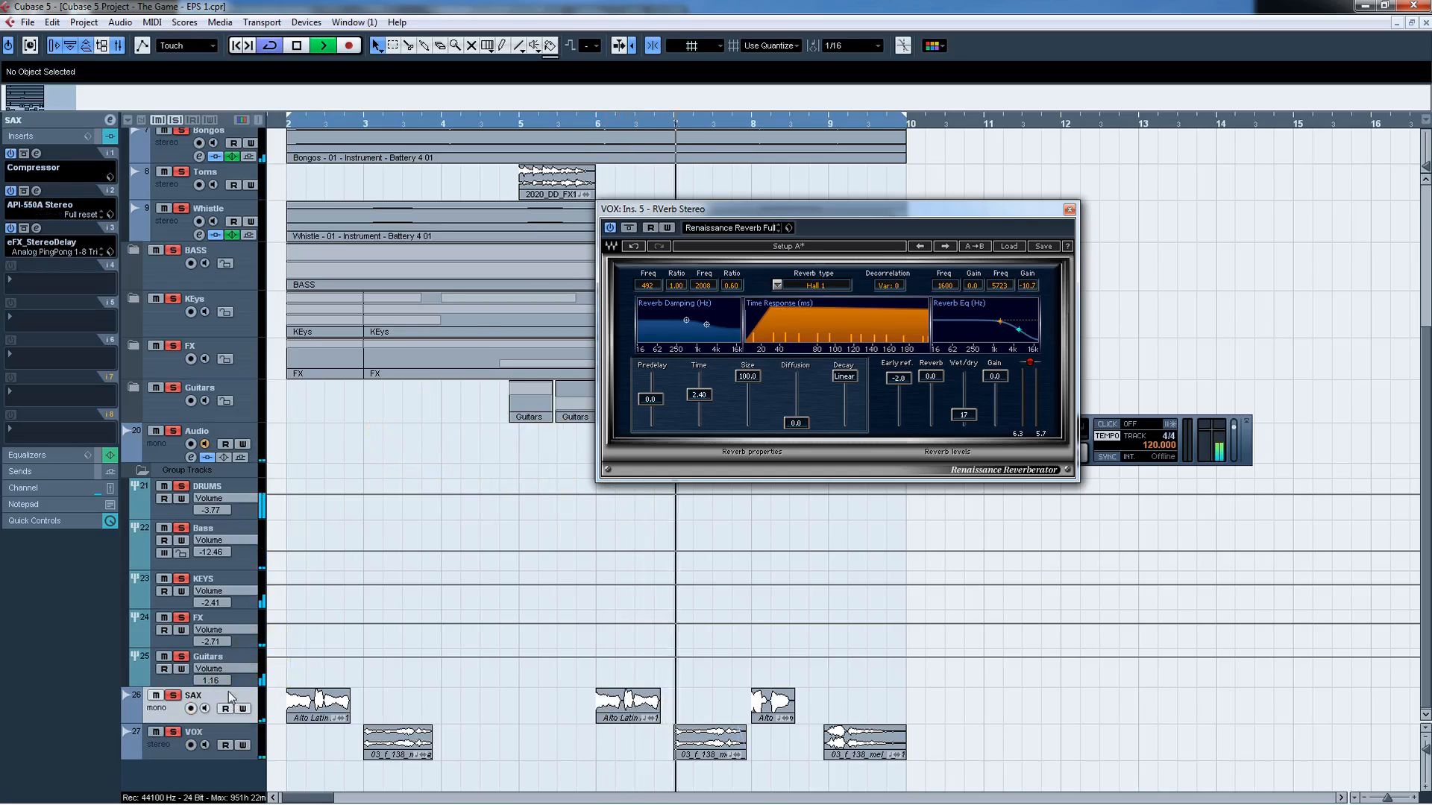
# Step: Show the SAX track's channel strip, set its volume fader to -8.96, and reposition the RVerb editor slightly
pyautogui.click(37, 486)
pyautogui.moveTo(82, 329); pyautogui.dragTo(80, 325)
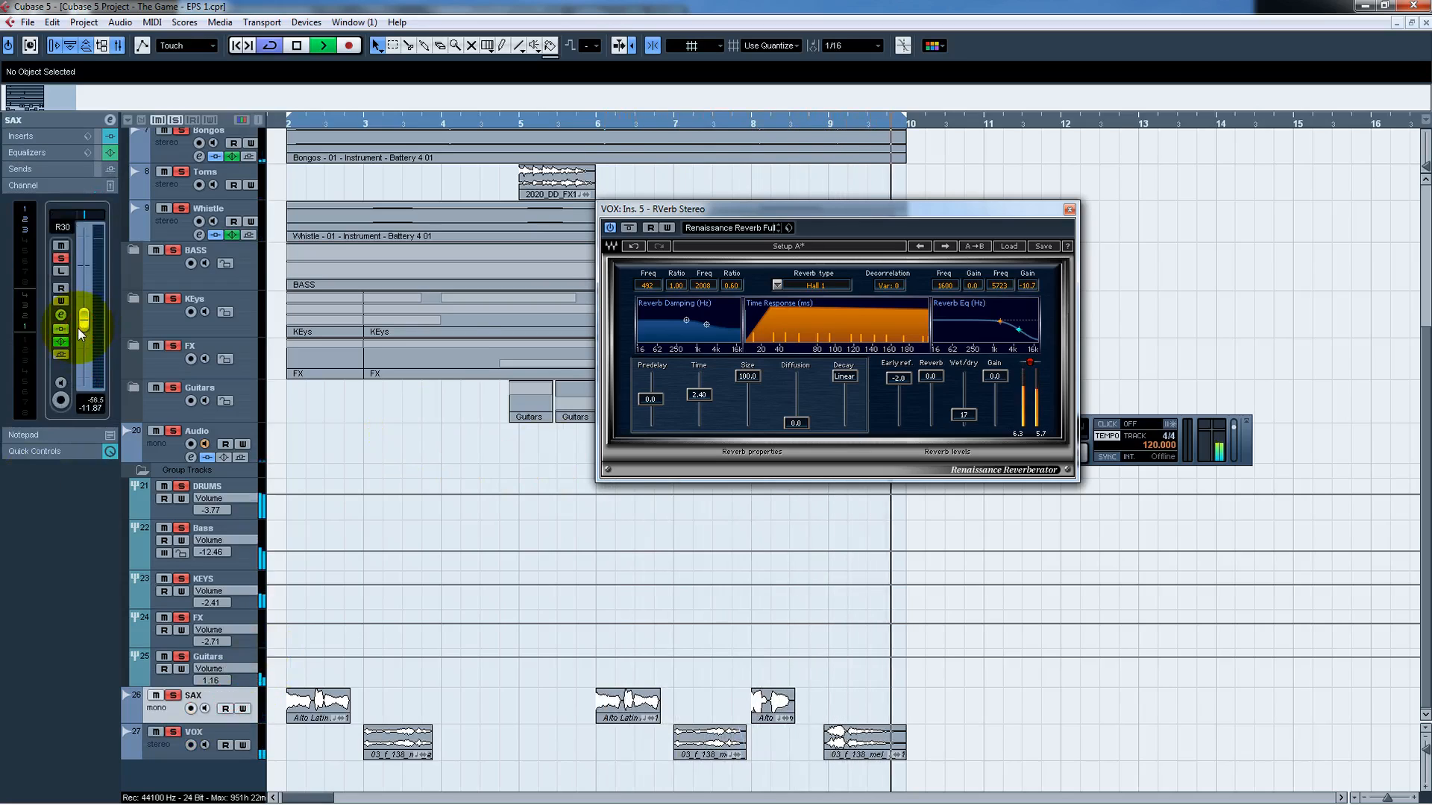
pyautogui.moveTo(80, 332); pyautogui.dragTo(86, 326)
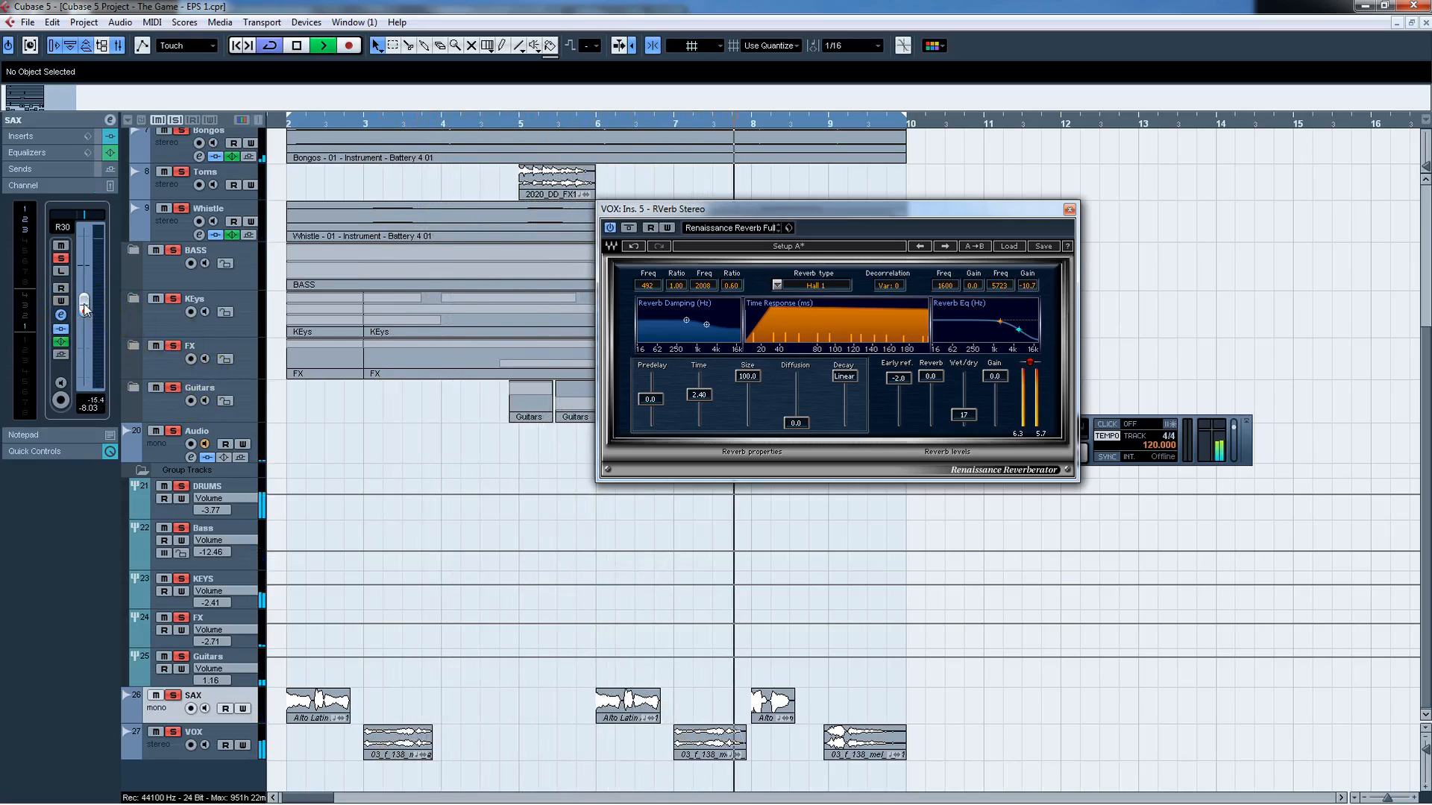
pyautogui.moveTo(84, 314); pyautogui.dragTo(86, 310)
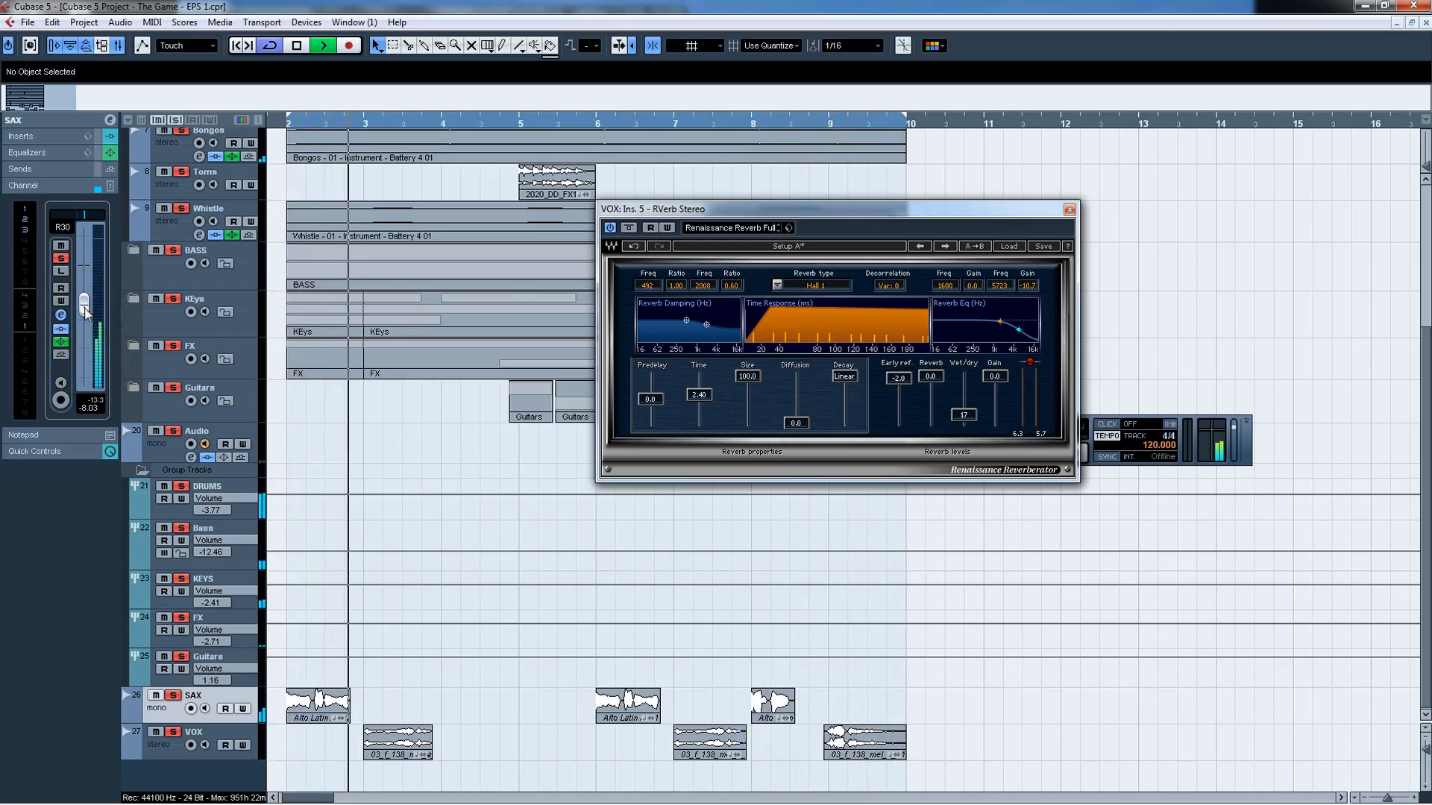
pyautogui.moveTo(85, 309); pyautogui.dragTo(86, 313)
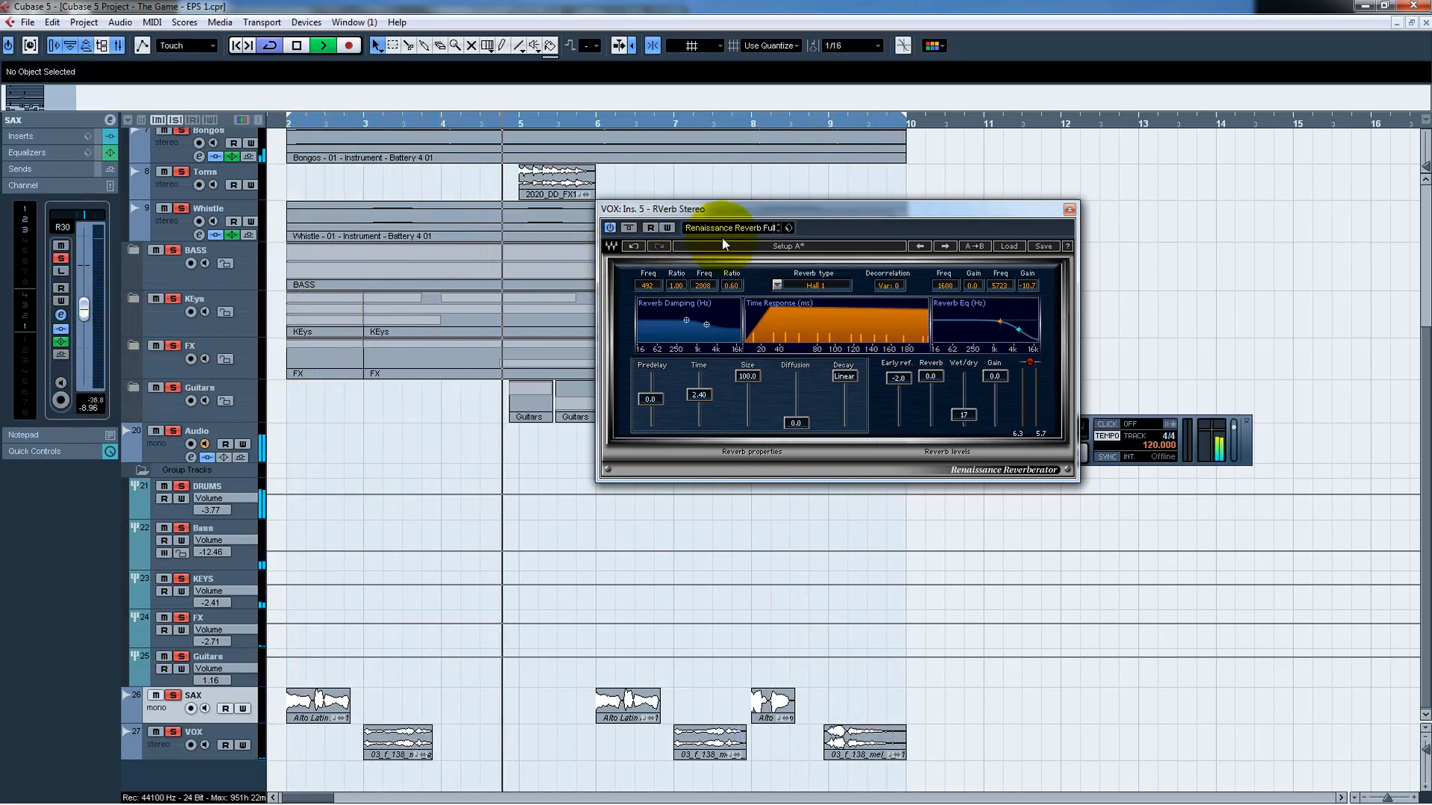
pyautogui.moveTo(739, 214); pyautogui.dragTo(753, 181)
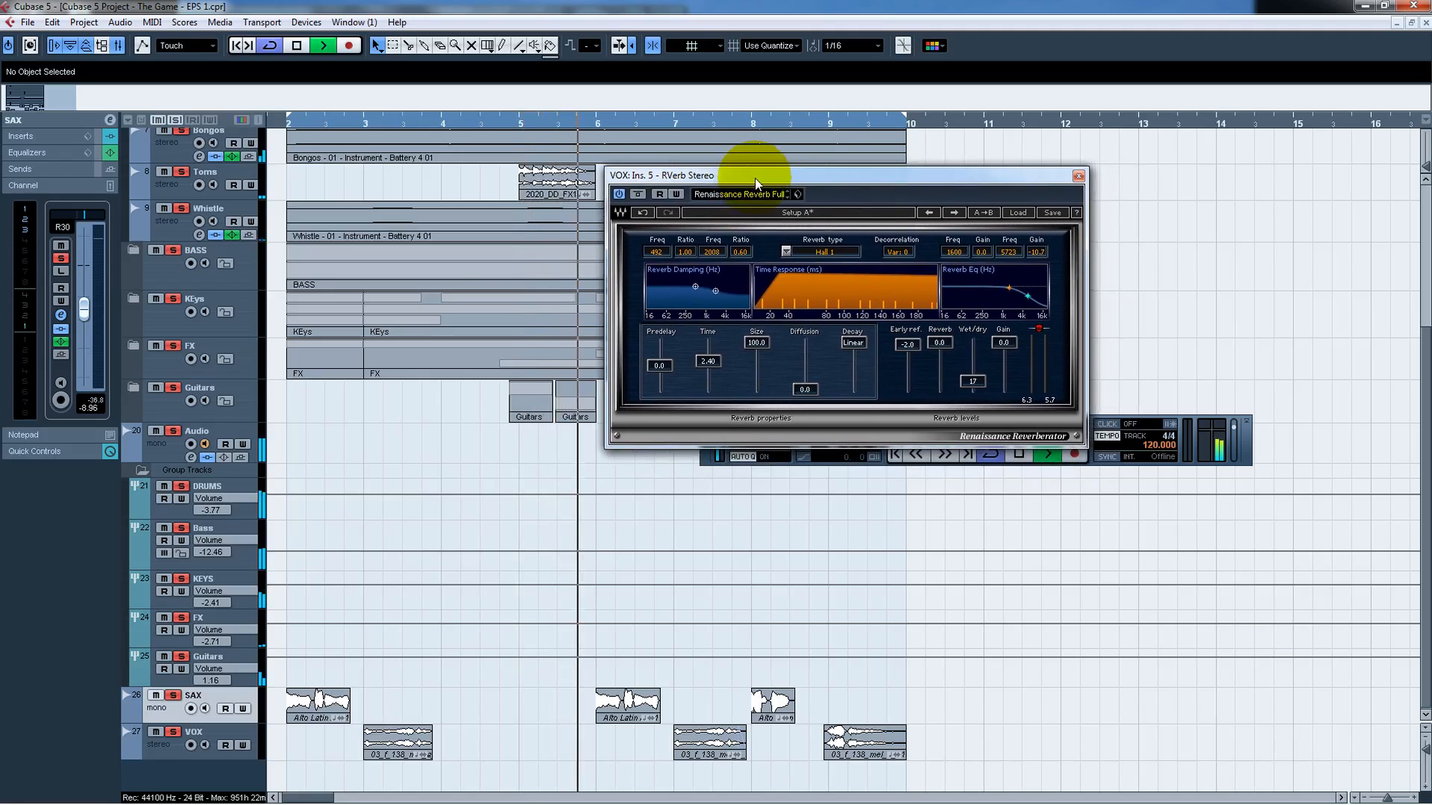